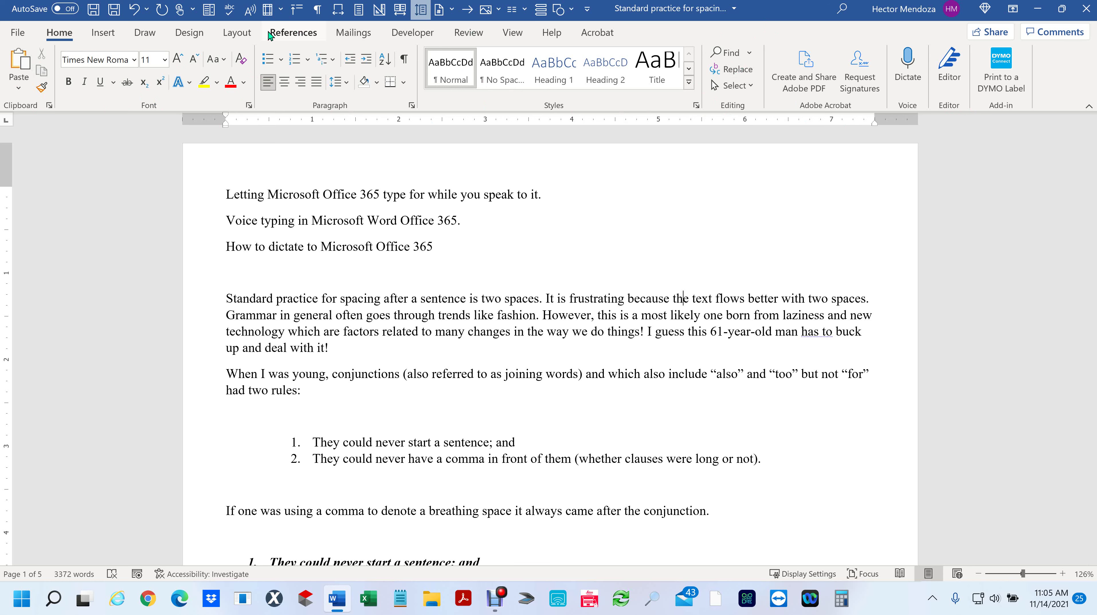
Look over the Paragraph settings and the Insert, Draw and Design commands, changing nothing
{"action": "left_click", "coordinate": [411, 106]}
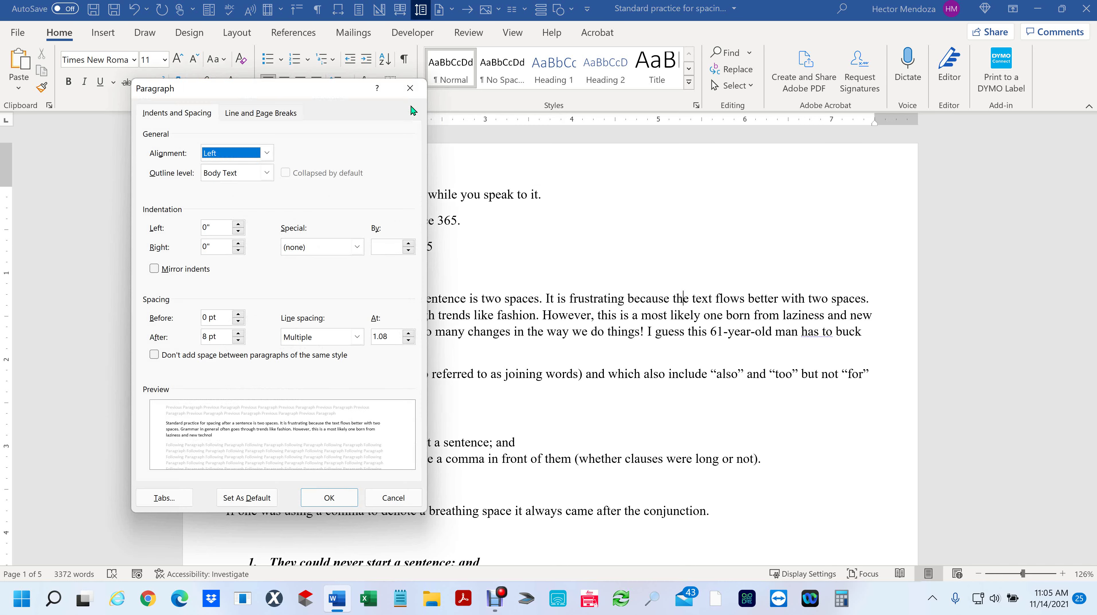
{"action": "left_click", "coordinate": [416, 92]}
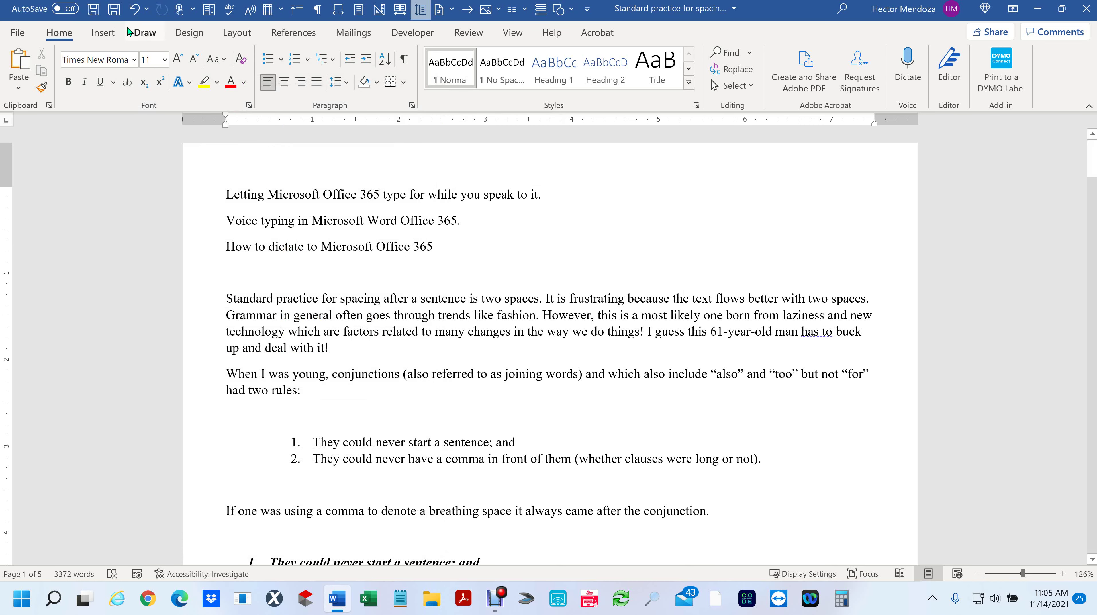
{"action": "left_click", "coordinate": [121, 33]}
{"action": "left_click", "coordinate": [137, 37]}
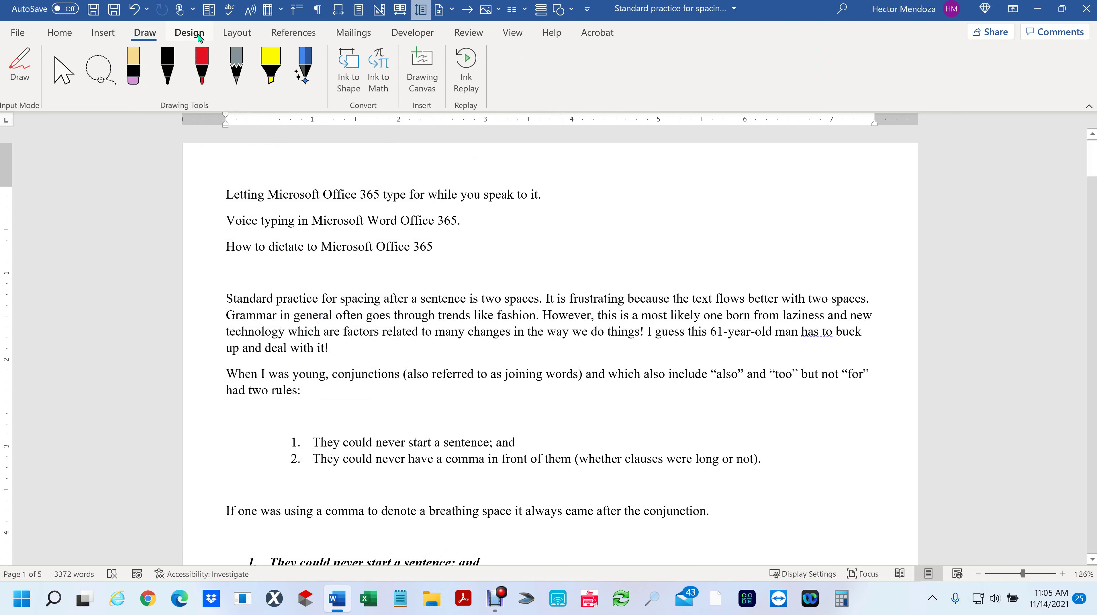
{"action": "left_click", "coordinate": [196, 34]}
{"action": "left_click", "coordinate": [69, 36]}
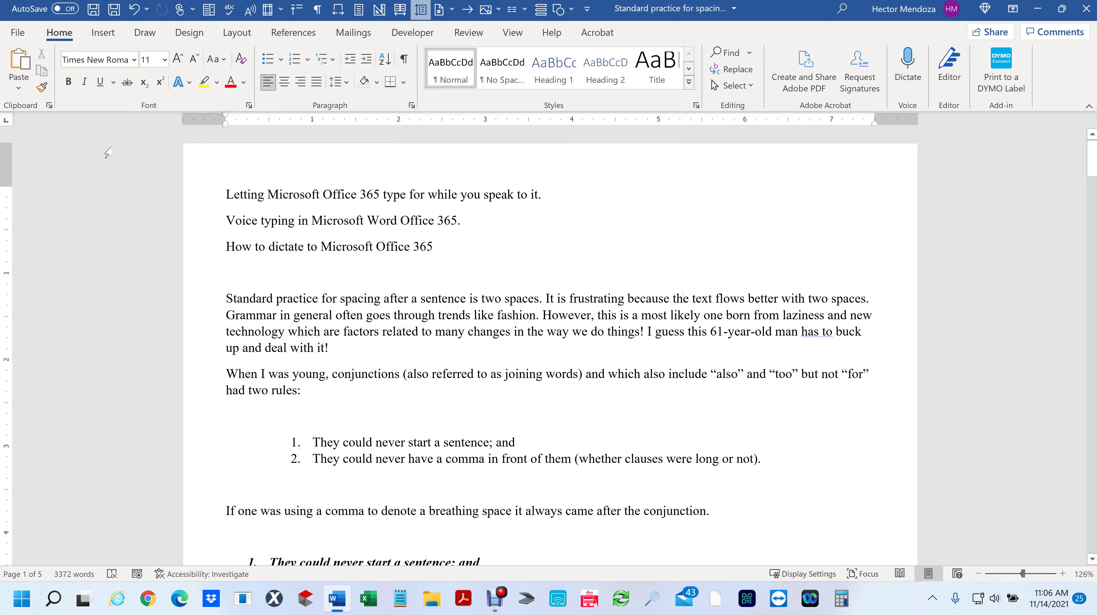
Tour the New, Open and Info pages of the File view, then save the essay
{"action": "left_click", "coordinate": [18, 35]}
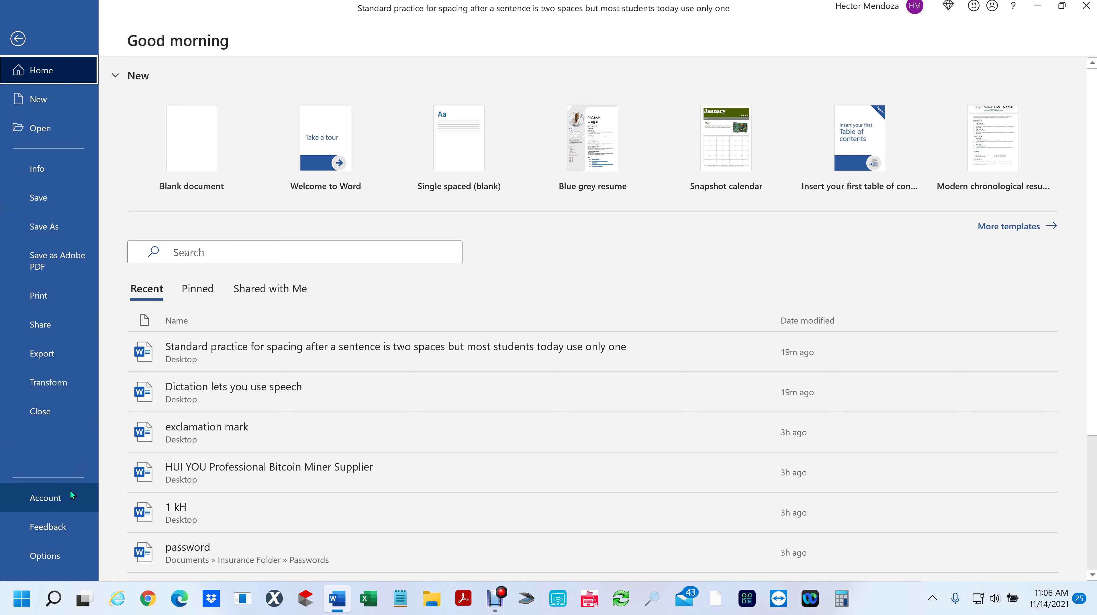
{"action": "left_click", "coordinate": [47, 100]}
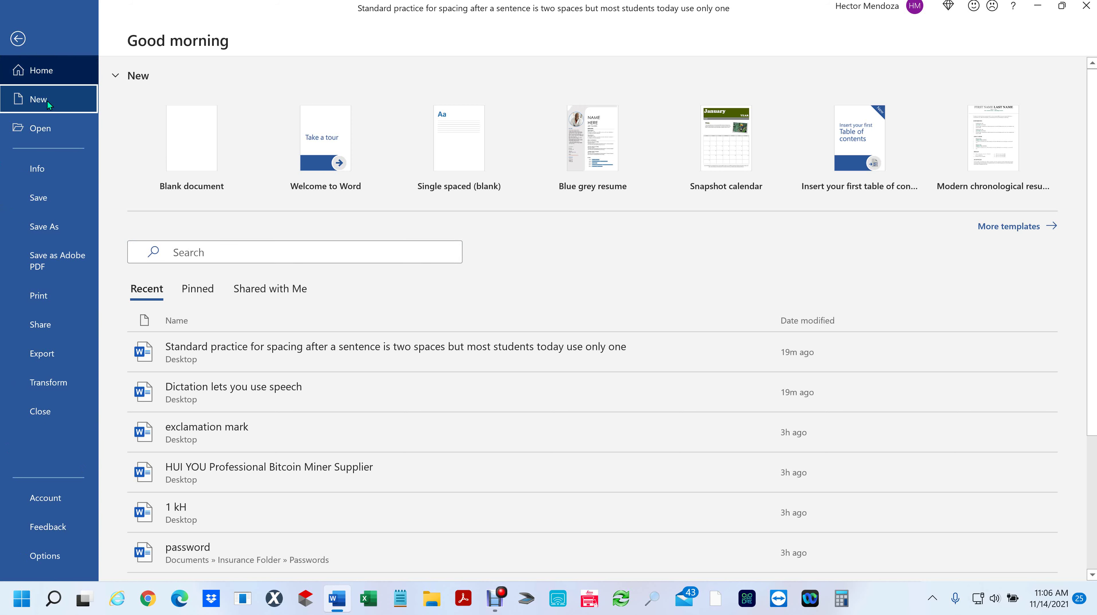
{"action": "left_click", "coordinate": [40, 128]}
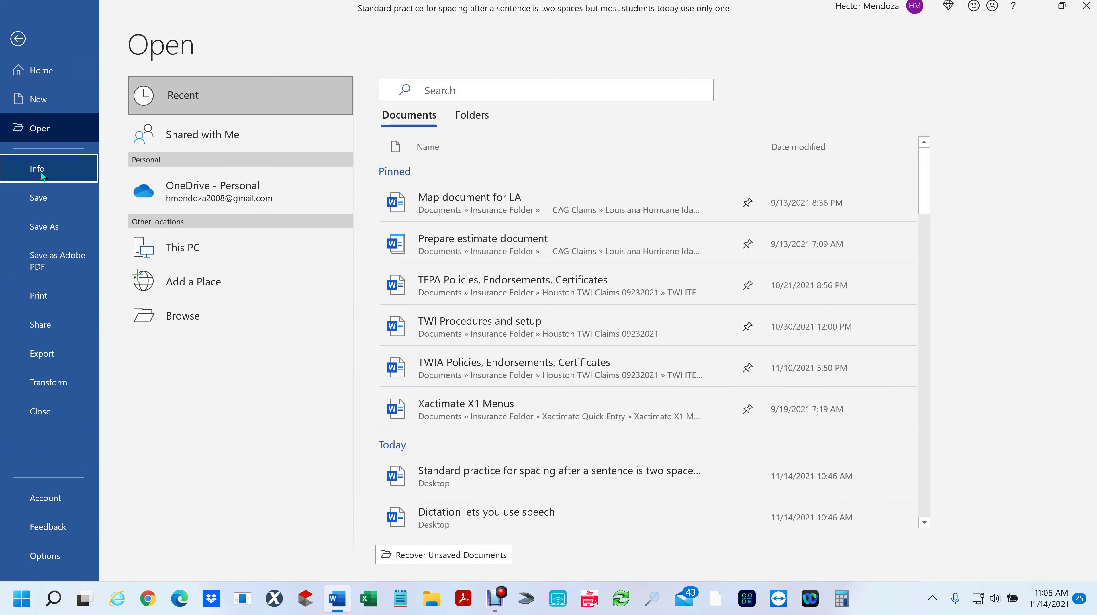
{"action": "left_click", "coordinate": [41, 173]}
{"action": "left_click", "coordinate": [41, 206]}
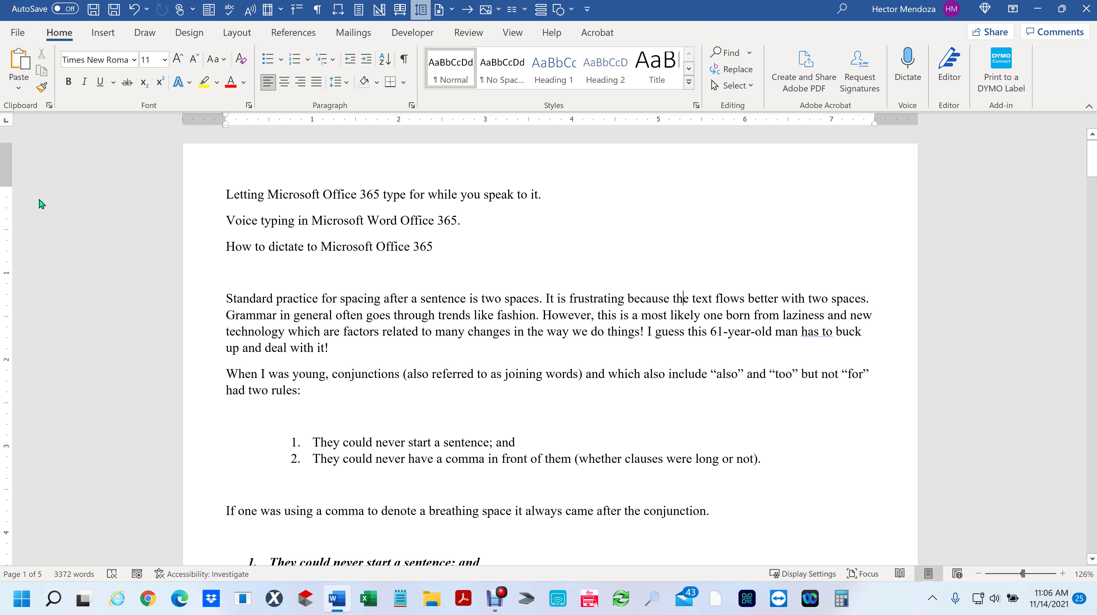
View the Export options, return to the essay, and revisit the File start page briefly
{"action": "left_click", "coordinate": [14, 36]}
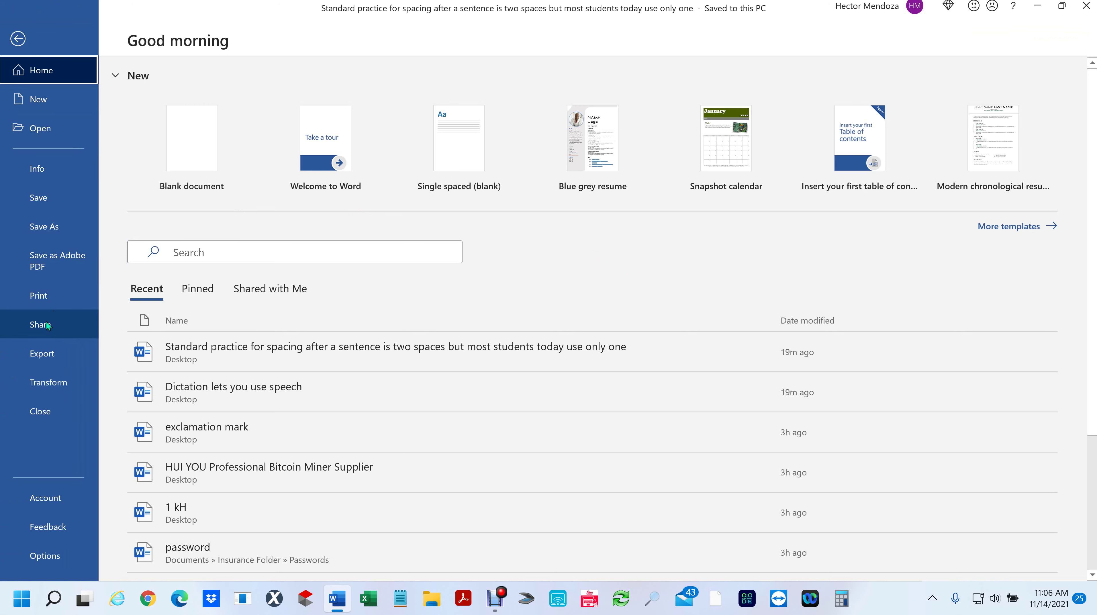
{"action": "left_click", "coordinate": [34, 356]}
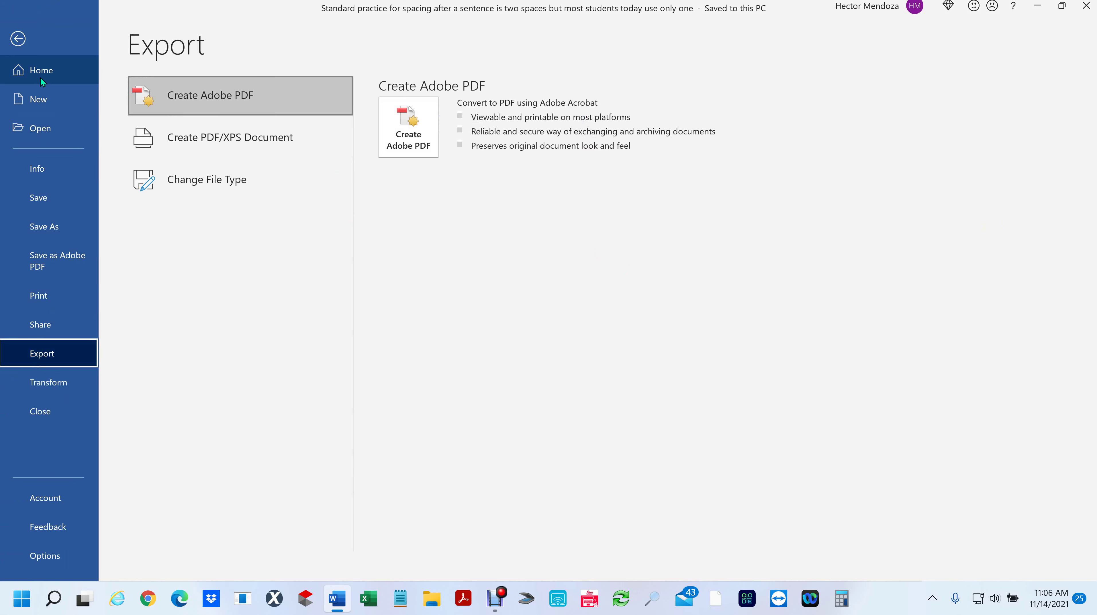
{"action": "left_click", "coordinate": [17, 40]}
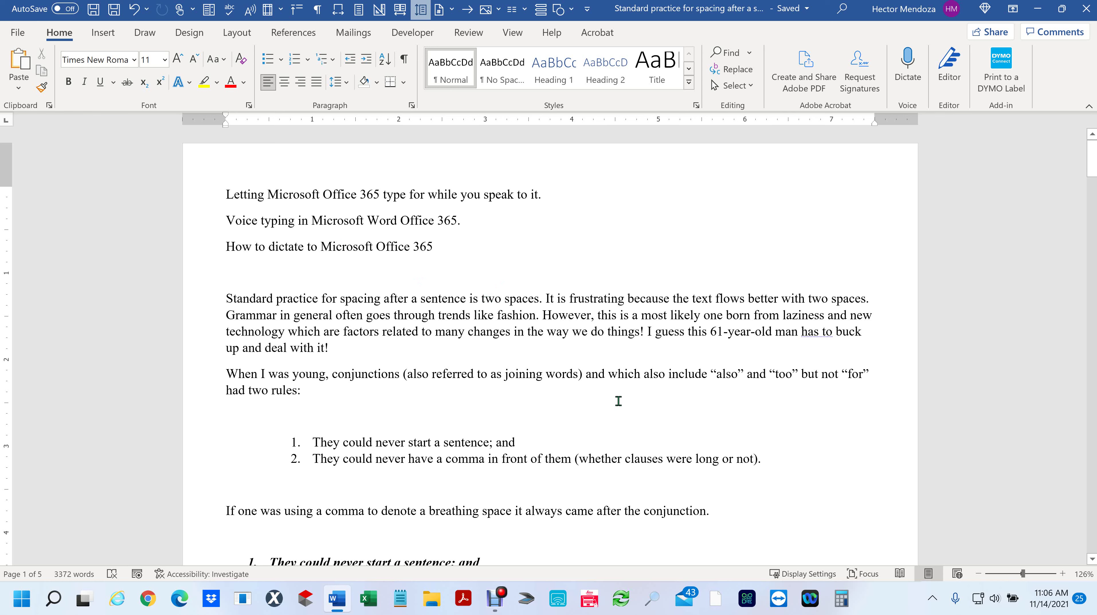
{"action": "scroll", "coordinate": [619, 401], "scroll_direction": "down", "scroll_amount": 3}
{"action": "scroll", "coordinate": [616, 400], "scroll_direction": "up", "scroll_amount": 3}
{"action": "left_click", "coordinate": [19, 34]}
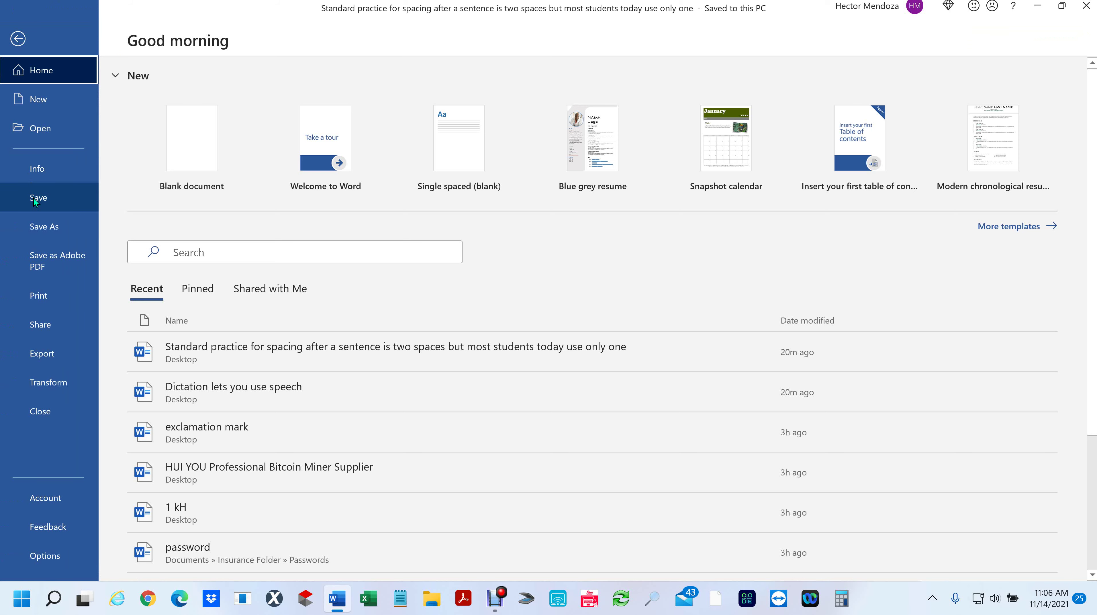
{"action": "left_click", "coordinate": [17, 39]}
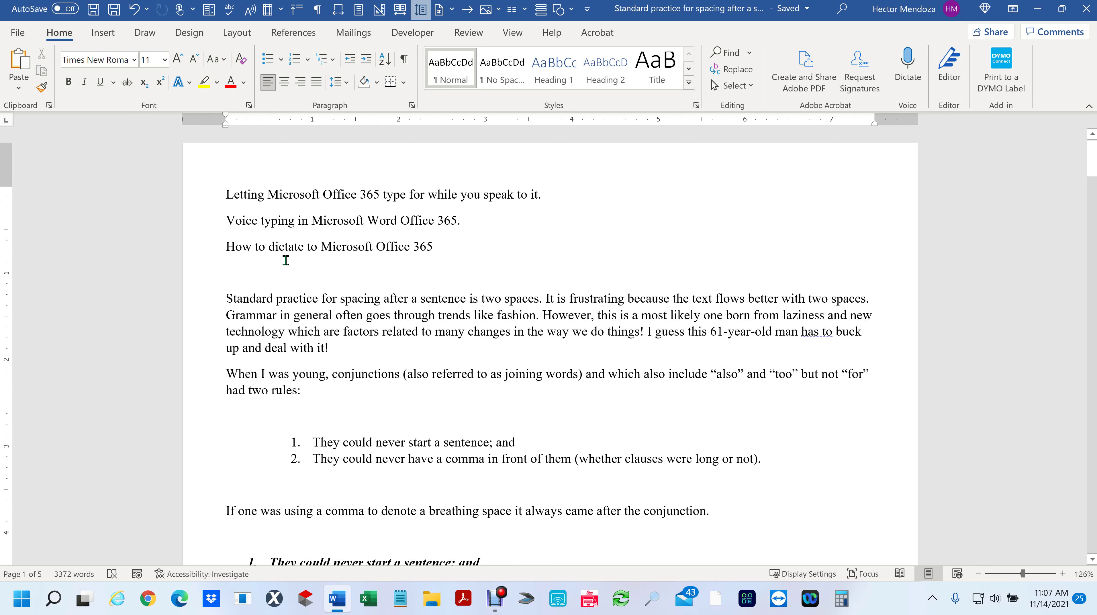
Create a new document and generate =rand(30,4) filler text, 1912 words over three pages
{"action": "key", "text": "ctrl+n"}
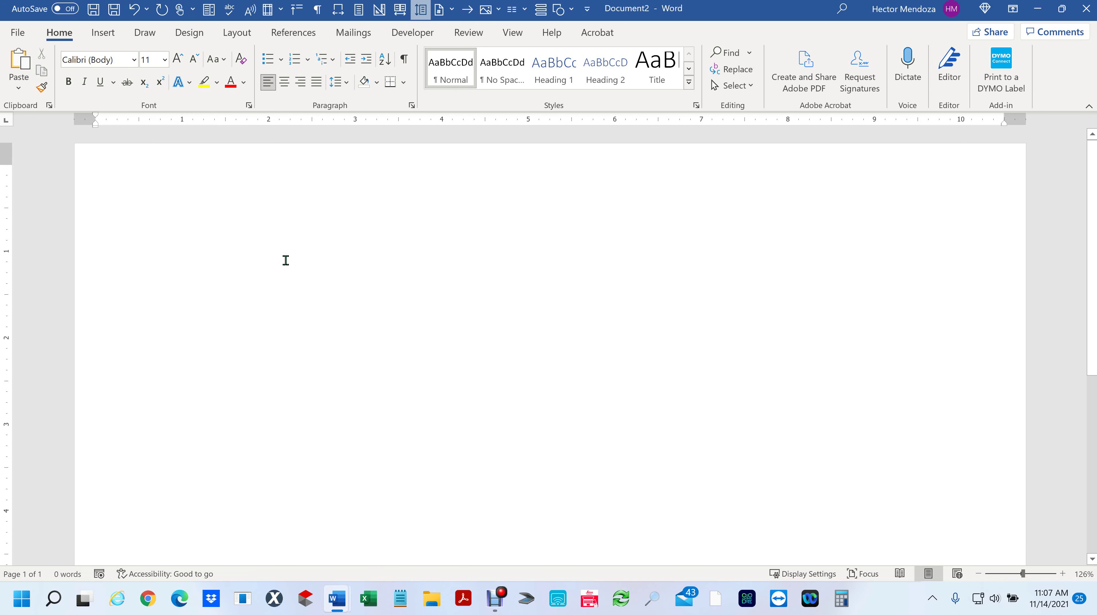
{"action": "type", "text": "="}
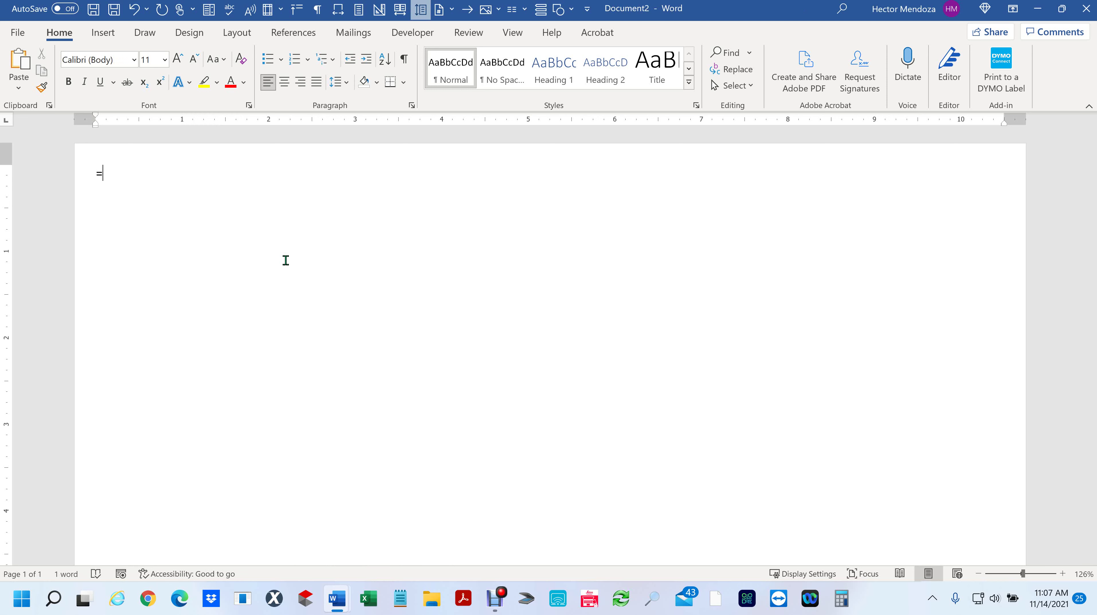
{"action": "type", "text": "rand(30,4)"}
{"action": "key", "text": "Return"}
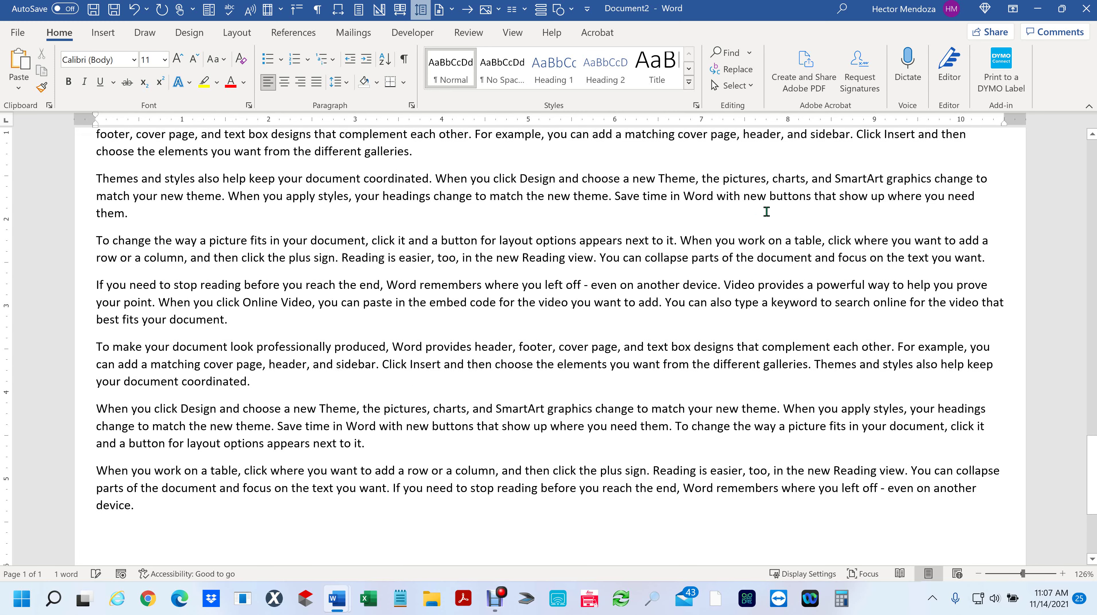
{"action": "scroll", "coordinate": [769, 210], "scroll_direction": "down", "scroll_amount": 8, "text": "ctrl"}
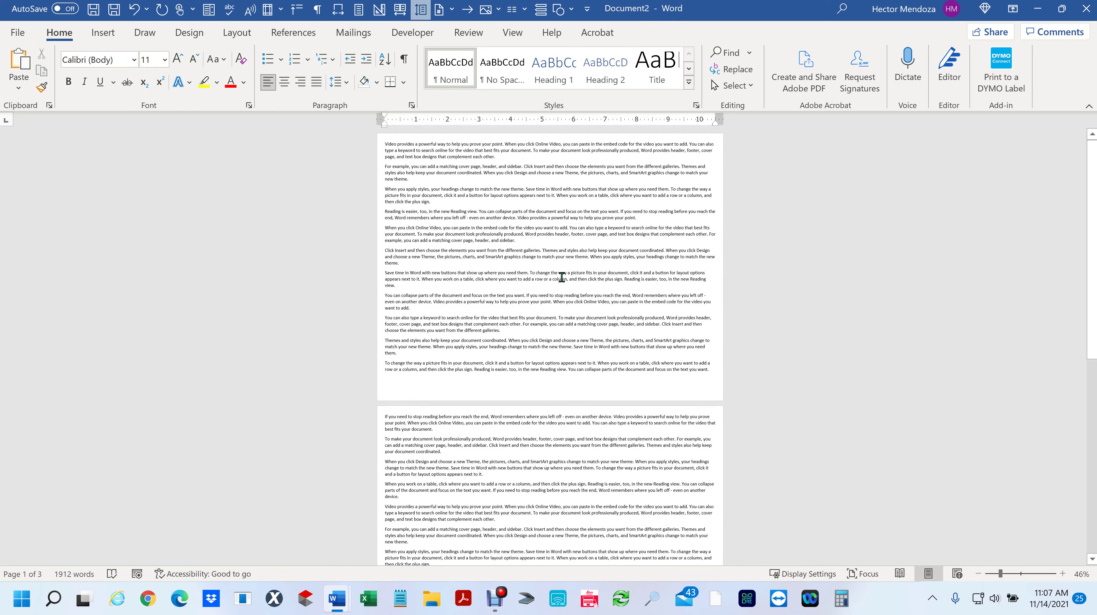
{"action": "scroll", "coordinate": [560, 278], "scroll_direction": "up", "scroll_amount": 6, "text": "ctrl"}
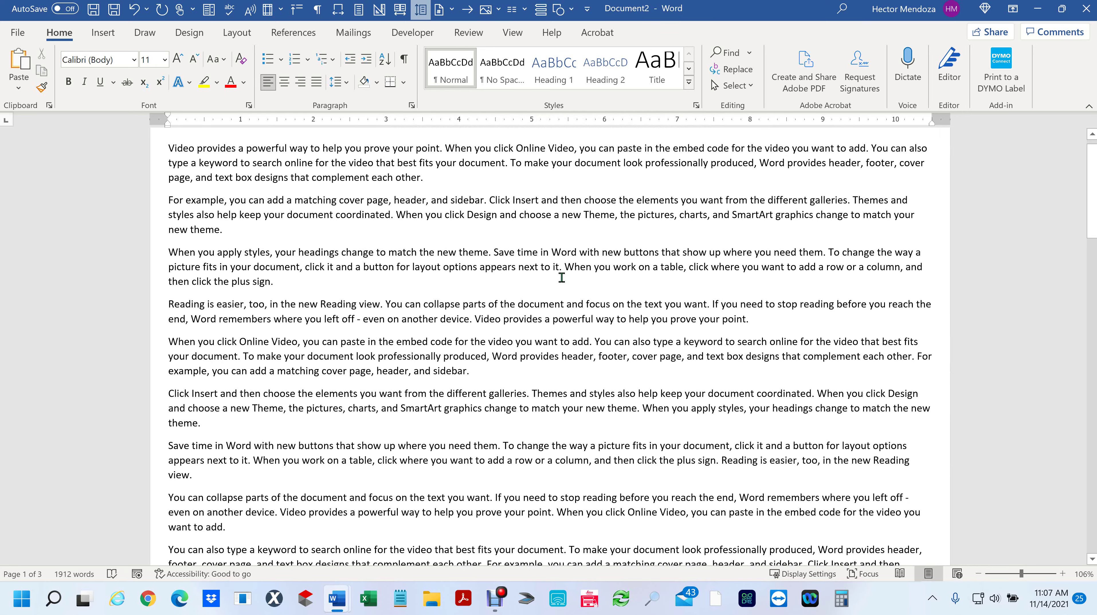
{"action": "left_click", "coordinate": [18, 35]}
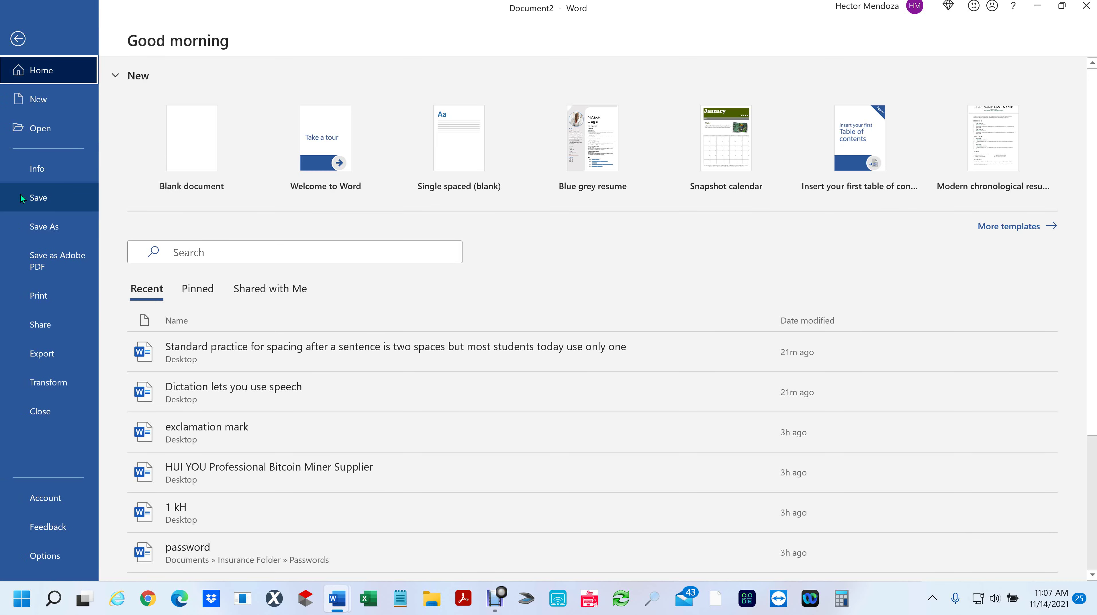
{"action": "left_click", "coordinate": [22, 198]}
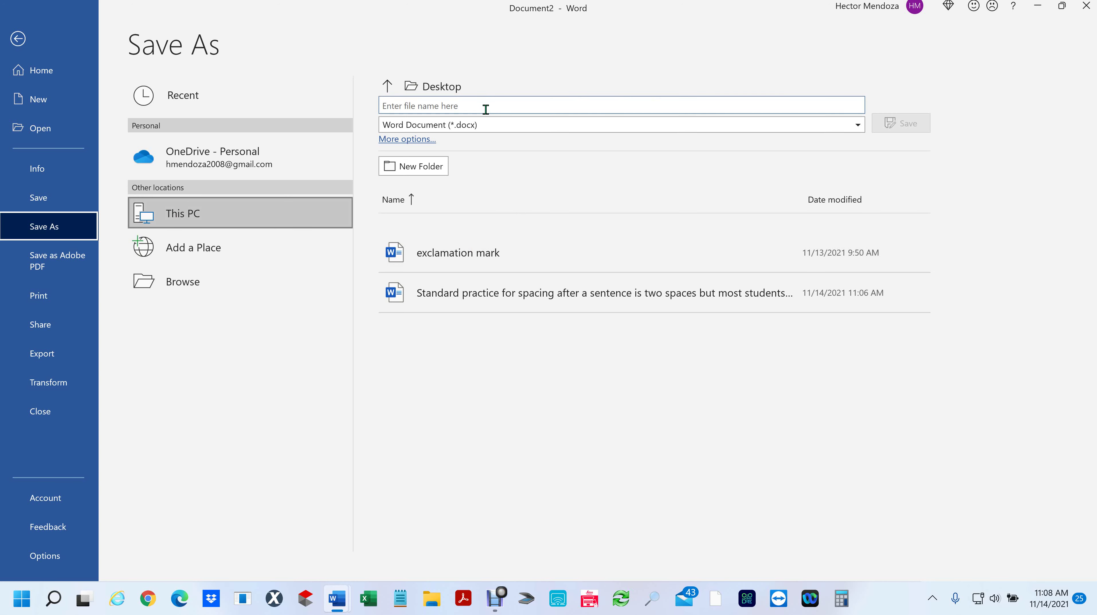
{"action": "left_click", "coordinate": [455, 106]}
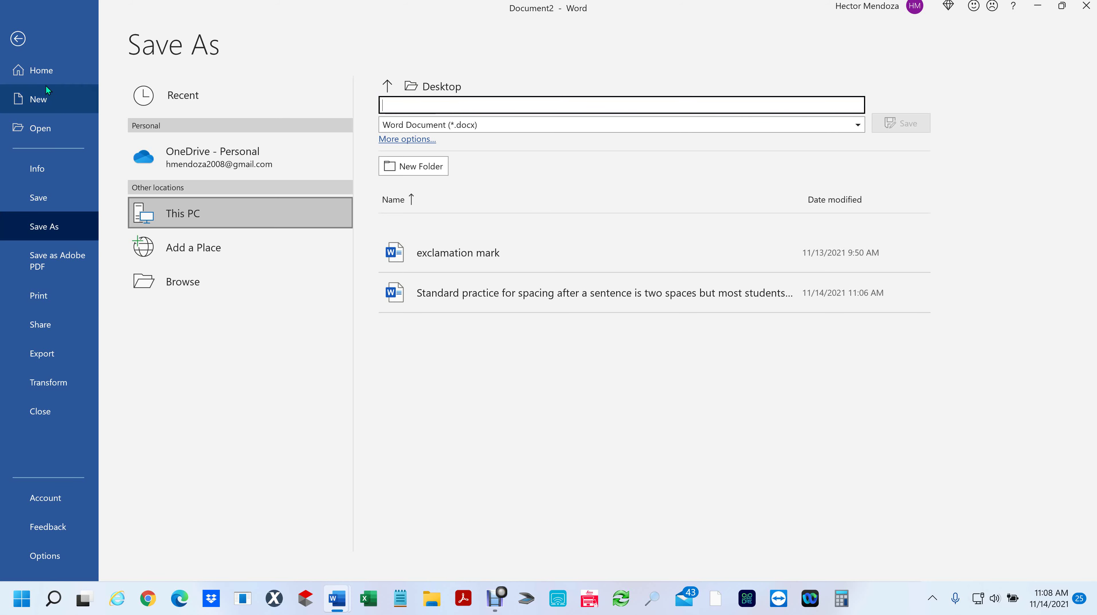
{"action": "left_click", "coordinate": [17, 38]}
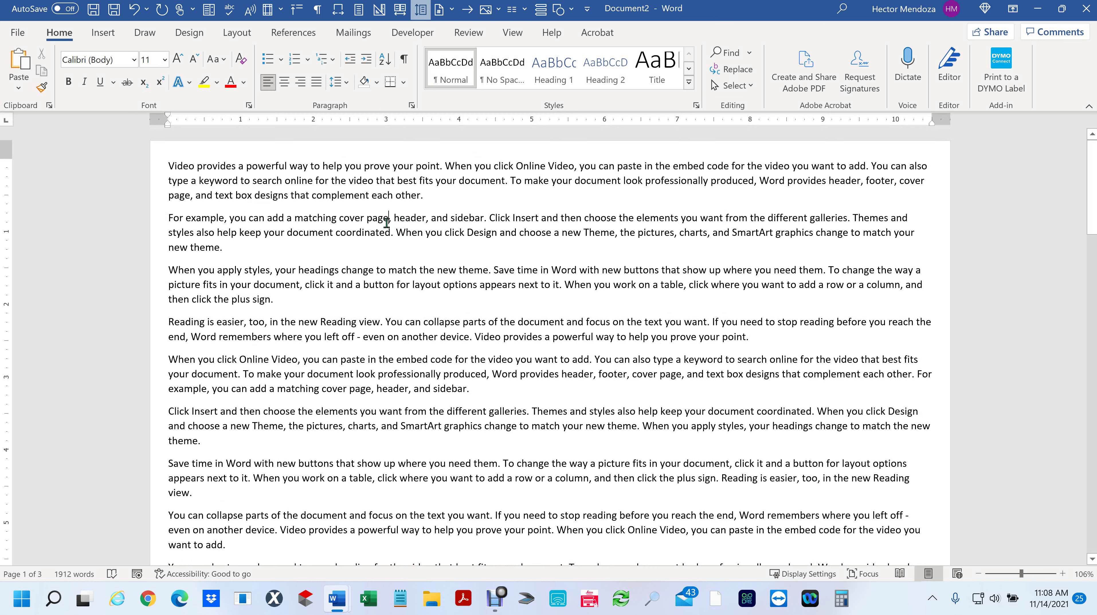
Save Document2 to the Desktop as 'Video provides a powerful way to help you prove'
{"action": "key", "text": "ctrl+s"}
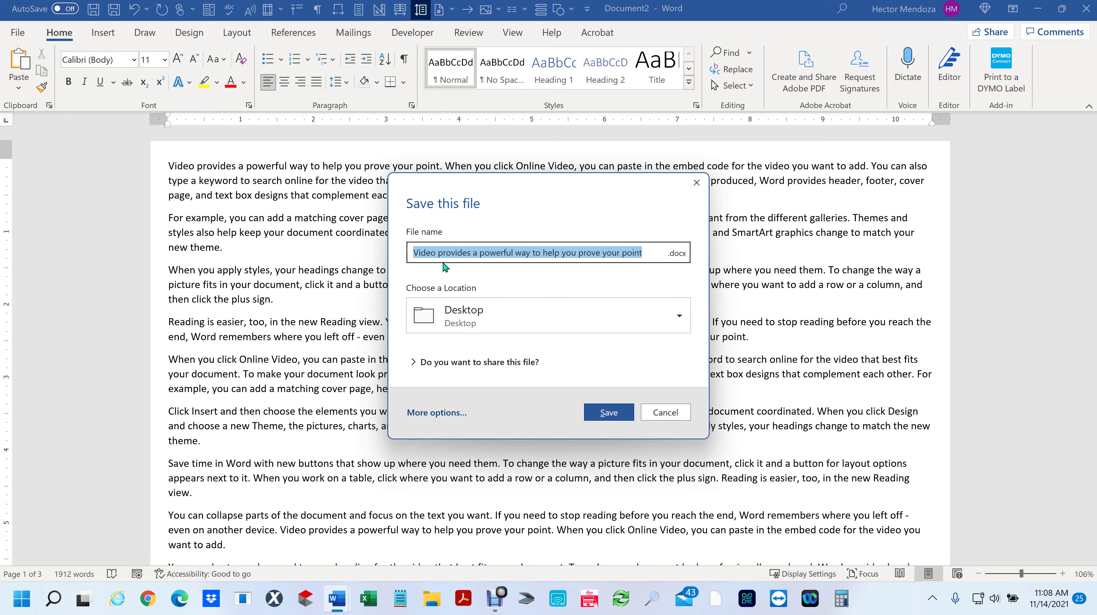
{"action": "left_click", "coordinate": [651, 254]}
{"action": "key", "text": "BackSpace"}
{"action": "key", "text": "BackSpace"}
{"action": "key", "text": "BackSpace"}
{"action": "key", "text": "BackSpace"}
{"action": "key", "text": "BackSpace"}
{"action": "key", "text": "BackSpace"}
{"action": "key", "text": "BackSpace"}
{"action": "key", "text": "BackSpace"}
{"action": "key", "text": "BackSpace"}
{"action": "key", "text": "BackSpace"}
{"action": "key", "text": "BackSpace"}
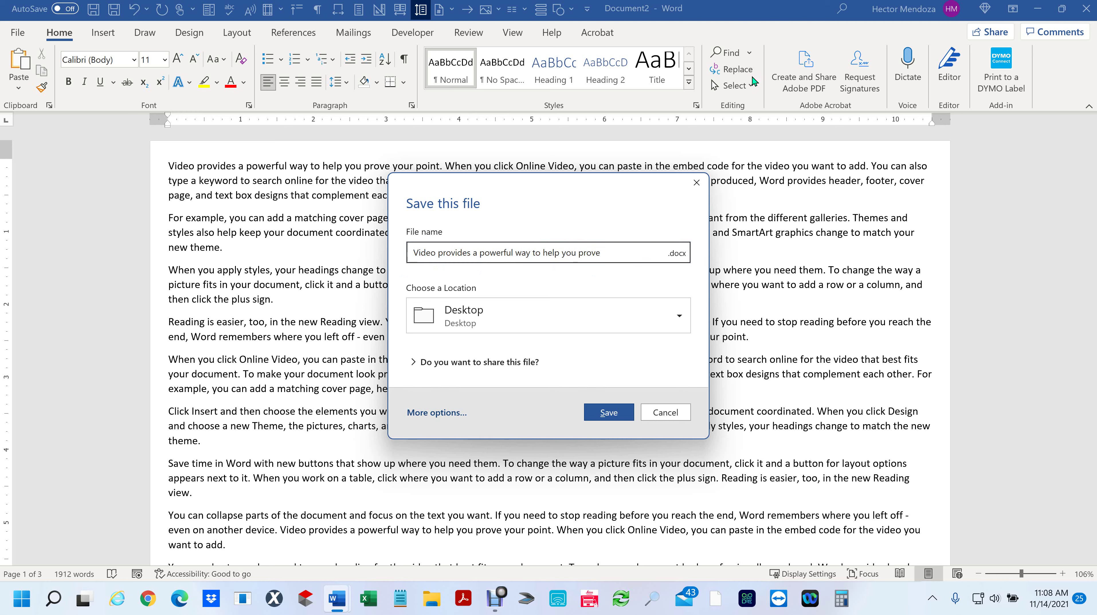
{"action": "left_click", "coordinate": [603, 412]}
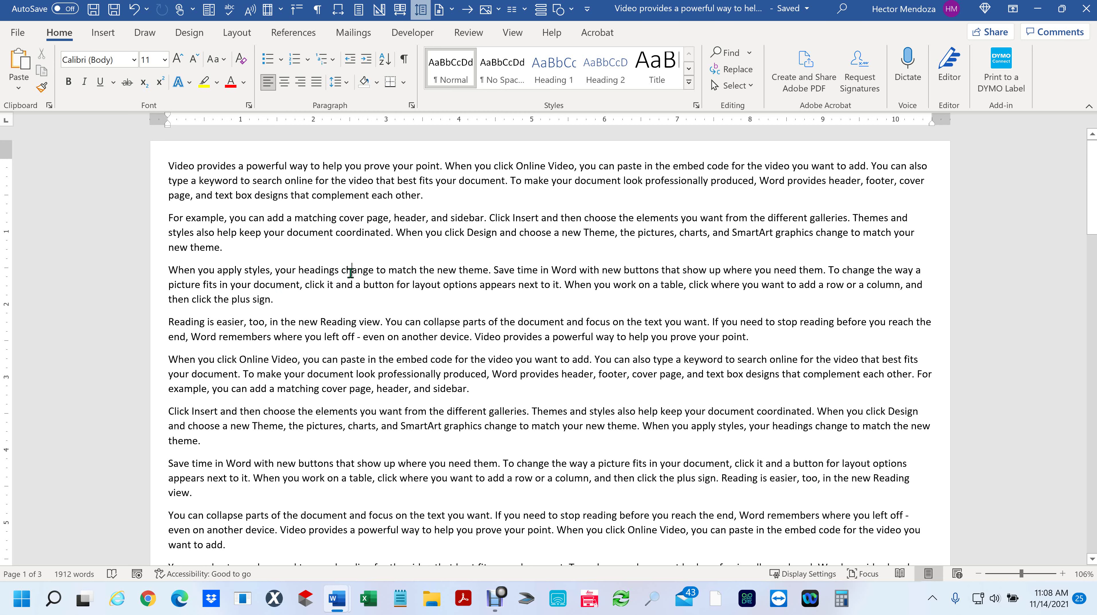
{"action": "left_click", "coordinate": [17, 32]}
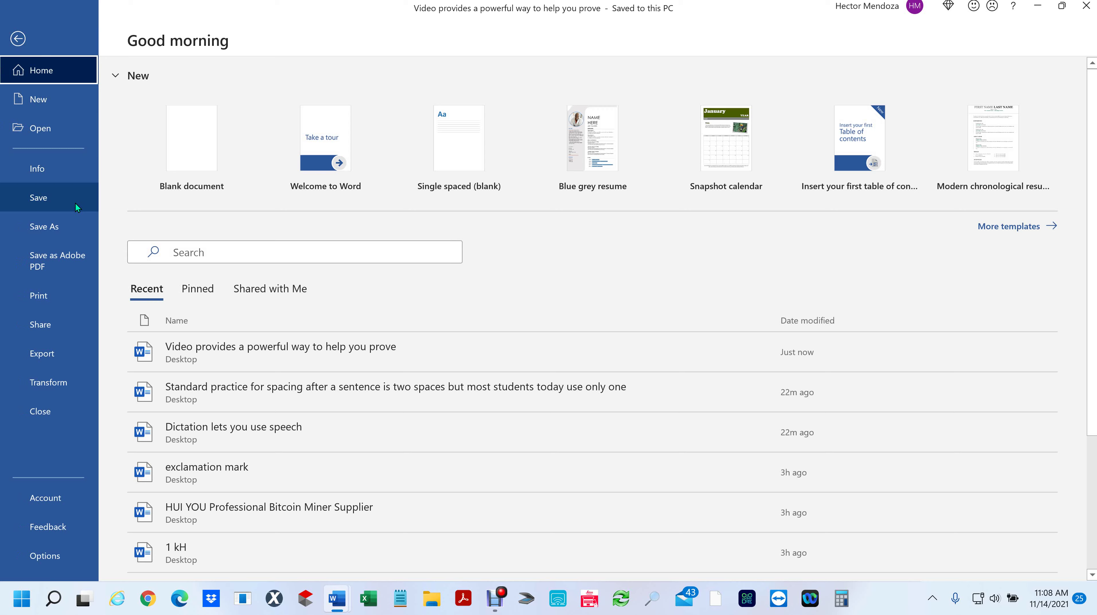
{"action": "left_click", "coordinate": [43, 200]}
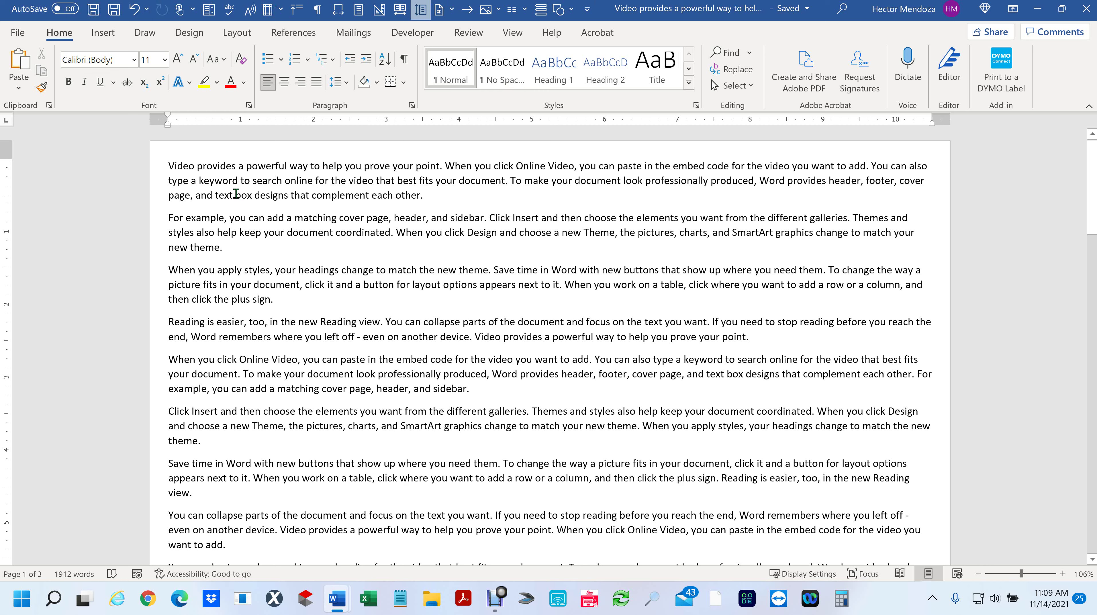
{"action": "left_click", "coordinate": [289, 301]}
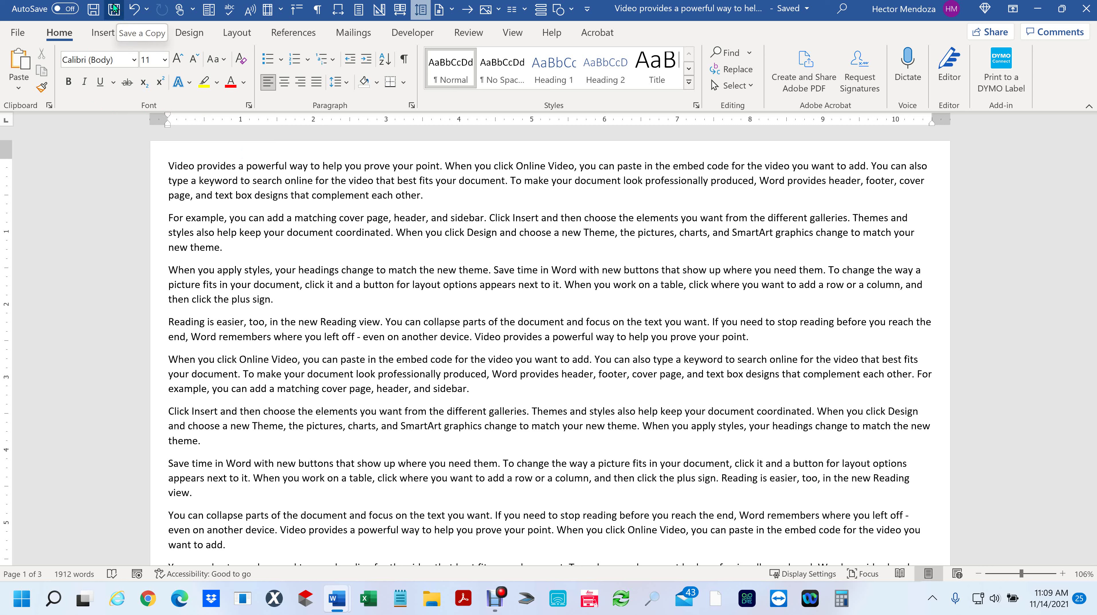
{"action": "left_click", "coordinate": [19, 36]}
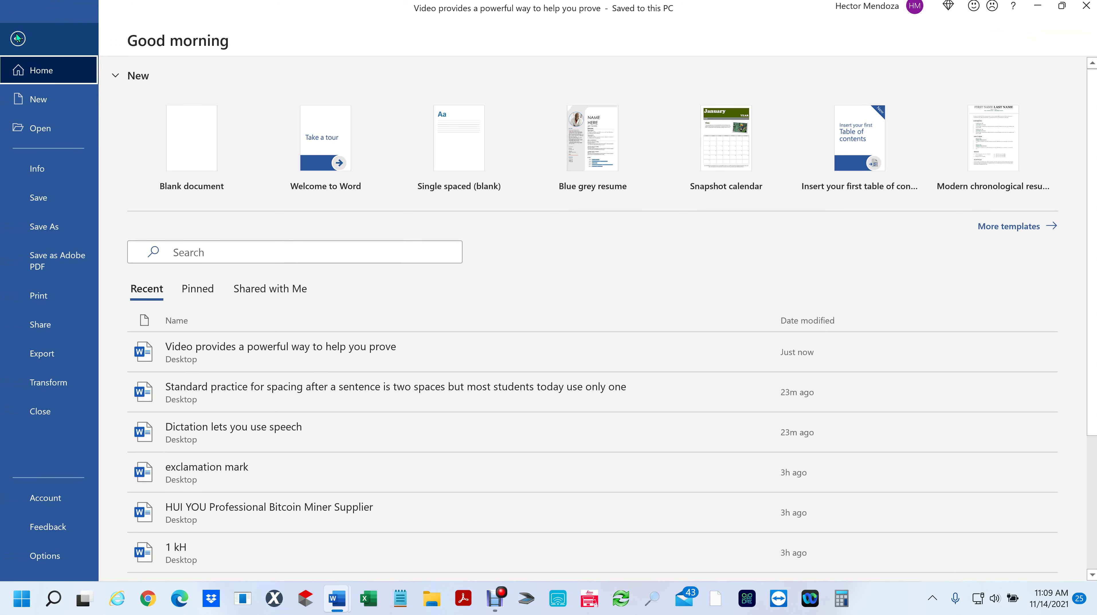
{"action": "left_click", "coordinate": [38, 229]}
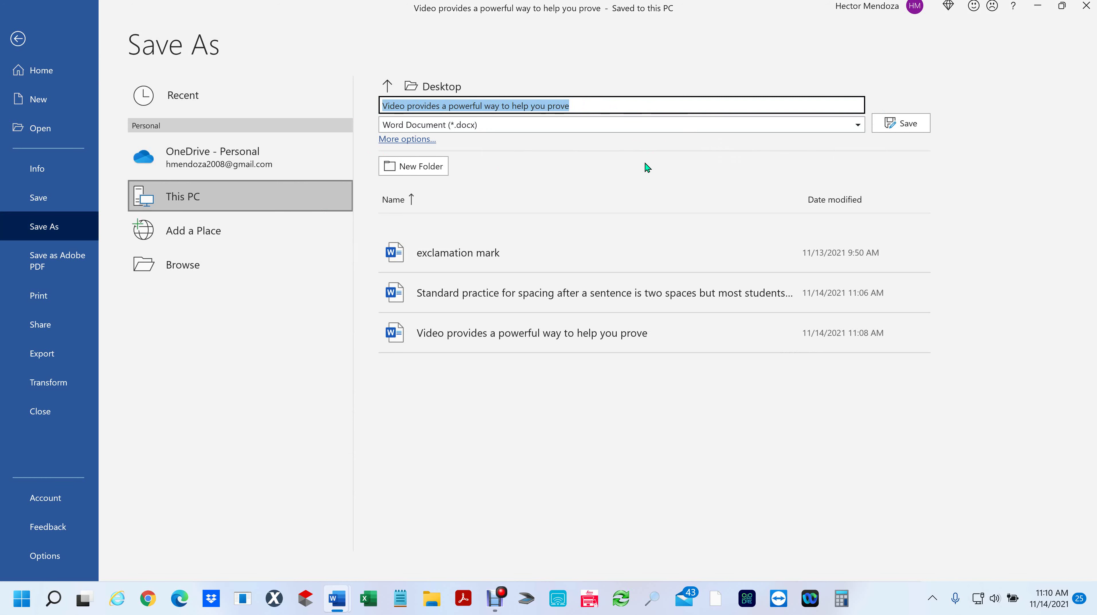
{"action": "left_click", "coordinate": [173, 269]}
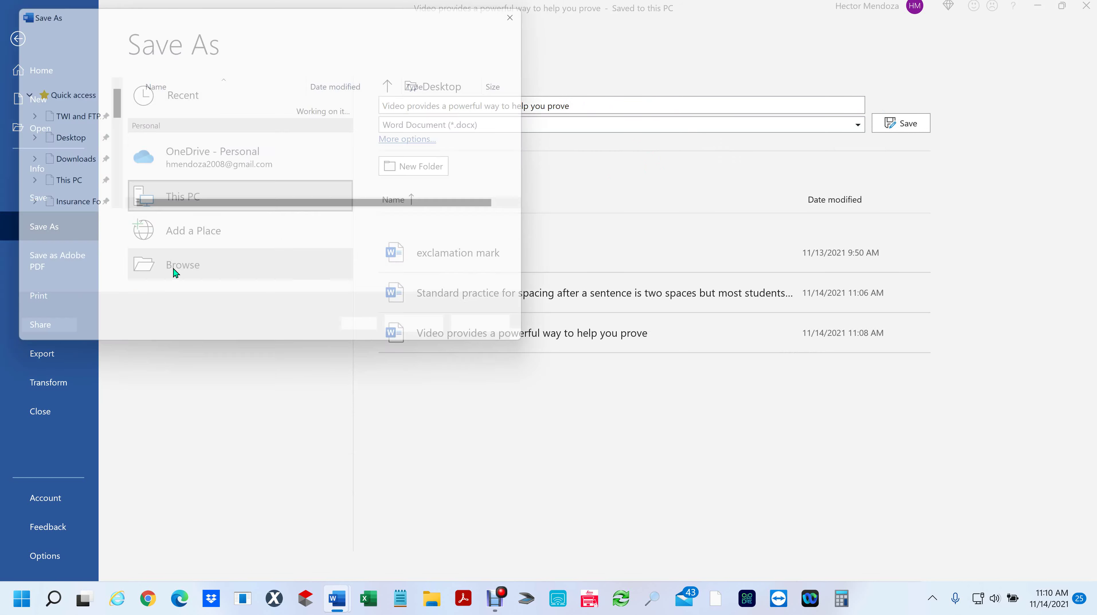
{"action": "left_click_drag", "start_coordinate": [109, 183], "coordinate": [109, 79]}
{"action": "scroll", "coordinate": [60, 168], "scroll_direction": "down", "scroll_amount": 1}
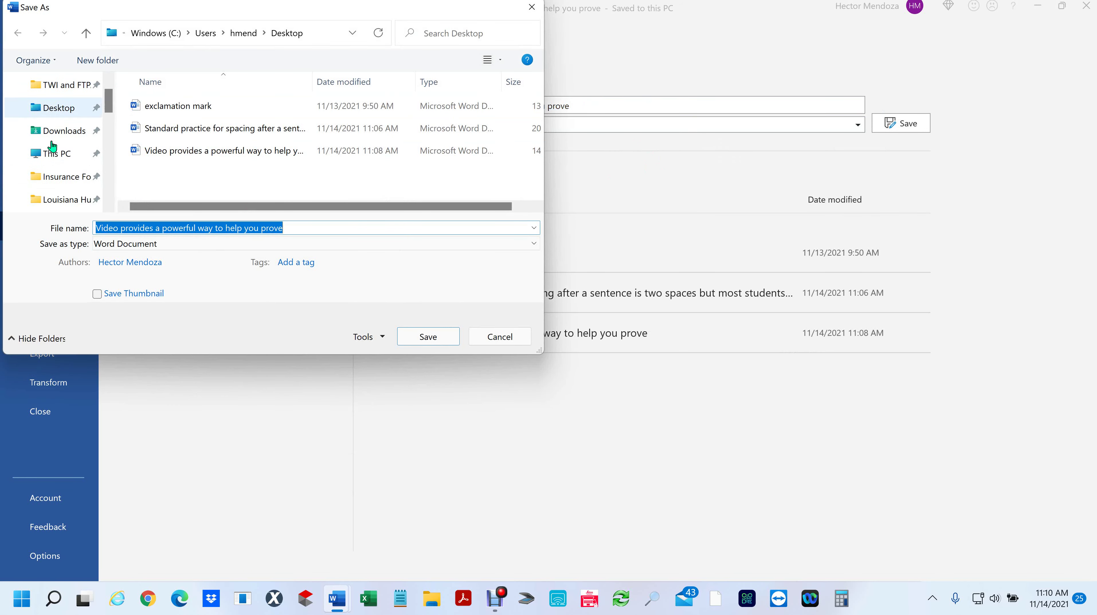
{"action": "left_click", "coordinate": [66, 179]}
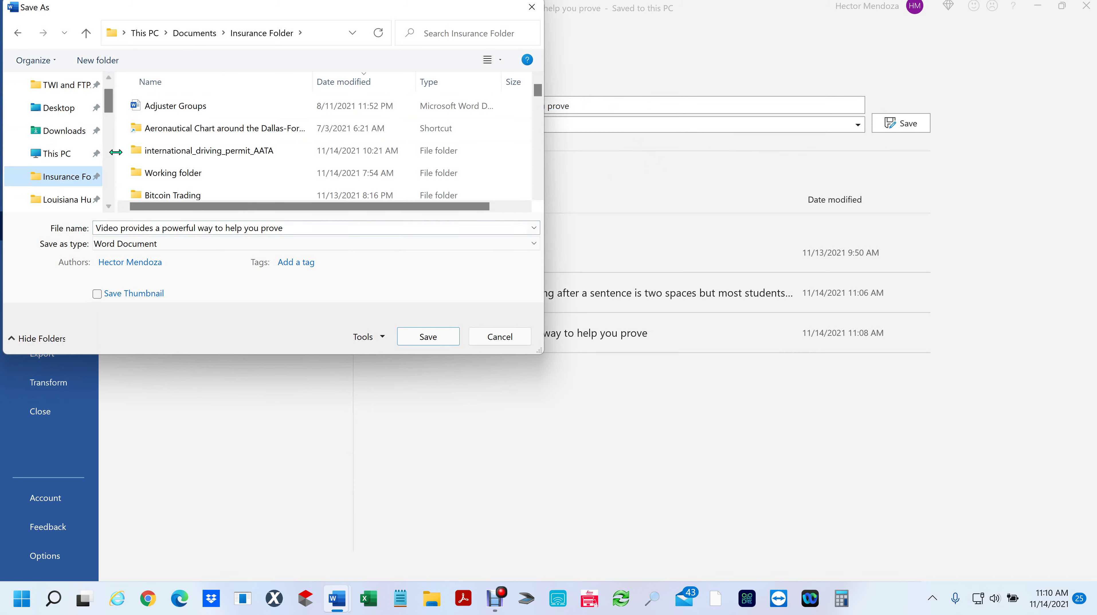
{"action": "left_click", "coordinate": [143, 152]}
{"action": "double_click", "coordinate": [142, 152]}
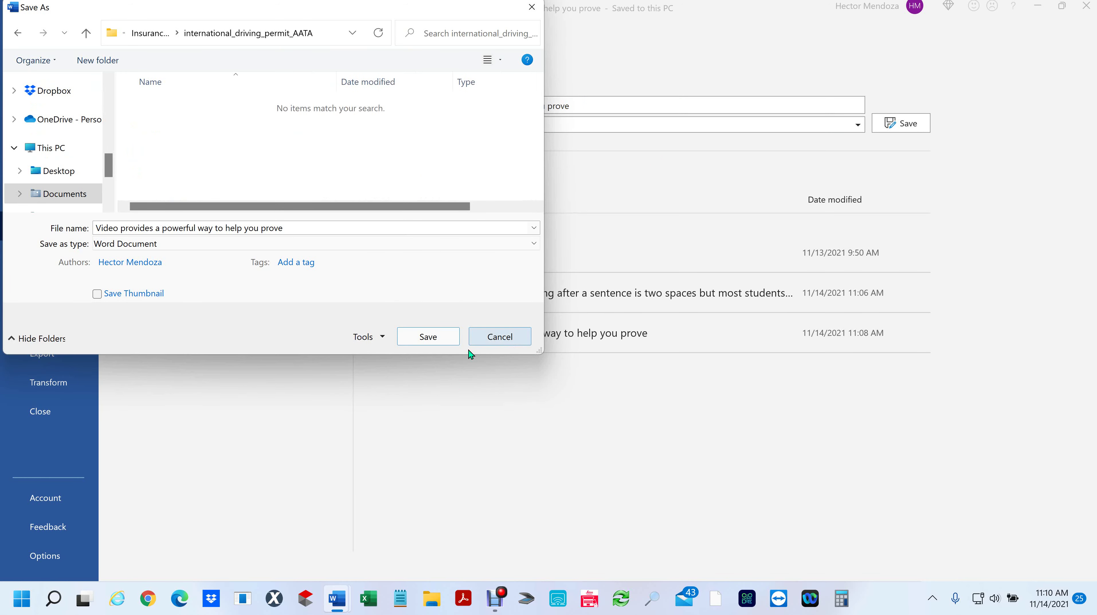
{"action": "left_click", "coordinate": [447, 340]}
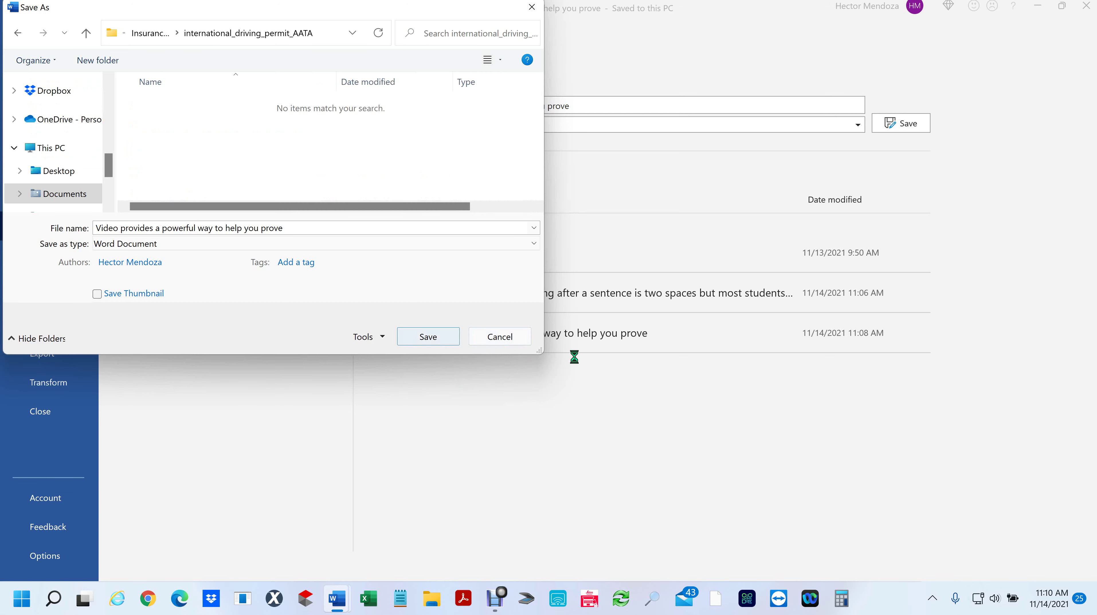
{"action": "left_click", "coordinate": [507, 345]}
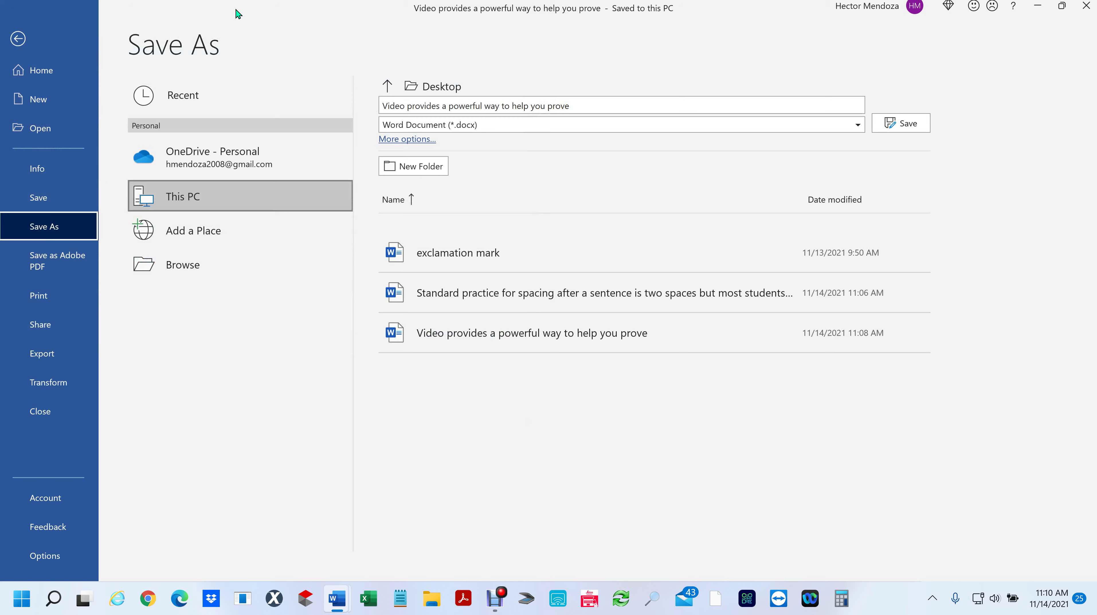
{"action": "left_click", "coordinate": [30, 37]}
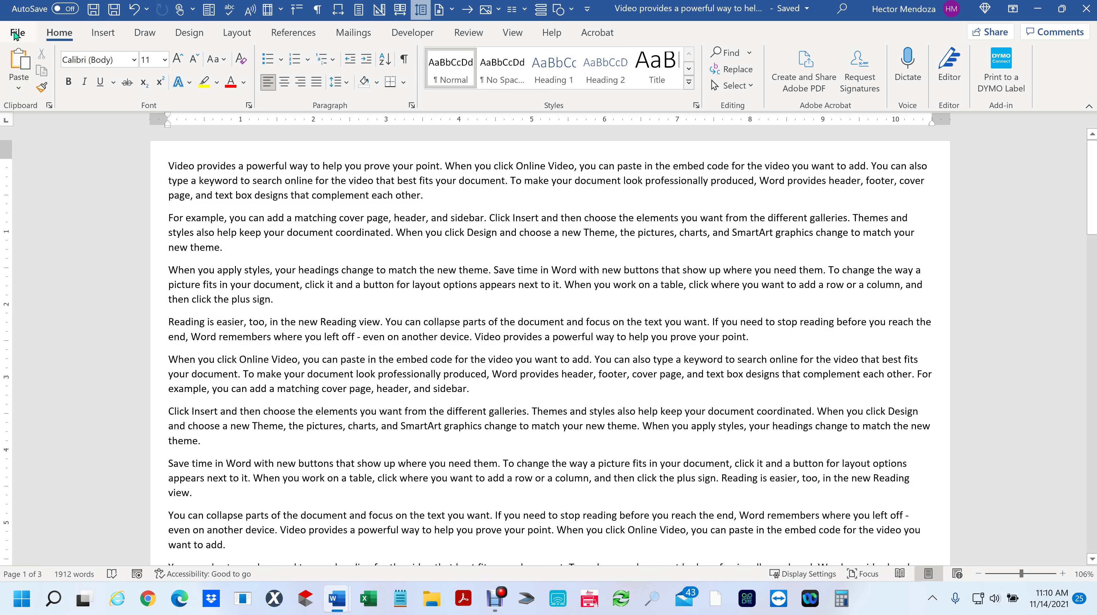
Create blank Document3 from File > New and bring up the Insert Shapes gallery
{"action": "left_click", "coordinate": [16, 33]}
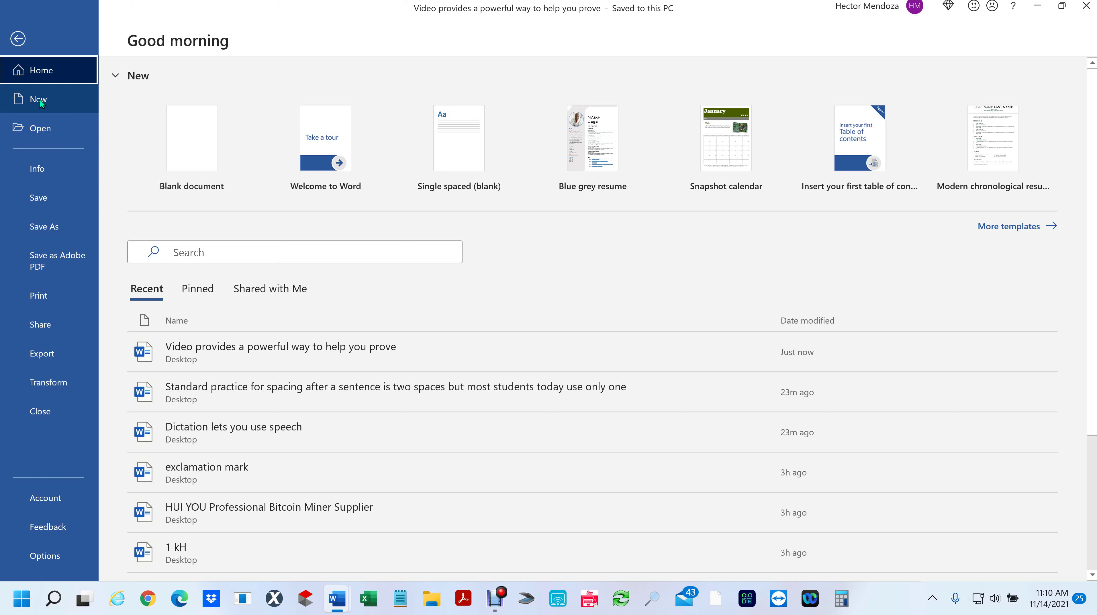
{"action": "left_click", "coordinate": [39, 100]}
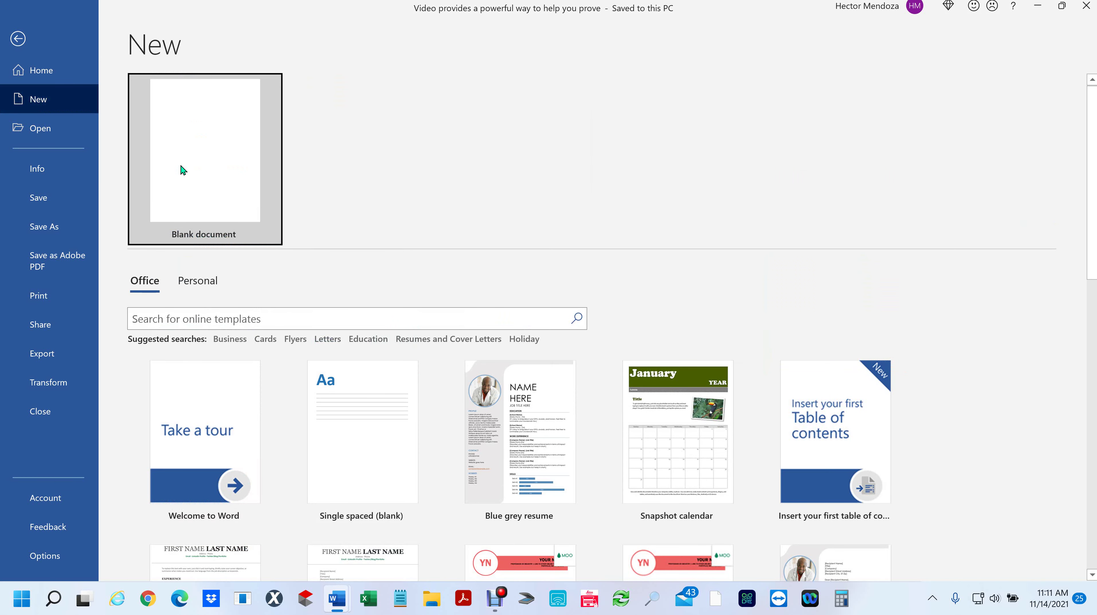
{"action": "left_click", "coordinate": [190, 163]}
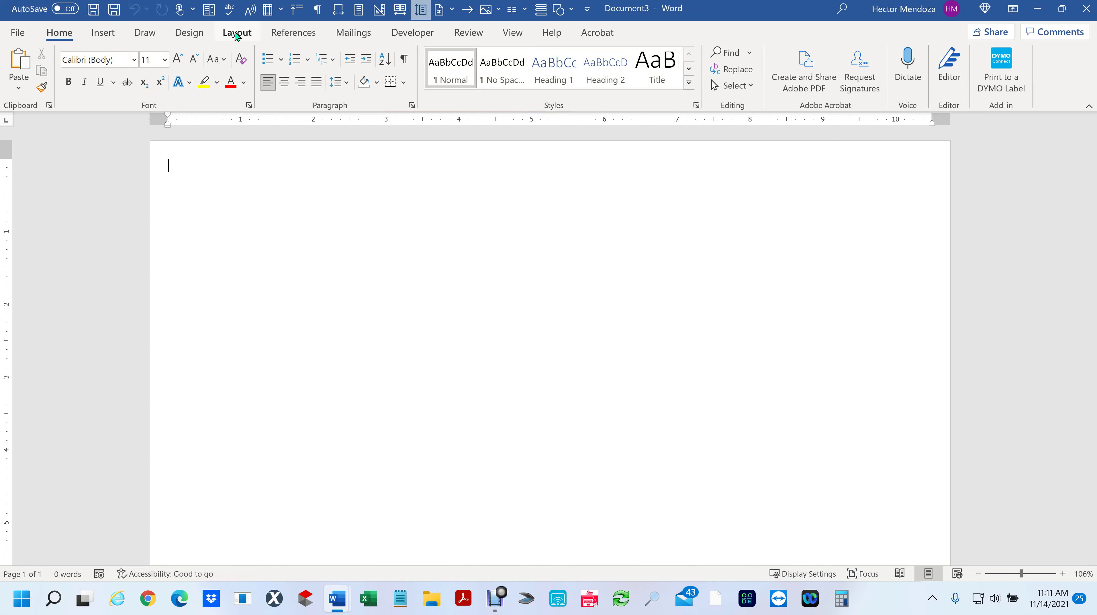
{"action": "left_click", "coordinate": [107, 33]}
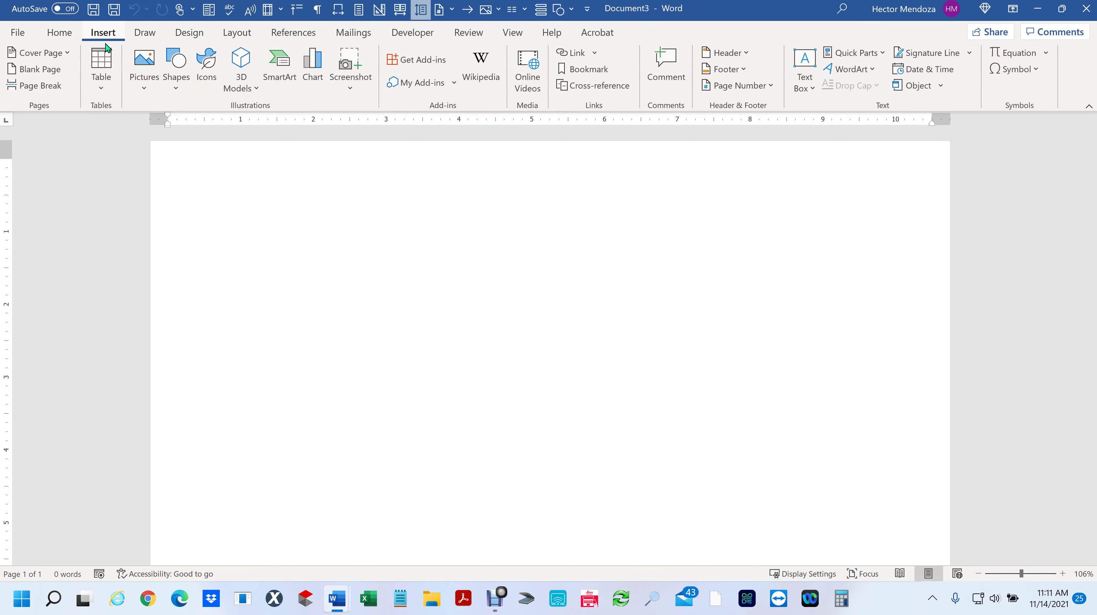
{"action": "left_click", "coordinate": [176, 69]}
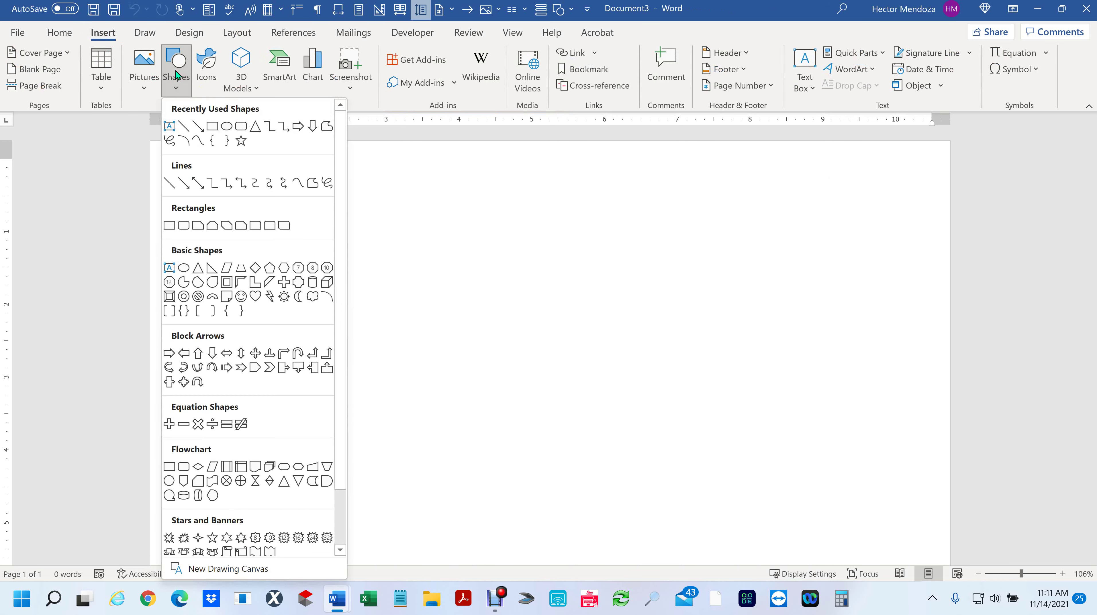
Draw a red-outlined 2.68" by 3.48" rectangle and drag it toward the page's right side
{"action": "left_click", "coordinate": [212, 127]}
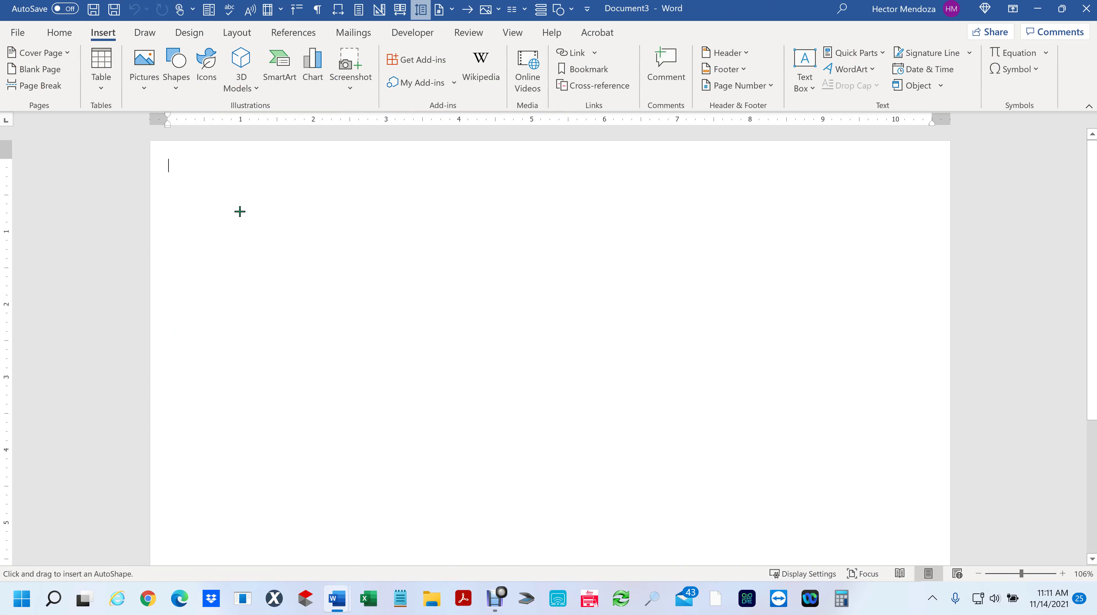
{"action": "left_click_drag", "start_coordinate": [240, 212], "coordinate": [493, 406]}
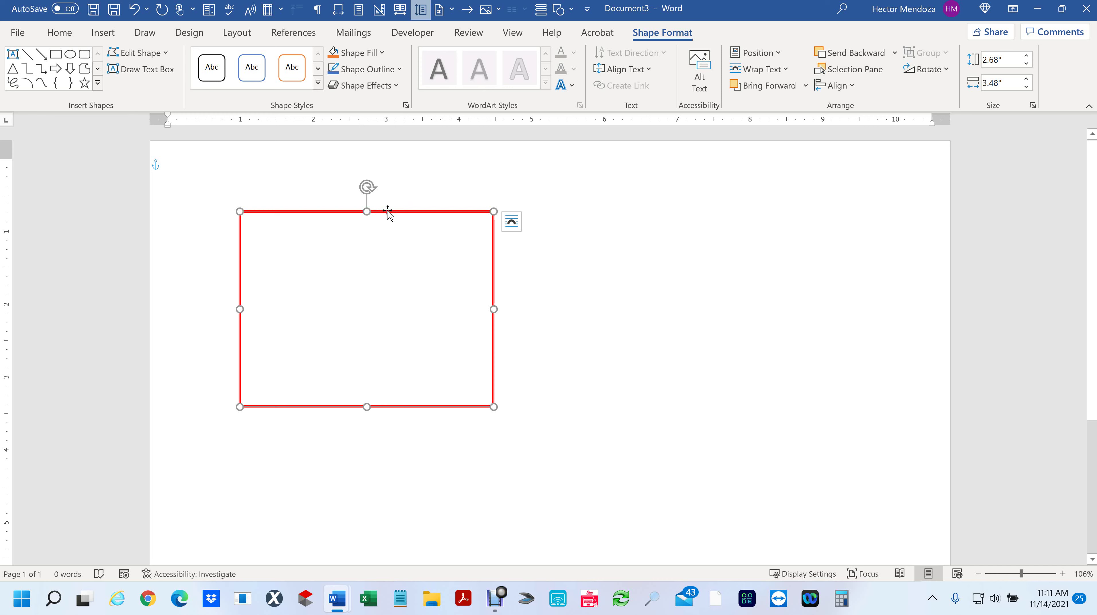
{"action": "left_click_drag", "start_coordinate": [384, 212], "coordinate": [650, 309]}
Generate =rand(50,3) filler text, 2390 words over four pages, beneath the rectangle
{"action": "left_click", "coordinate": [212, 201]}
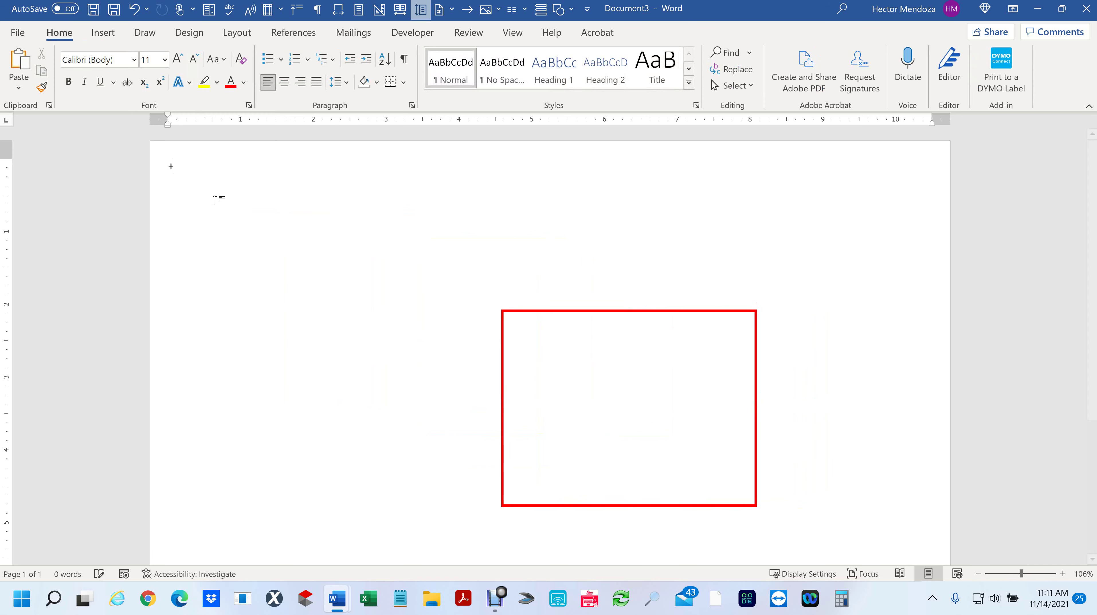
{"action": "type", "text": "=rand"}
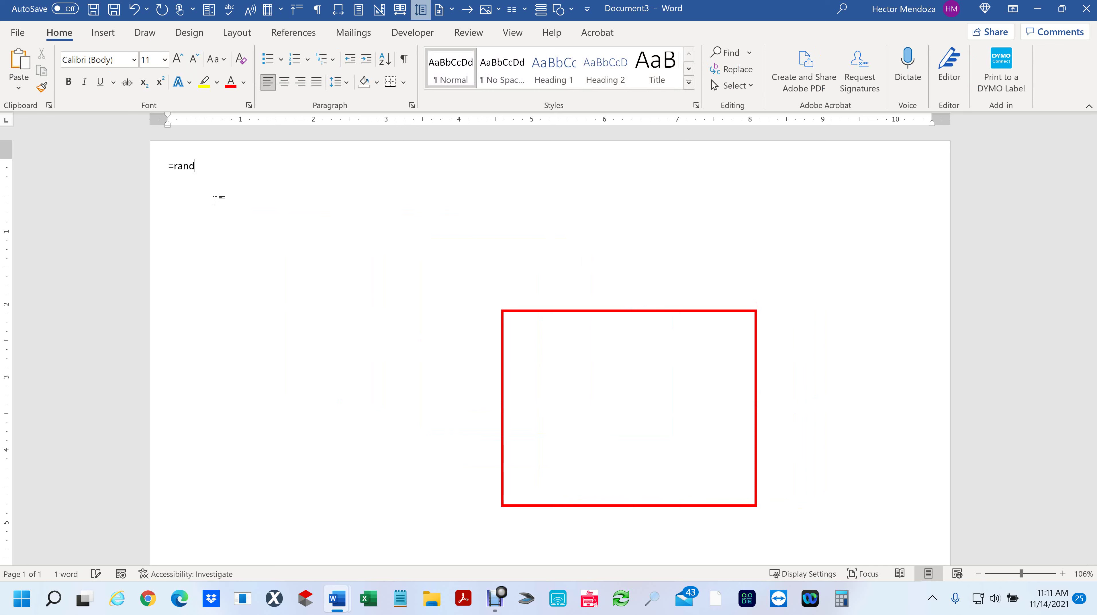
{"action": "type", "text": "(50,3"}
{"action": "type", "text": ")"}
{"action": "key", "text": "Return"}
{"action": "scroll", "coordinate": [380, 266], "scroll_direction": "down", "scroll_amount": 5}
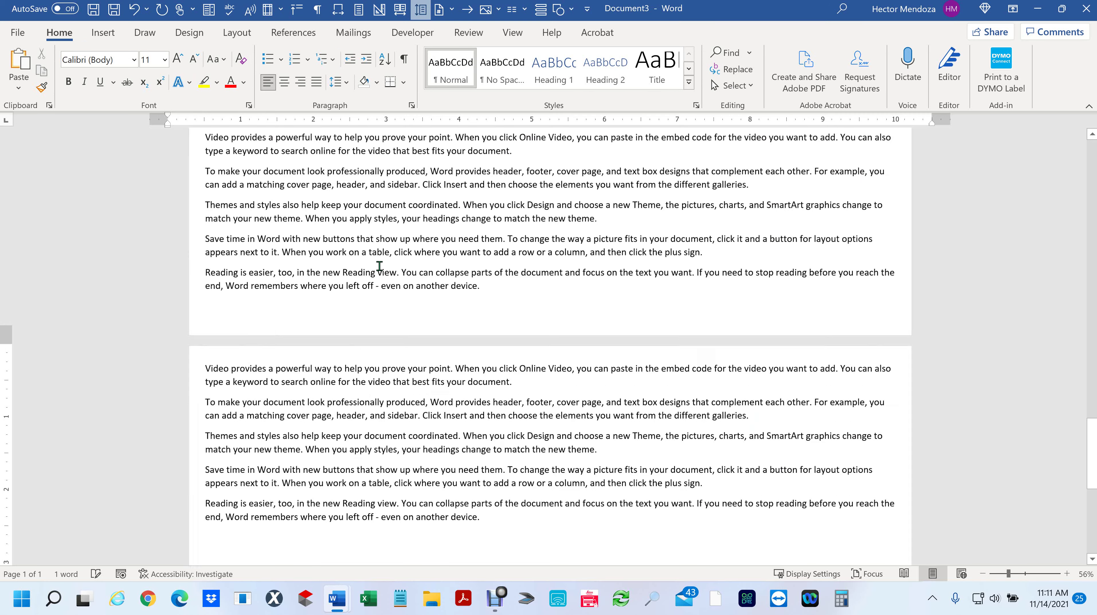
{"action": "scroll", "coordinate": [379, 266], "scroll_direction": "down", "scroll_amount": 3}
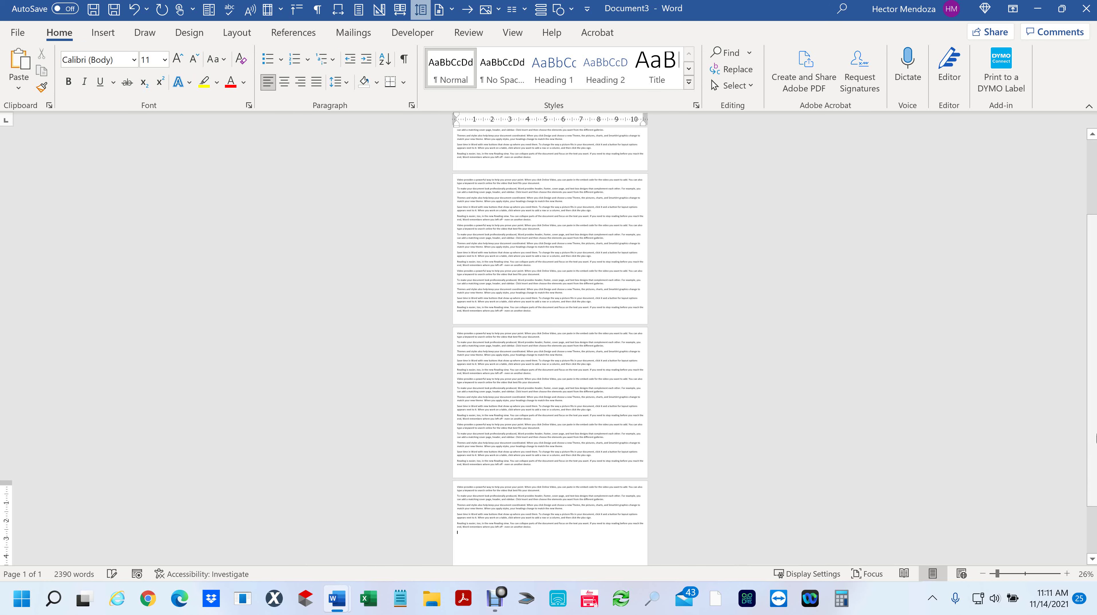
{"action": "scroll", "coordinate": [1080, 387], "scroll_direction": "up", "scroll_amount": 1}
{"action": "scroll", "coordinate": [588, 200], "scroll_direction": "up", "scroll_amount": 6}
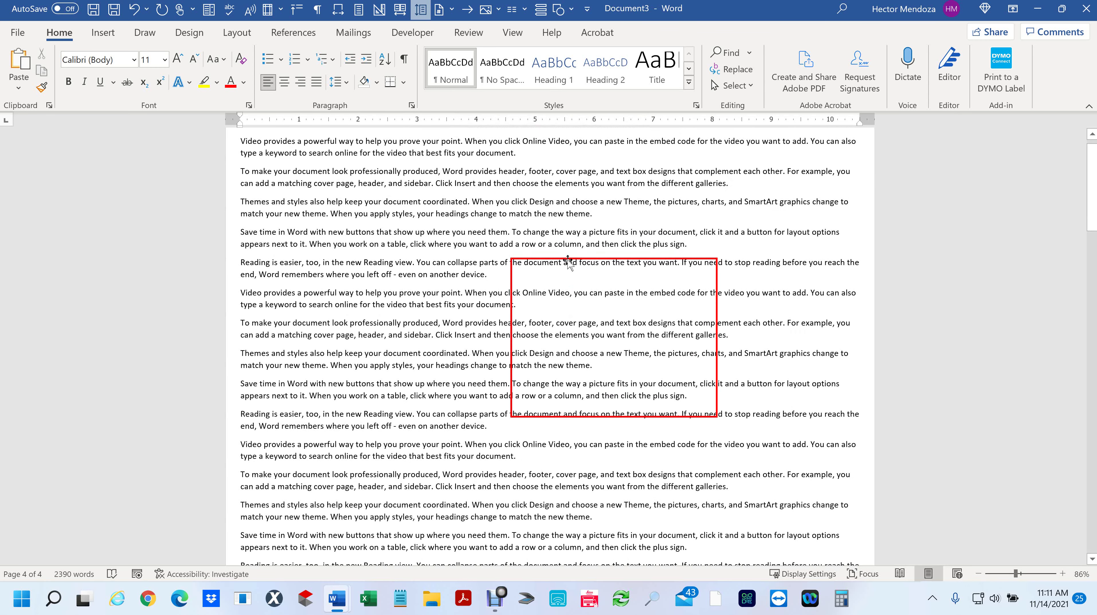
Move the rectangle over the text, fill it white, and reposition it lower down
{"action": "left_click_drag", "start_coordinate": [567, 259], "coordinate": [395, 260]}
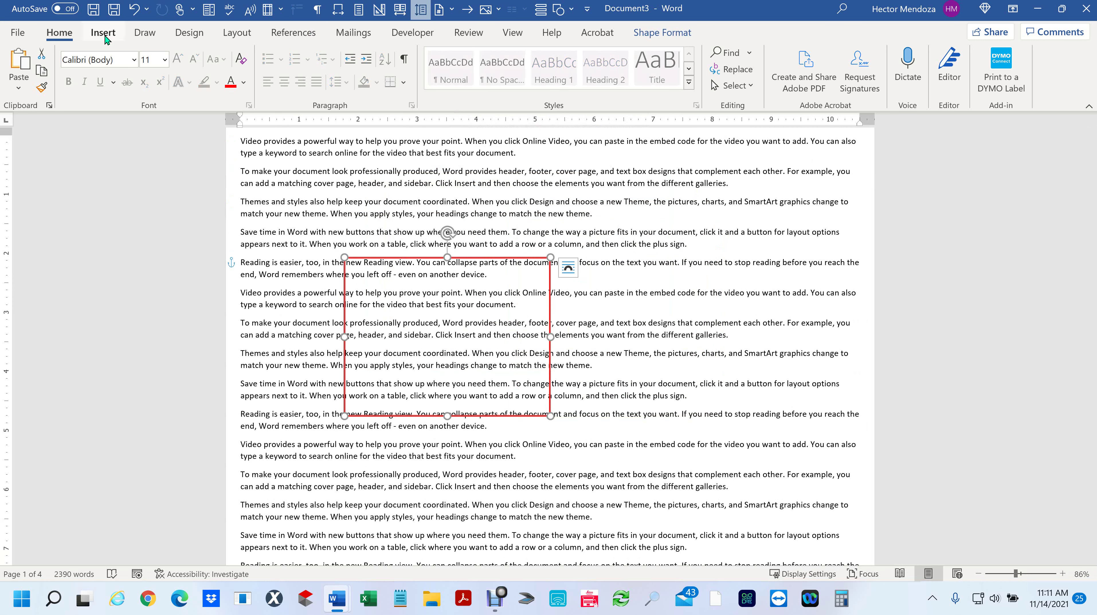
{"action": "double_click", "coordinate": [473, 259]}
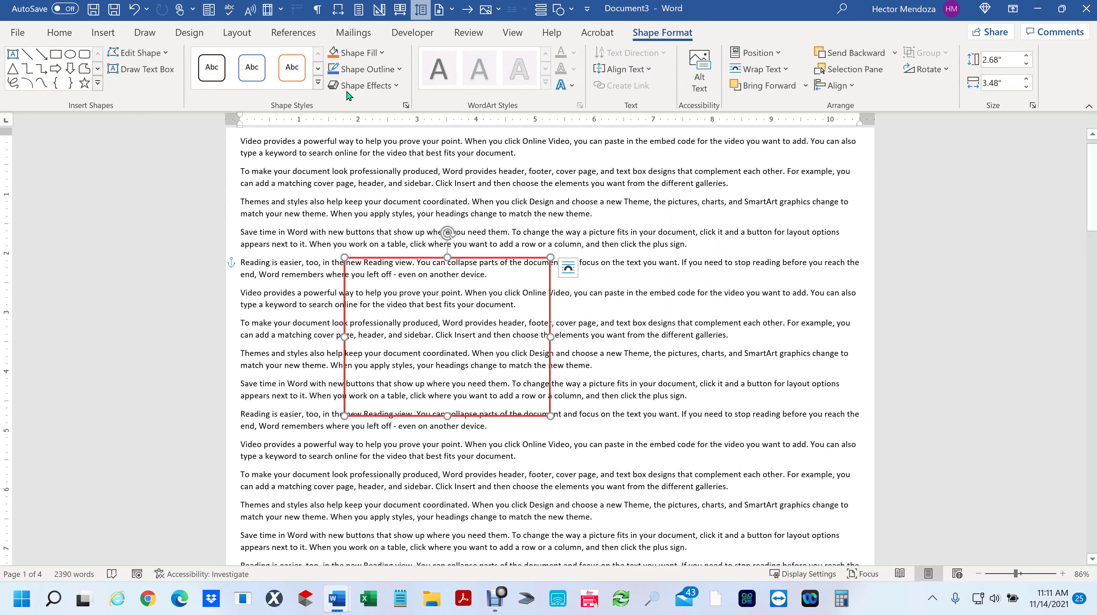
{"action": "left_click", "coordinate": [381, 53]}
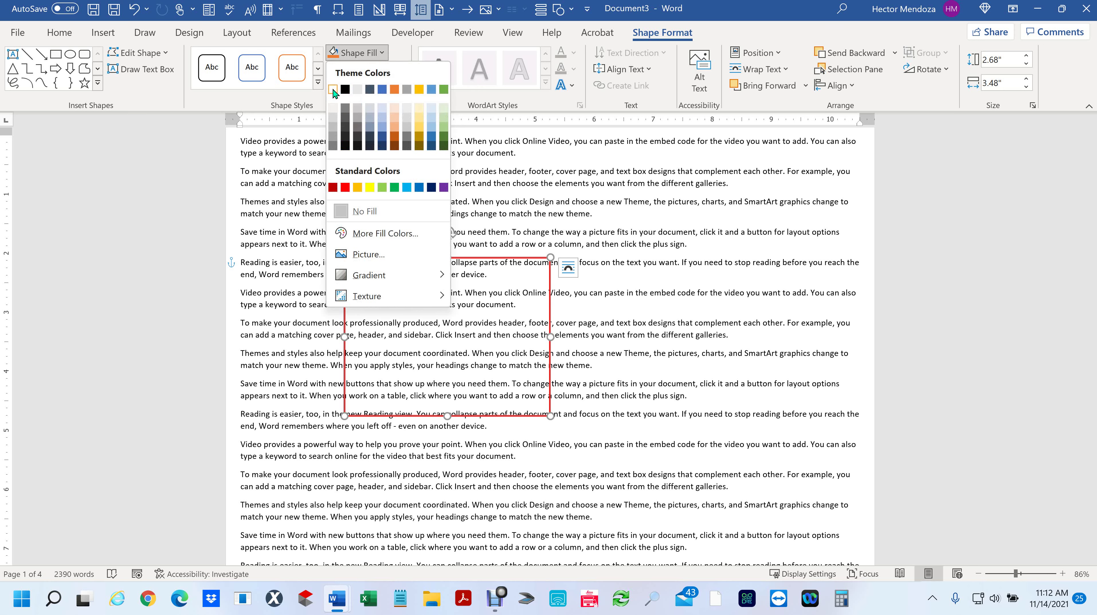
{"action": "left_click", "coordinate": [332, 90]}
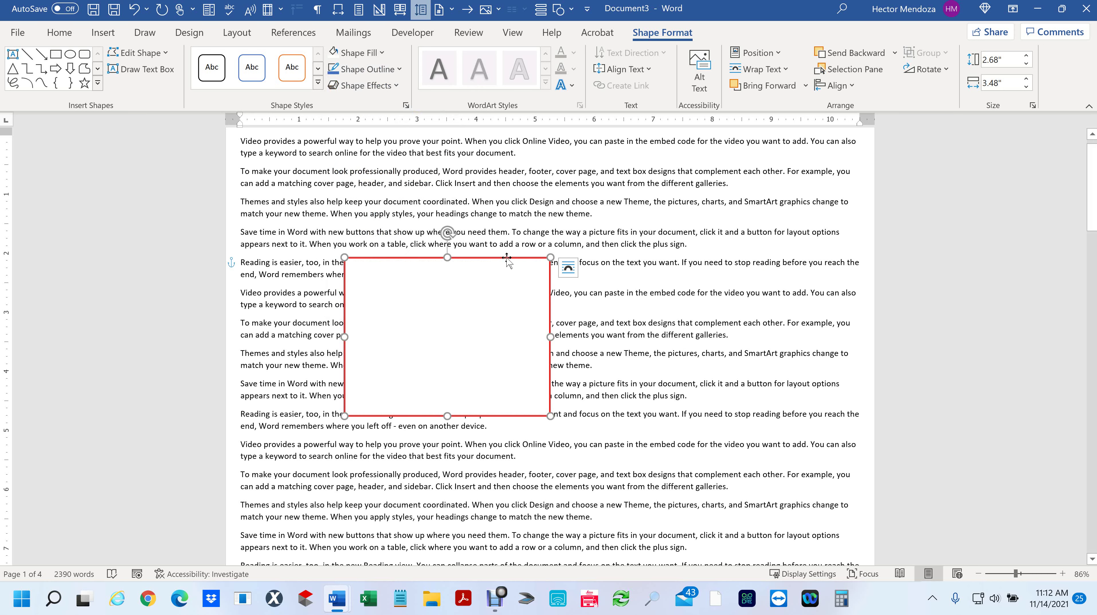
{"action": "left_click_drag", "start_coordinate": [508, 260], "coordinate": [639, 199]}
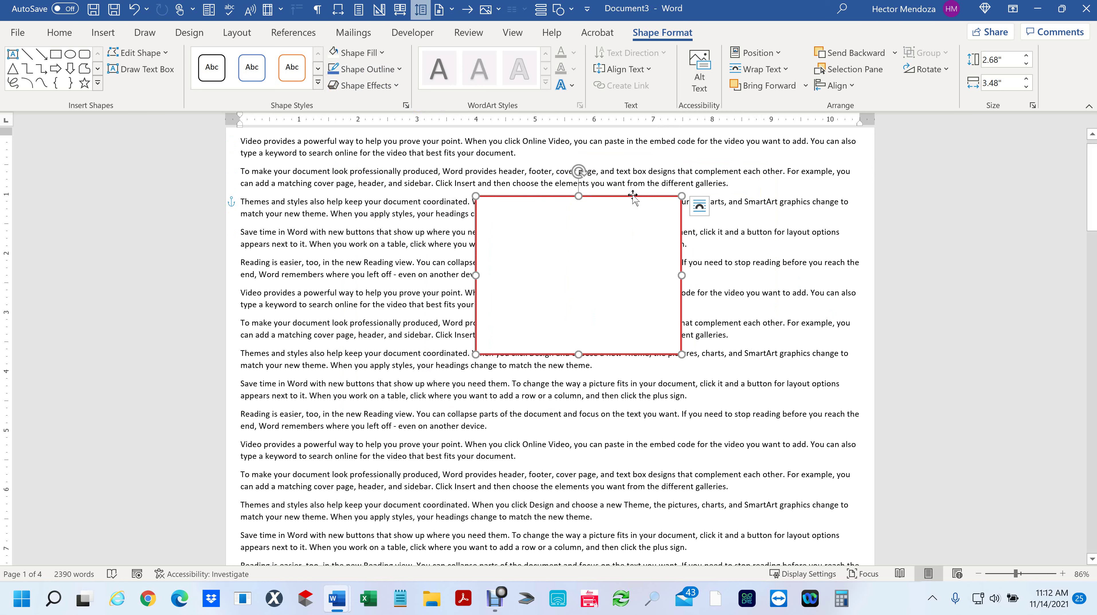
{"action": "left_click_drag", "start_coordinate": [632, 197], "coordinate": [620, 339]}
{"action": "left_click", "coordinate": [401, 282]}
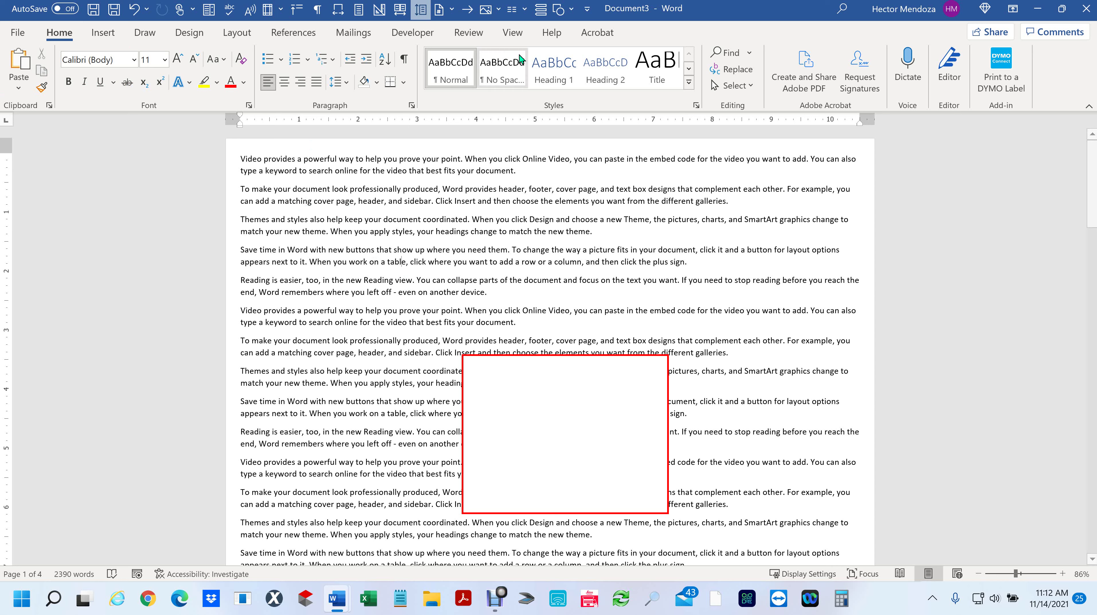
Browse the Styles rows, delete the red-outlined rectangle, and show the File start page
{"action": "left_click", "coordinate": [688, 69]}
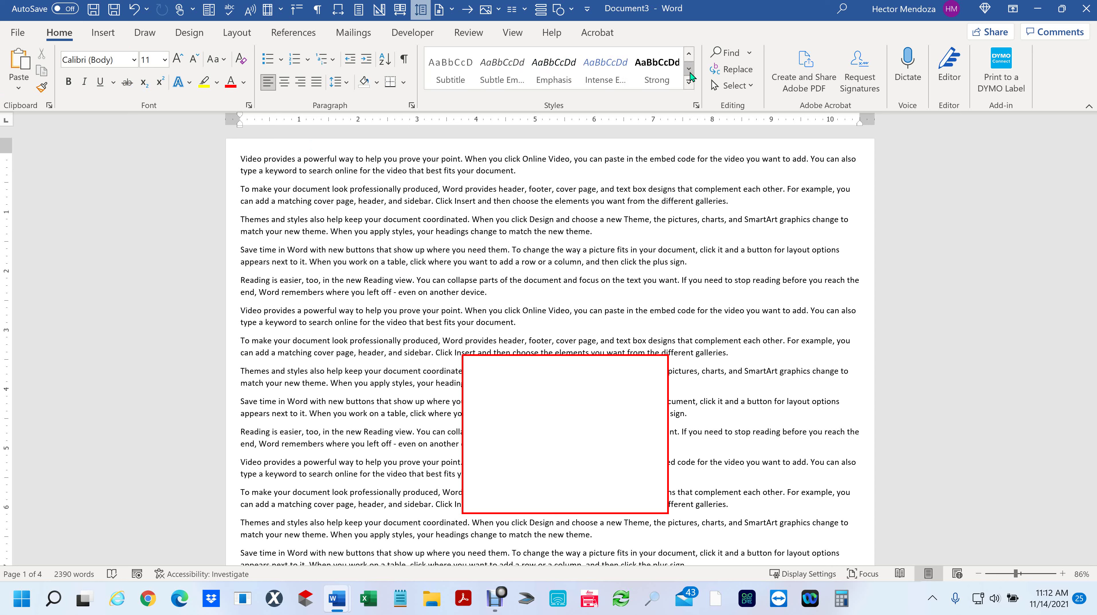
{"action": "left_click", "coordinate": [689, 58]}
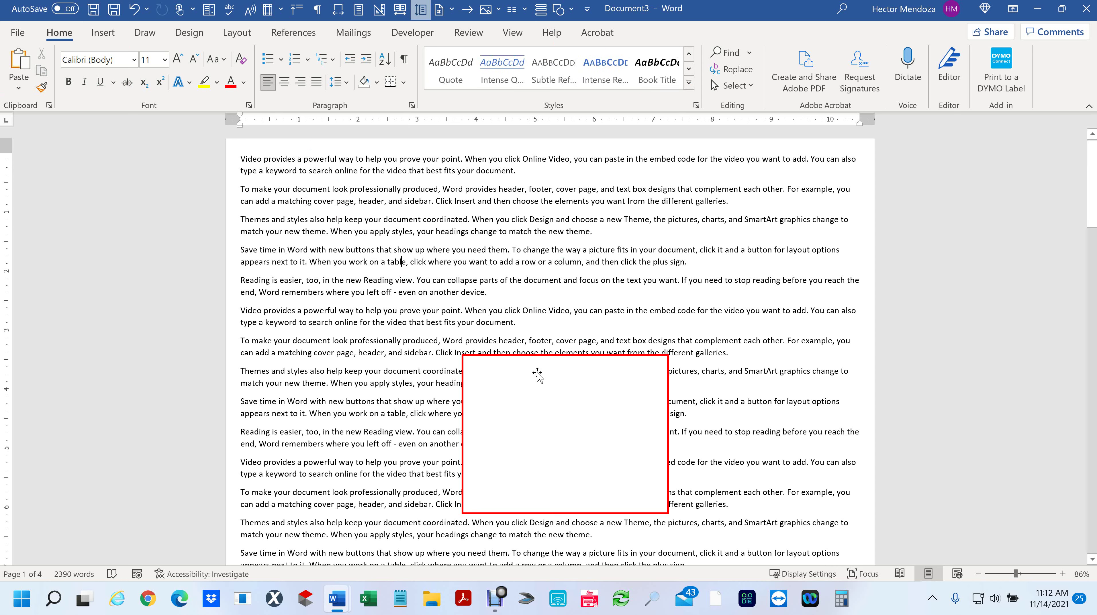
{"action": "left_click_drag", "start_coordinate": [536, 359], "coordinate": [509, 297]}
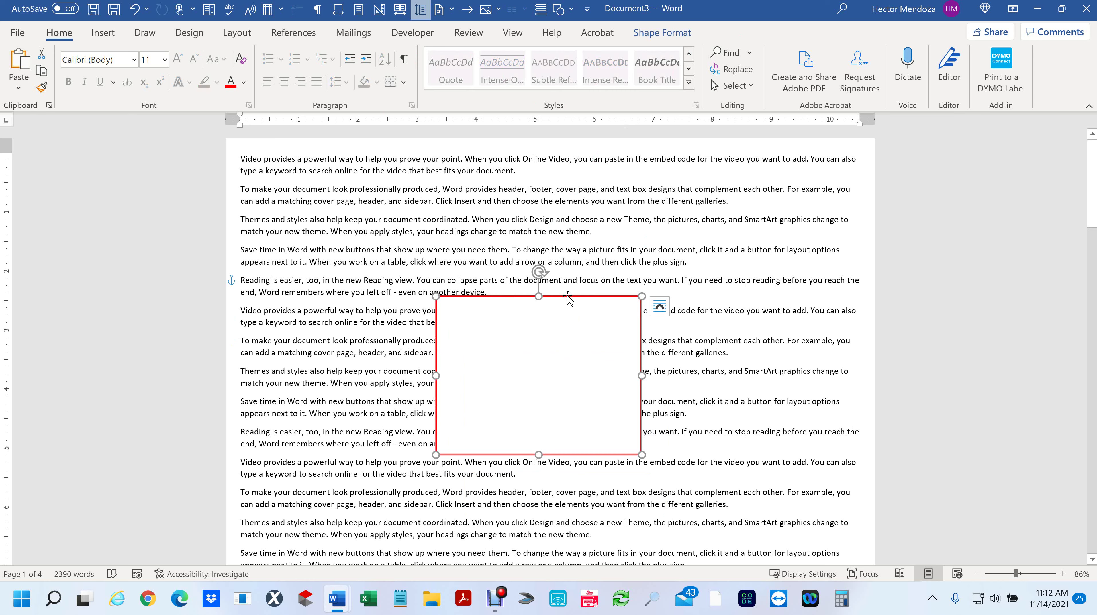
{"action": "key", "text": "Delete"}
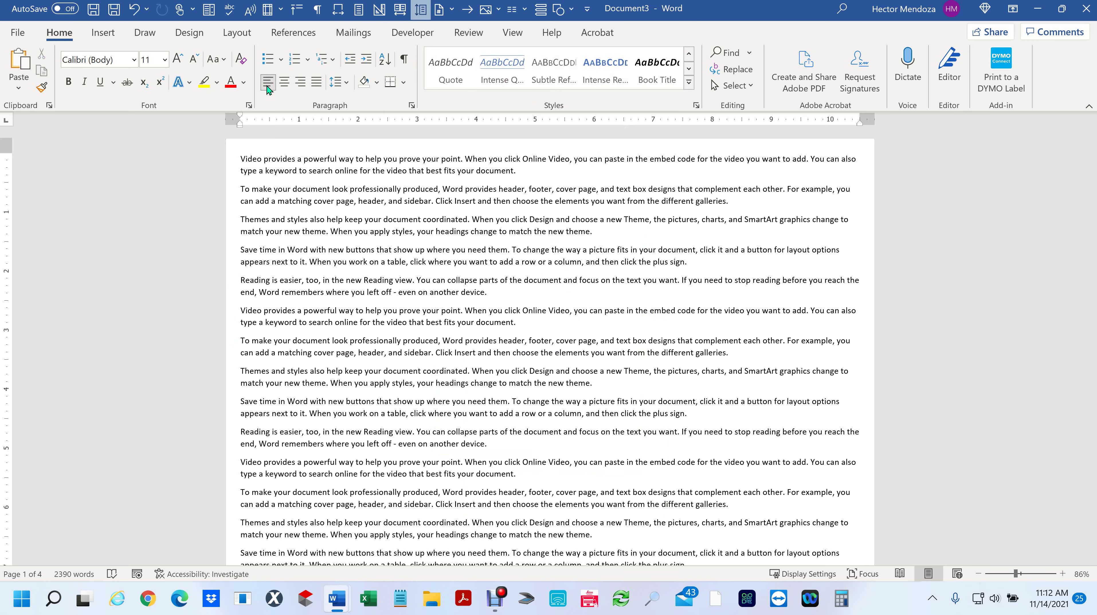
{"action": "left_click", "coordinate": [18, 33]}
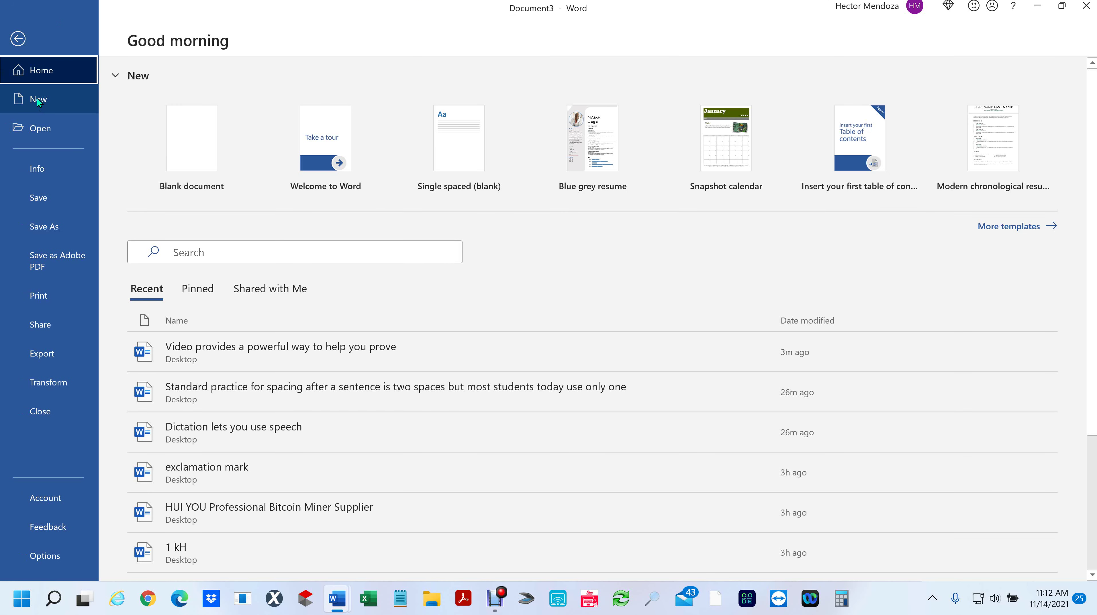
{"action": "left_click", "coordinate": [18, 39]}
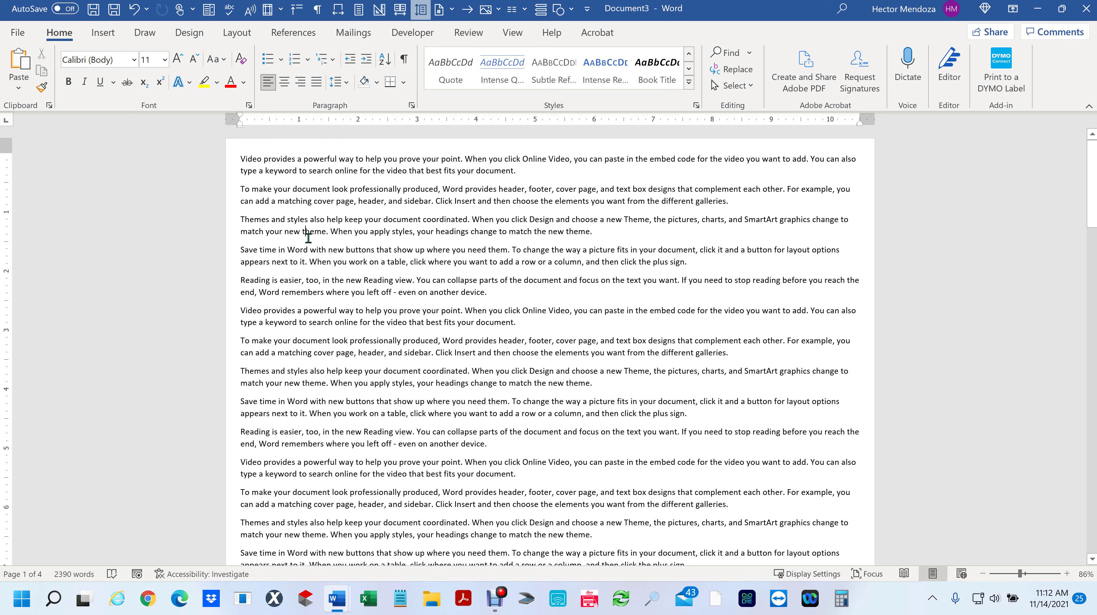
{"action": "key", "text": "ctrl+n"}
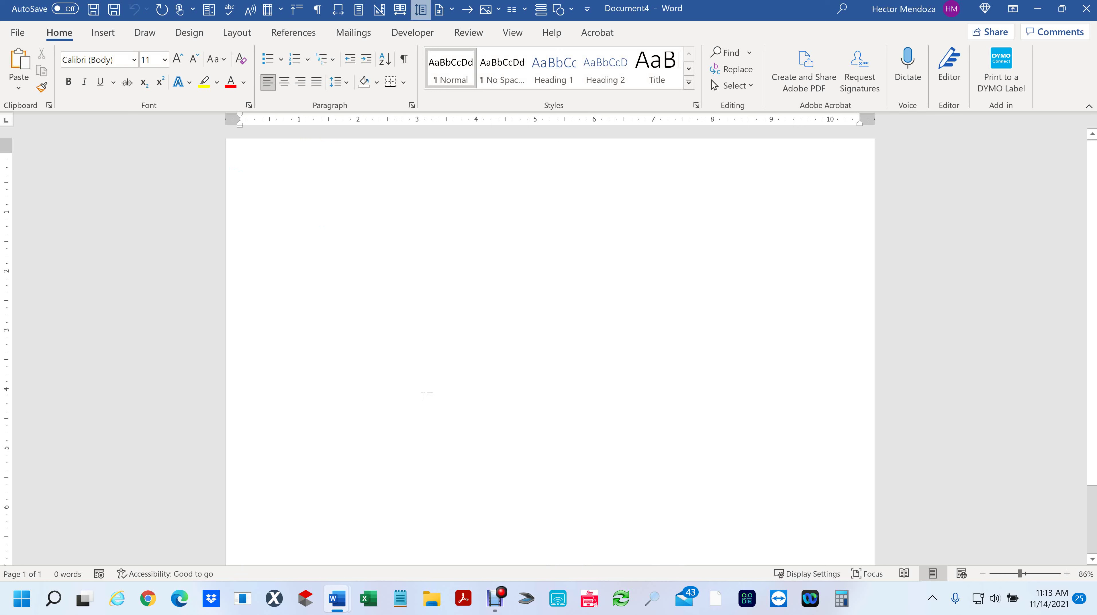
{"action": "type", "text": "D;lfcjz;lksdfk;ladfj"}
{"action": "key", "text": "Return"}
{"action": "type", "text": "A;ldkfja;lkdjfas;o"}
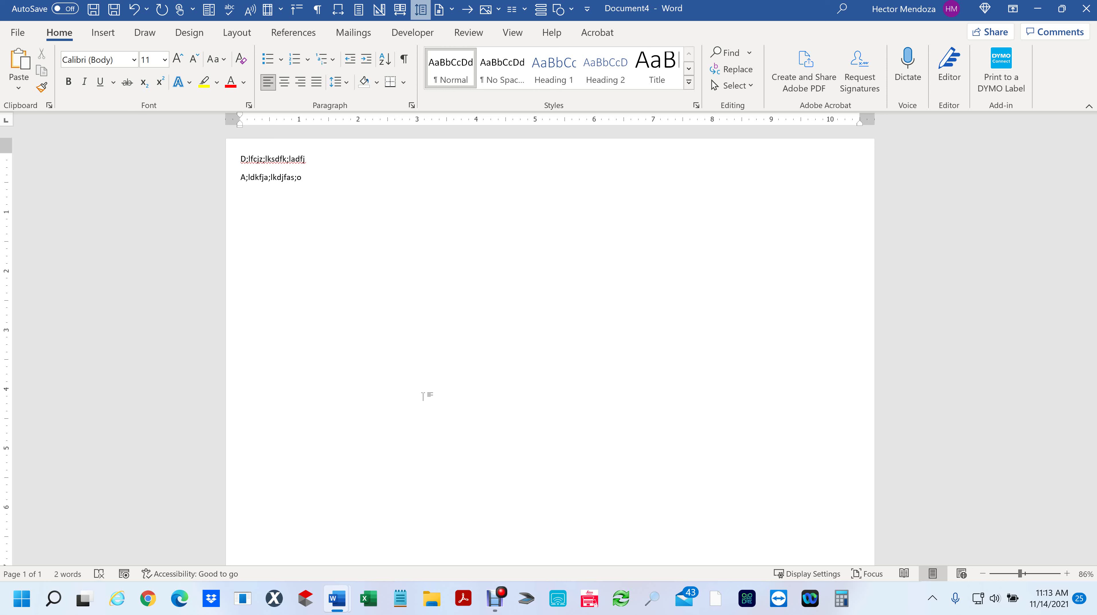
{"action": "key", "text": "ctrl+s"}
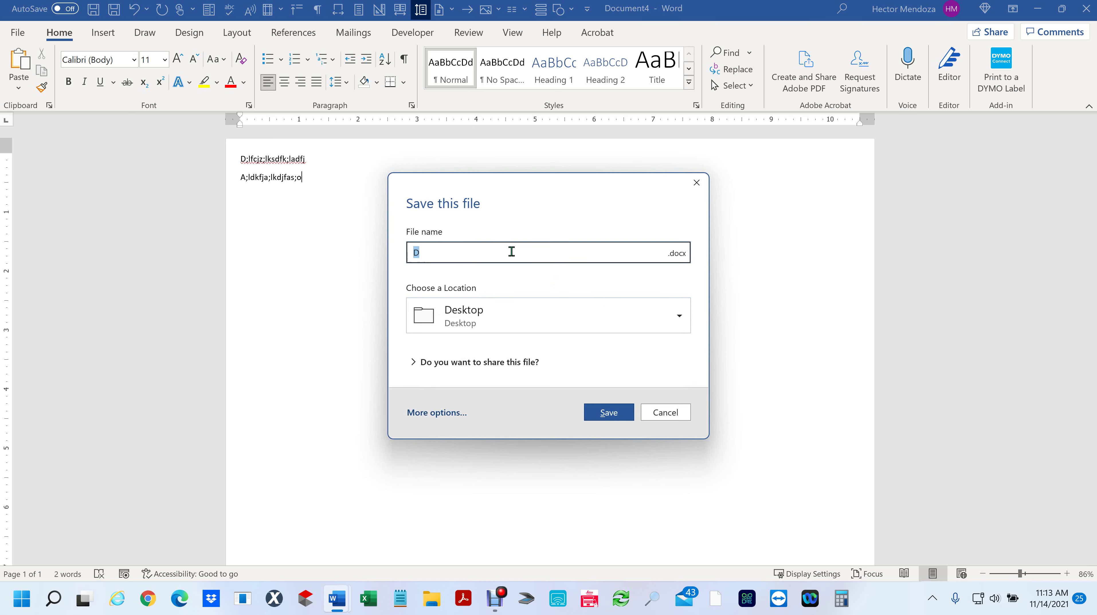
{"action": "left_click", "coordinate": [664, 412]}
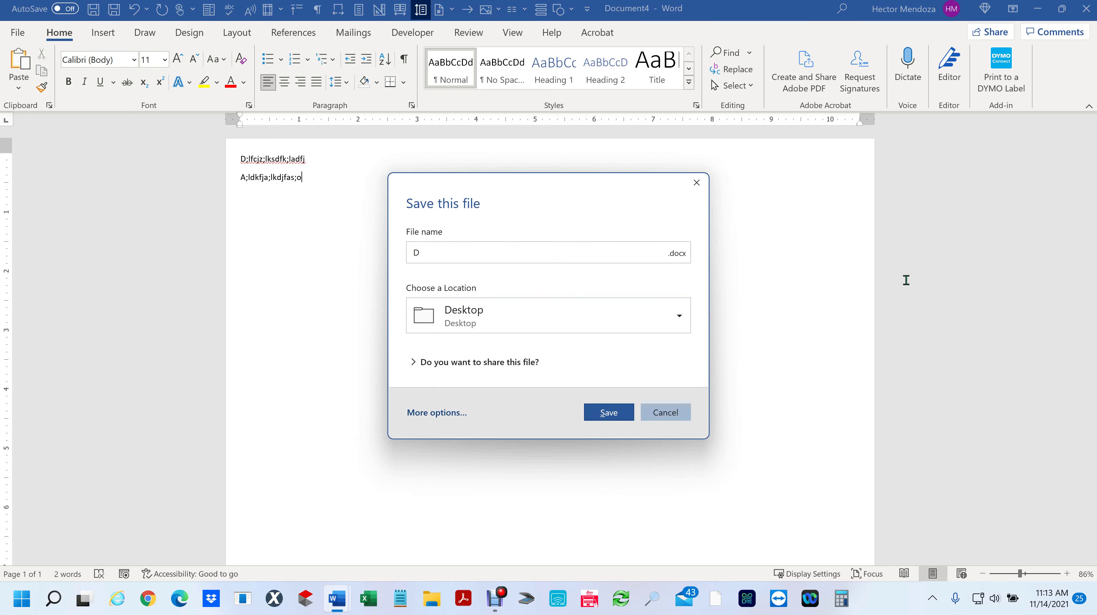
{"action": "left_click", "coordinate": [1086, 8]}
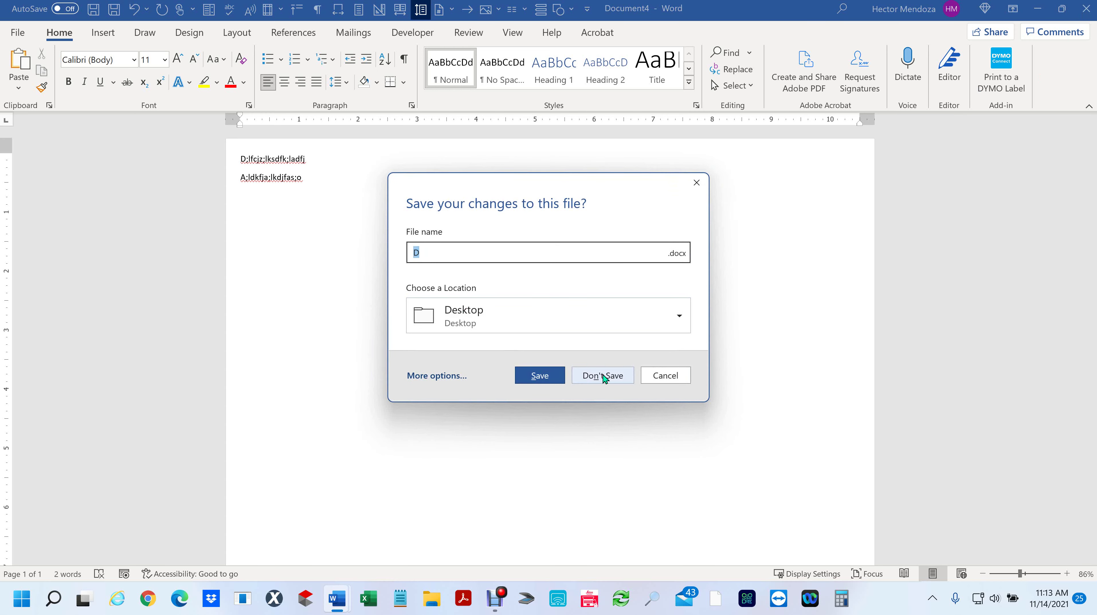
{"action": "left_click", "coordinate": [603, 374]}
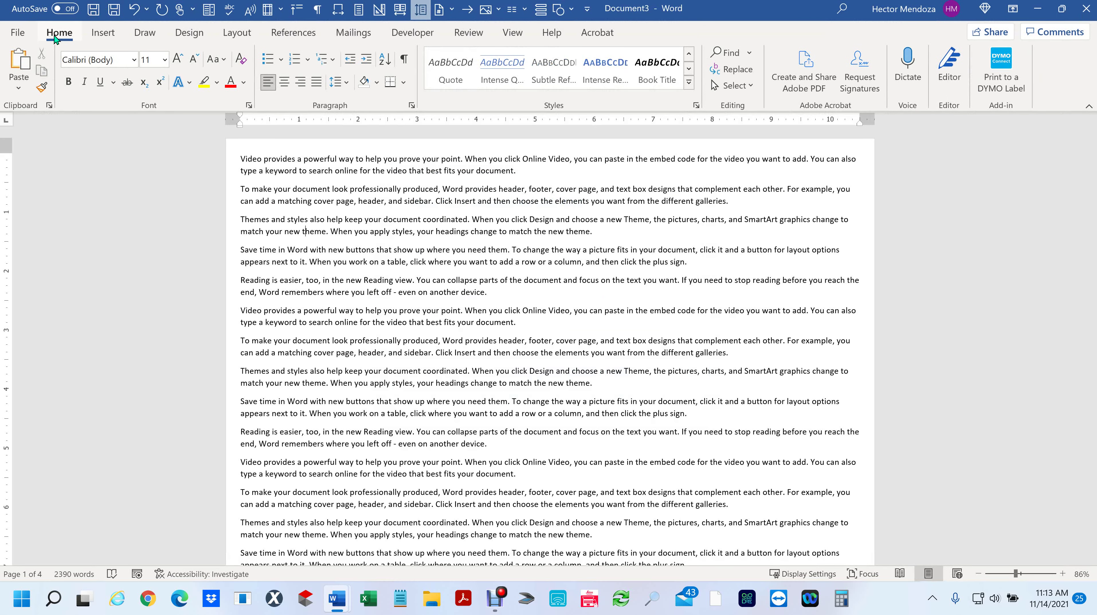
Browse to the Insurance Folder and open the Adjuster Groups document
{"action": "left_click", "coordinate": [19, 36]}
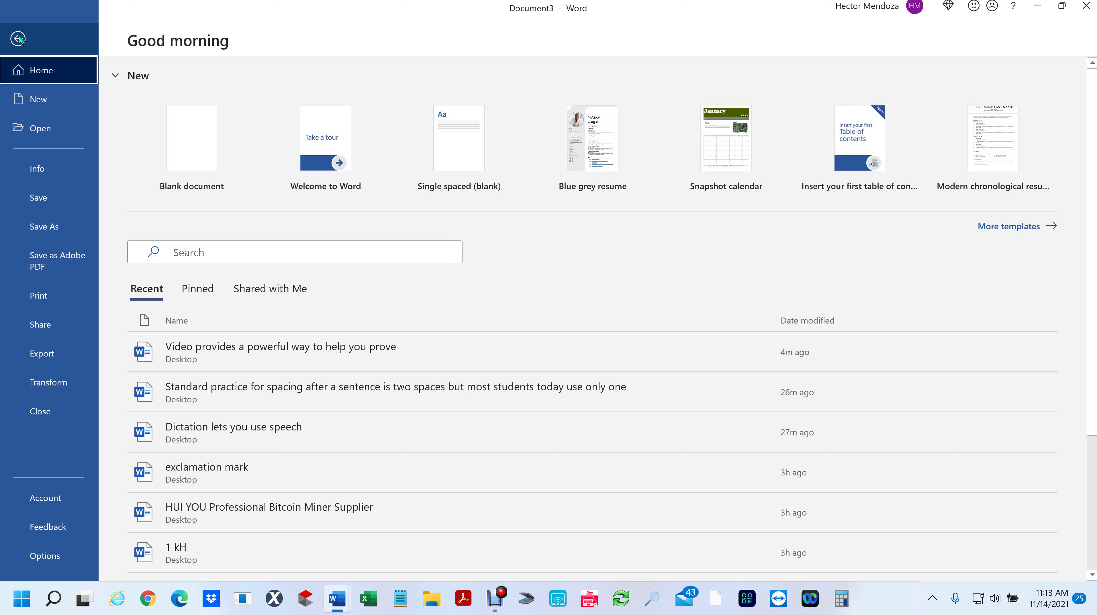
{"action": "left_click", "coordinate": [24, 128]}
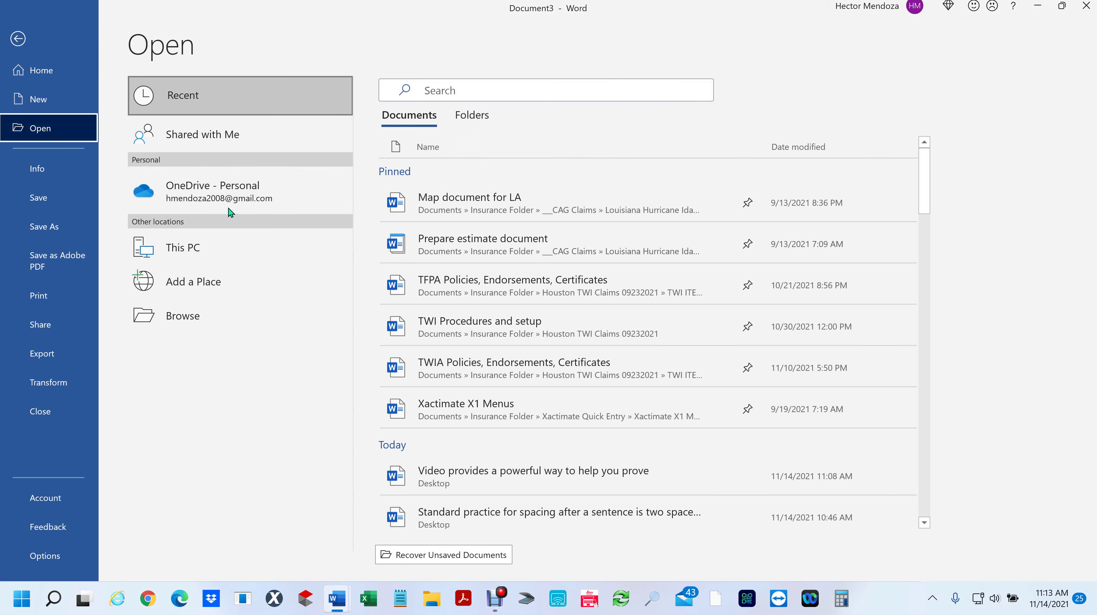
{"action": "left_click", "coordinate": [181, 315]}
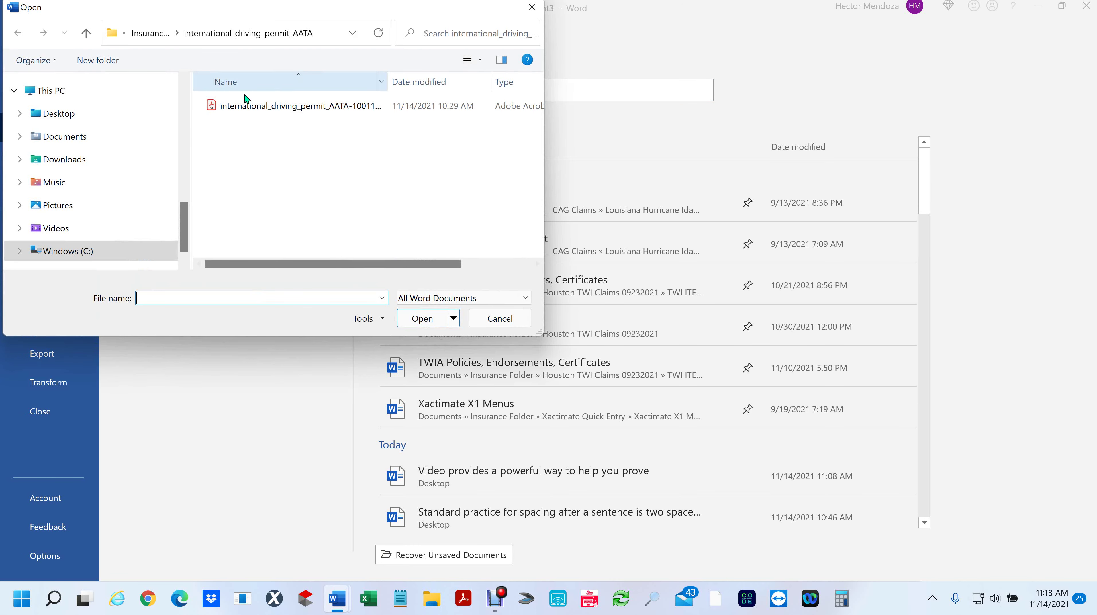
{"action": "left_click_drag", "start_coordinate": [183, 210], "coordinate": [178, 88]}
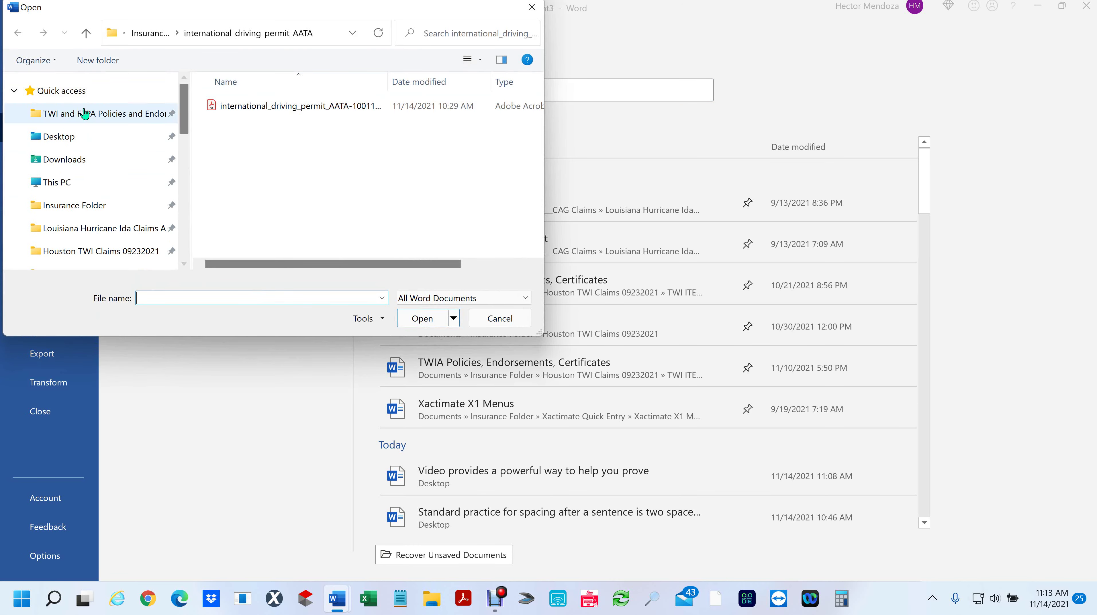
{"action": "left_click", "coordinate": [77, 206]}
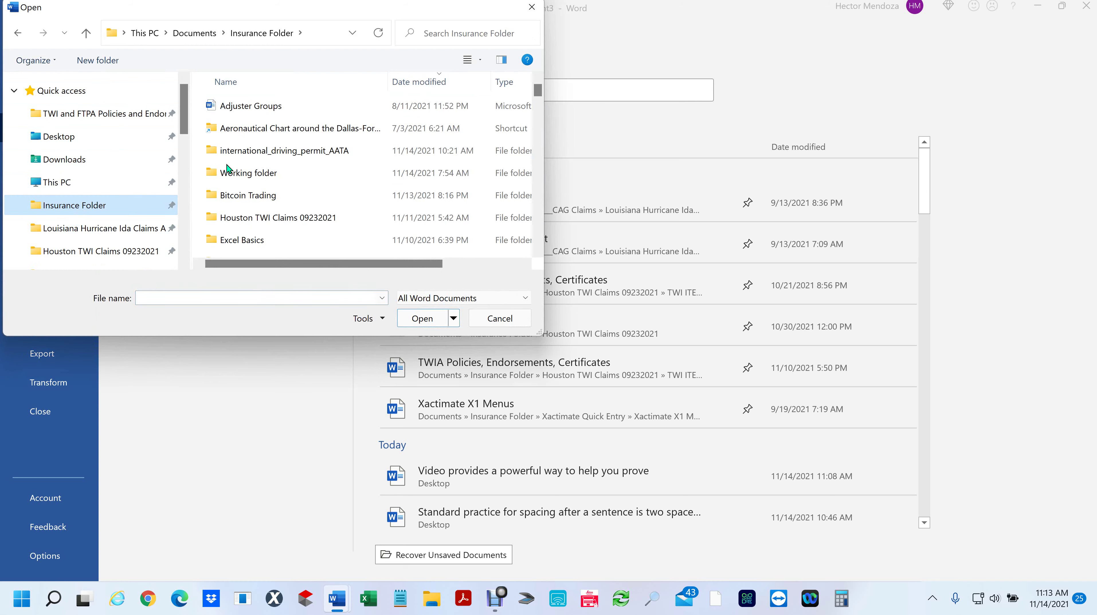
{"action": "left_click", "coordinate": [251, 104]}
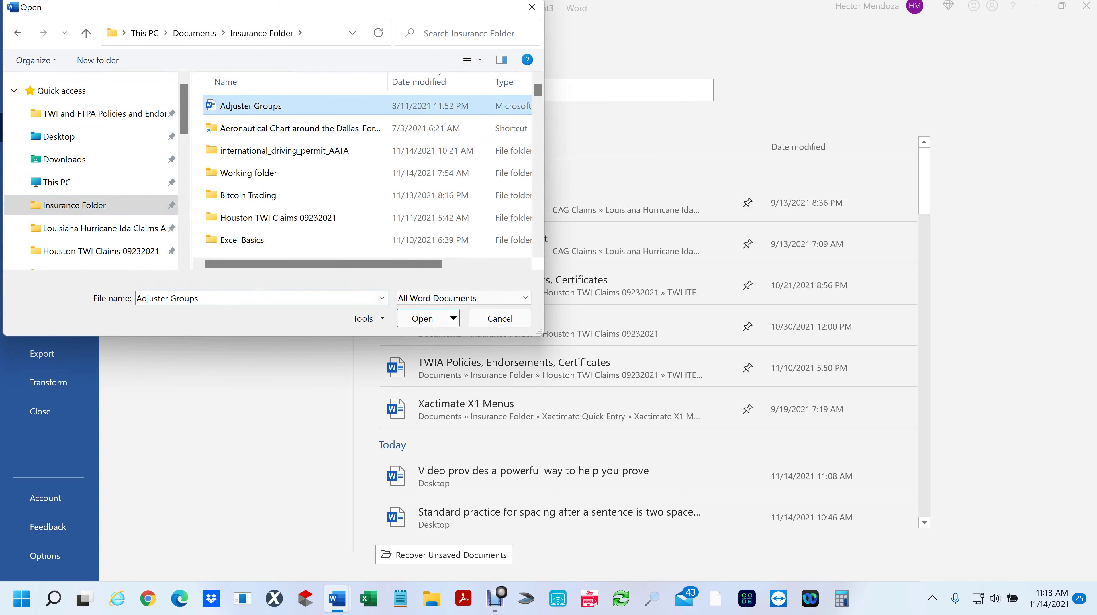
{"action": "left_click", "coordinate": [431, 319]}
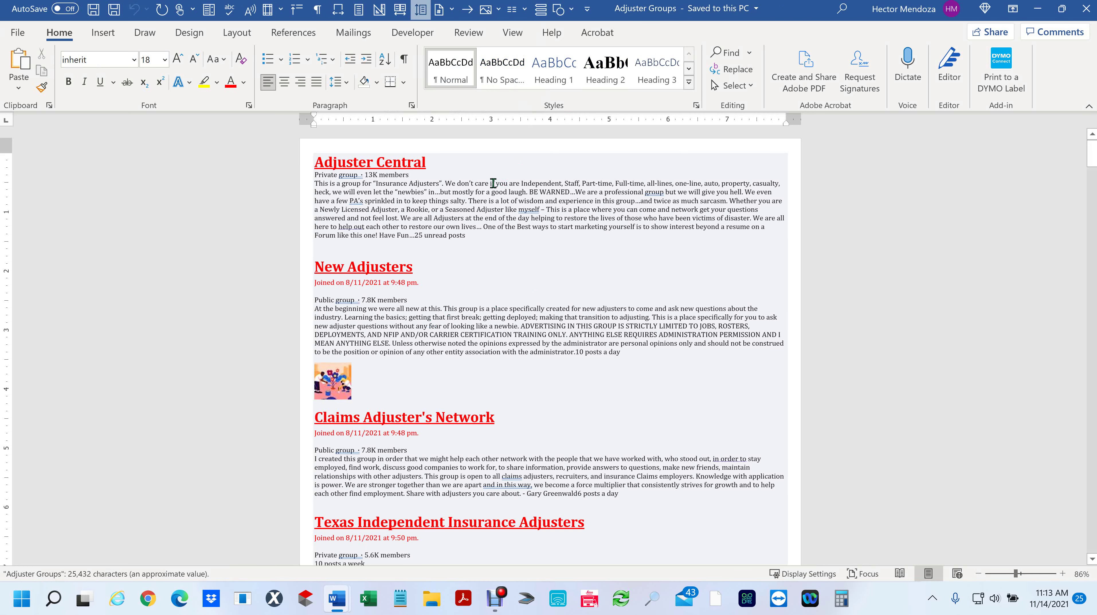
Scroll the Recent documents list, return to Adjuster Groups, then reopen the File start page
{"action": "left_click", "coordinate": [17, 33]}
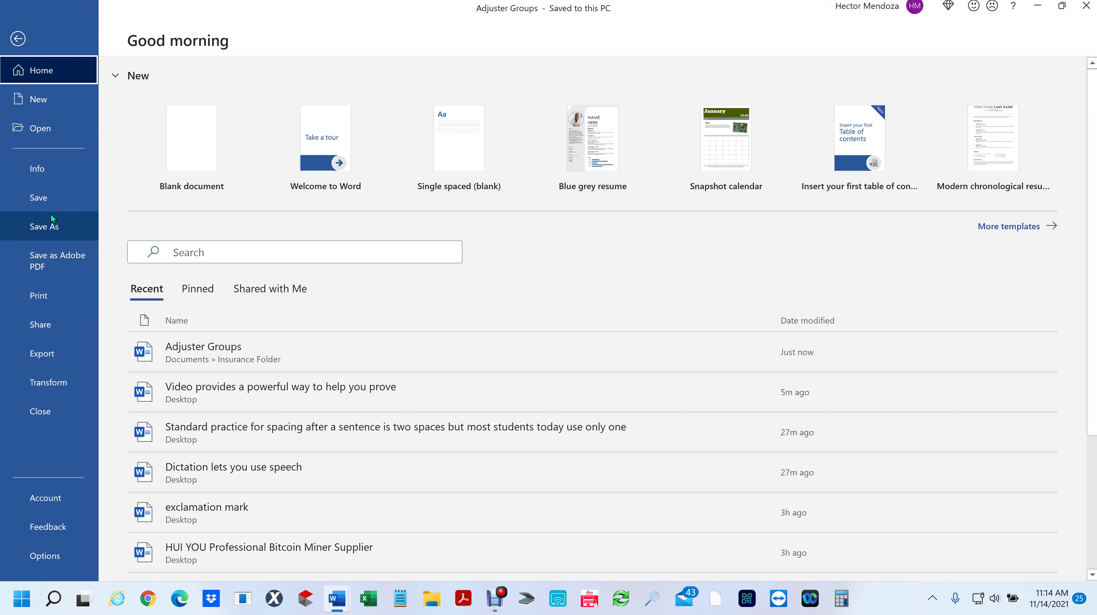
{"action": "left_click", "coordinate": [66, 136]}
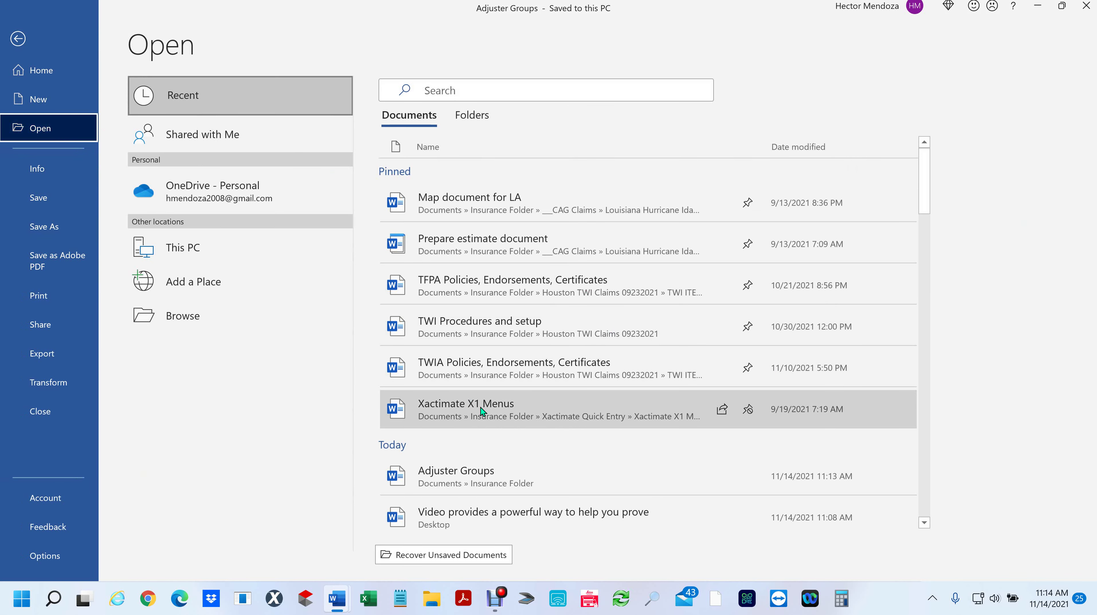
{"action": "scroll", "coordinate": [481, 407], "scroll_direction": "down", "scroll_amount": 3}
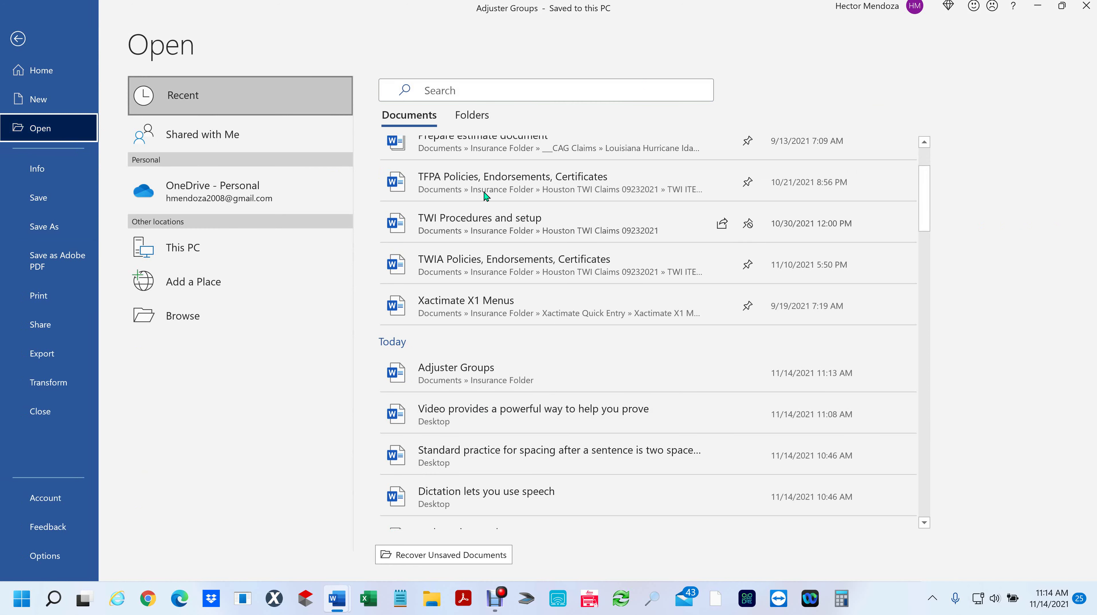
{"action": "scroll", "coordinate": [748, 278], "scroll_direction": "down", "scroll_amount": 3}
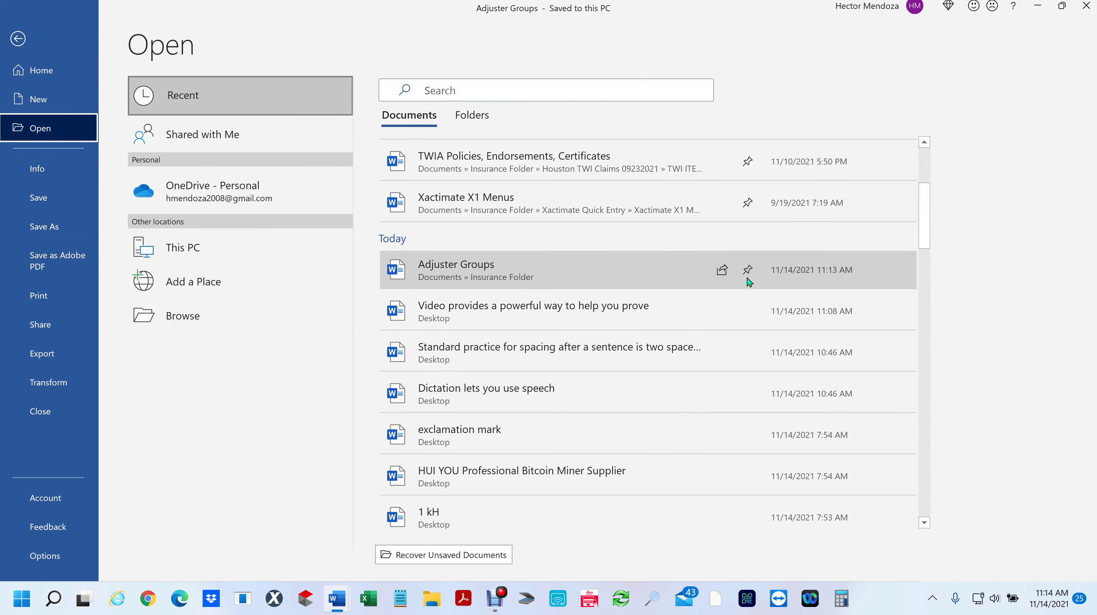
{"action": "left_click", "coordinate": [18, 39]}
{"action": "left_click", "coordinate": [18, 34]}
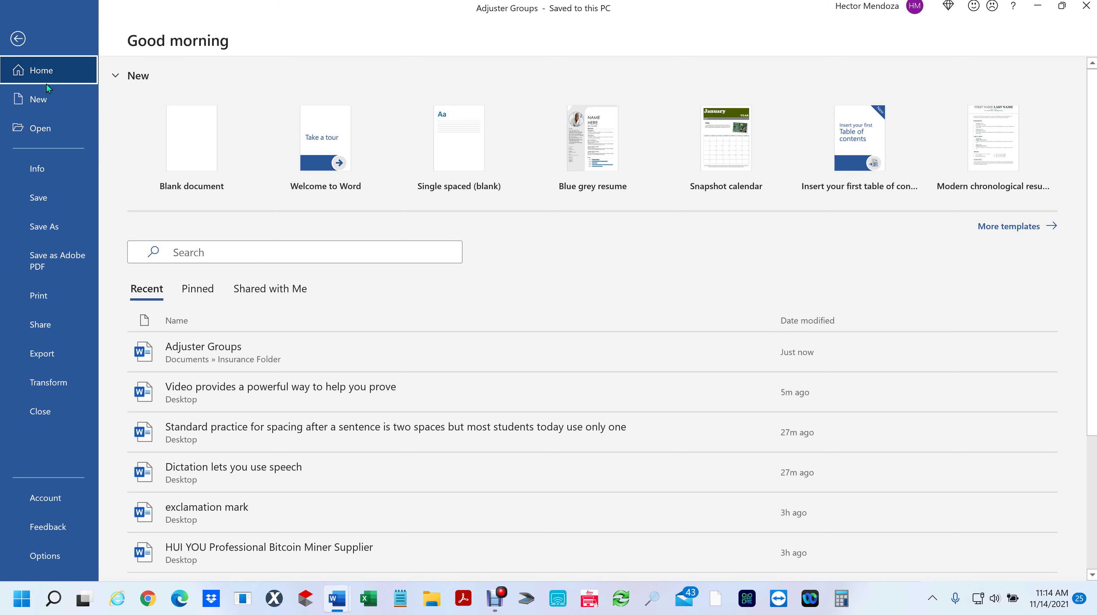
Check Adjuster Groups' Info details (10 pages, 4127 words), then save the document
{"action": "left_click", "coordinate": [49, 174]}
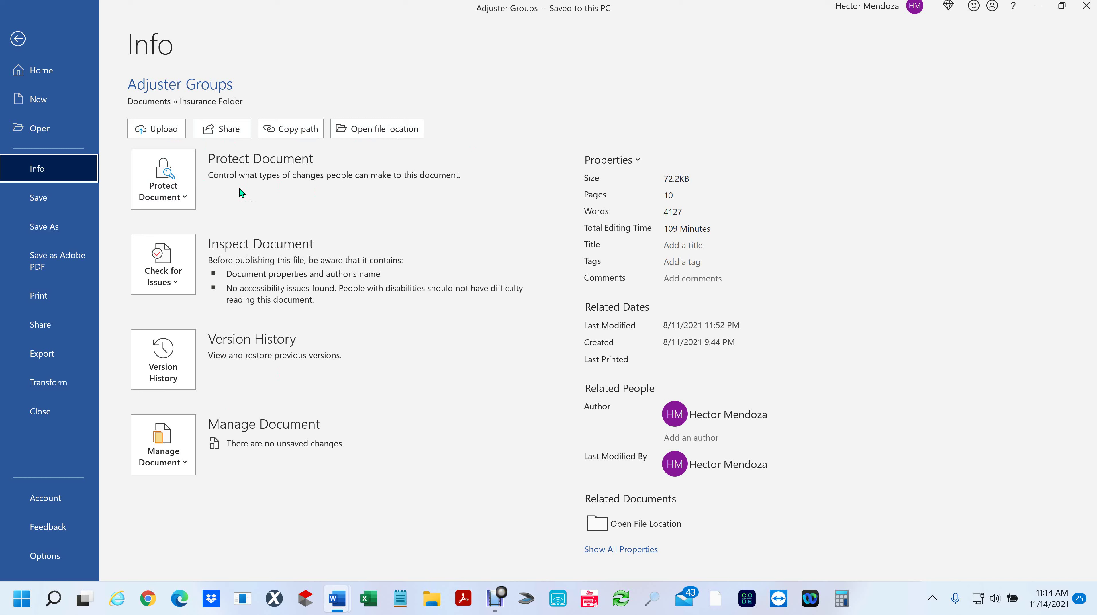
{"action": "left_click", "coordinate": [47, 198]}
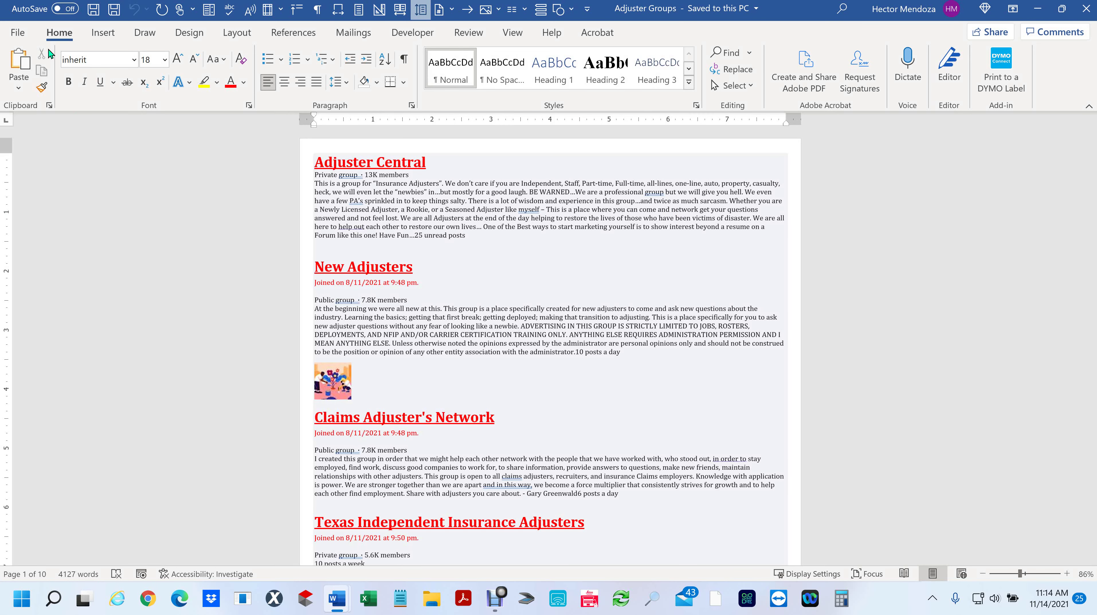
Export Adjuster Groups as Adjuster Groups.pdf to the Desktop via Adobe PDFMaker
{"action": "left_click", "coordinate": [18, 32]}
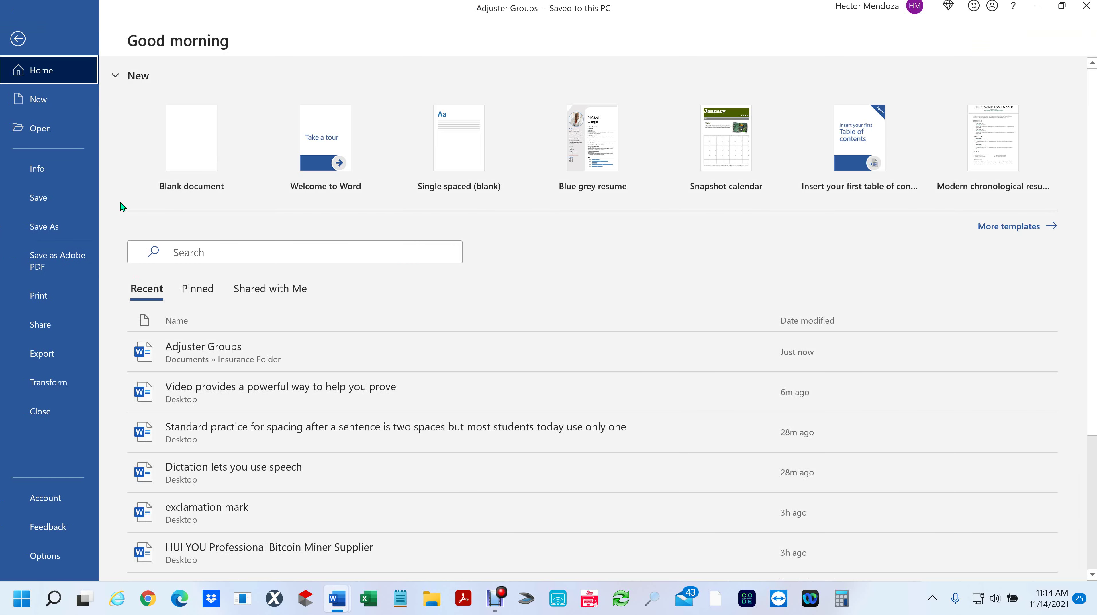
{"action": "left_click", "coordinate": [55, 262]}
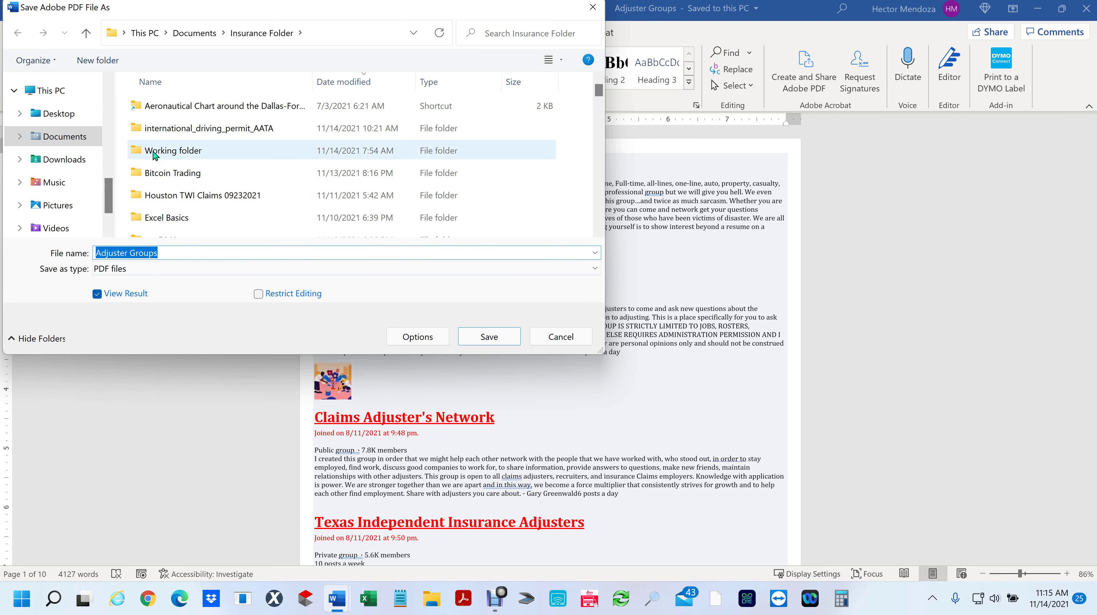
{"action": "double_click", "coordinate": [137, 152]}
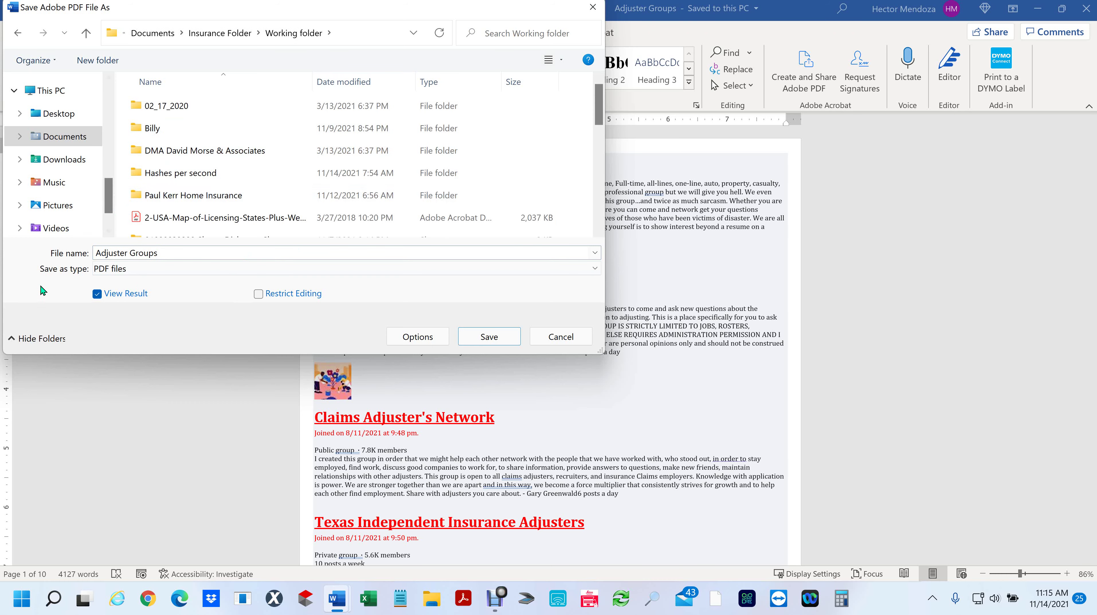
{"action": "left_click", "coordinate": [69, 115]}
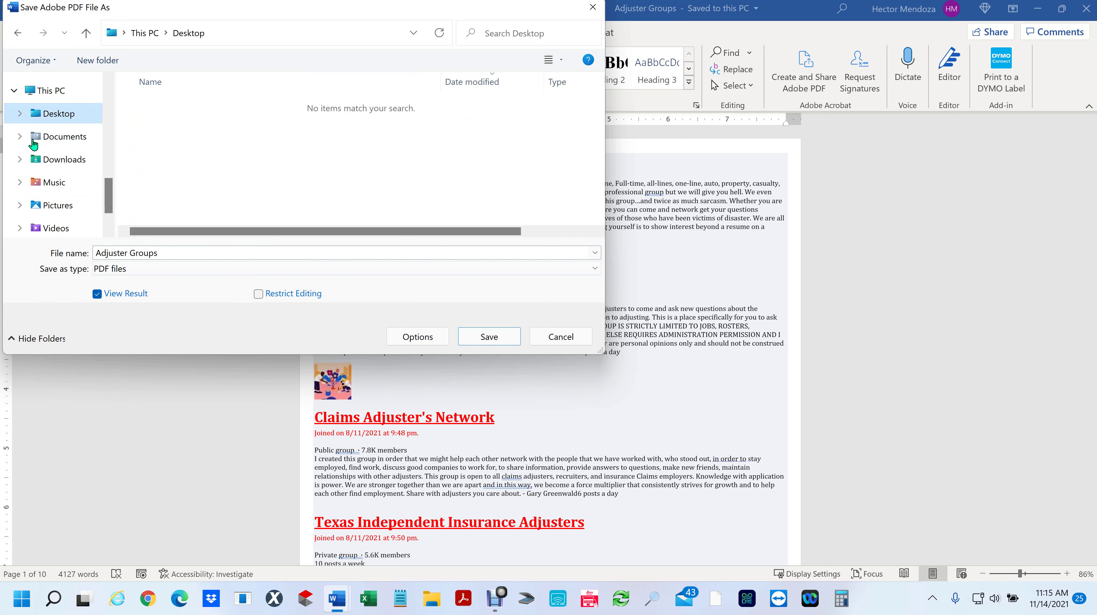
{"action": "left_click", "coordinate": [493, 339]}
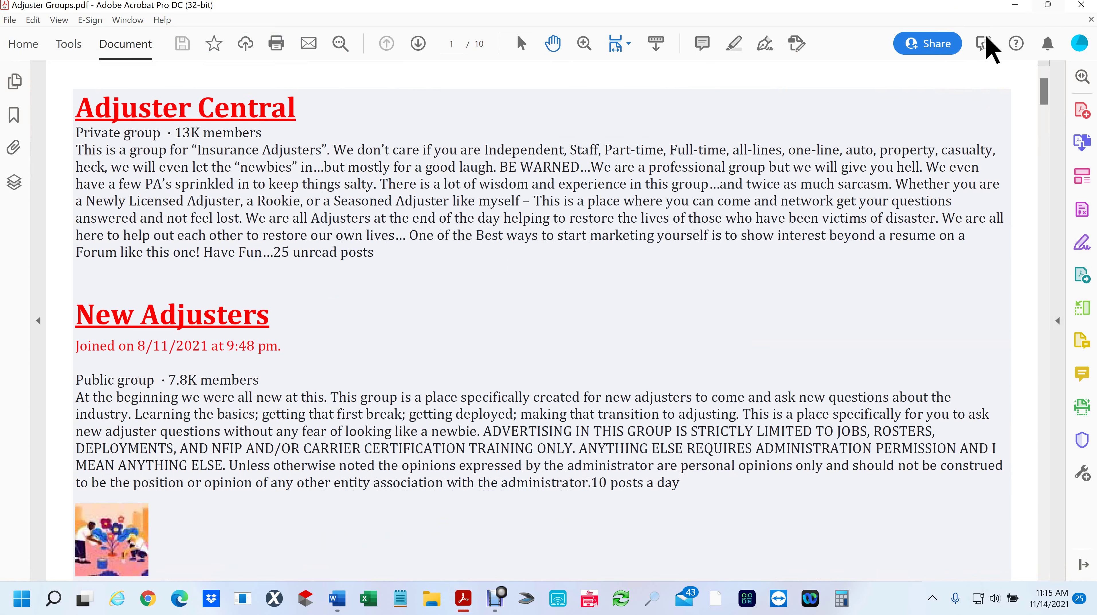
Close Adjuster Groups.pdf in Acrobat to return to Word's Document3
{"action": "left_click", "coordinate": [1081, 5]}
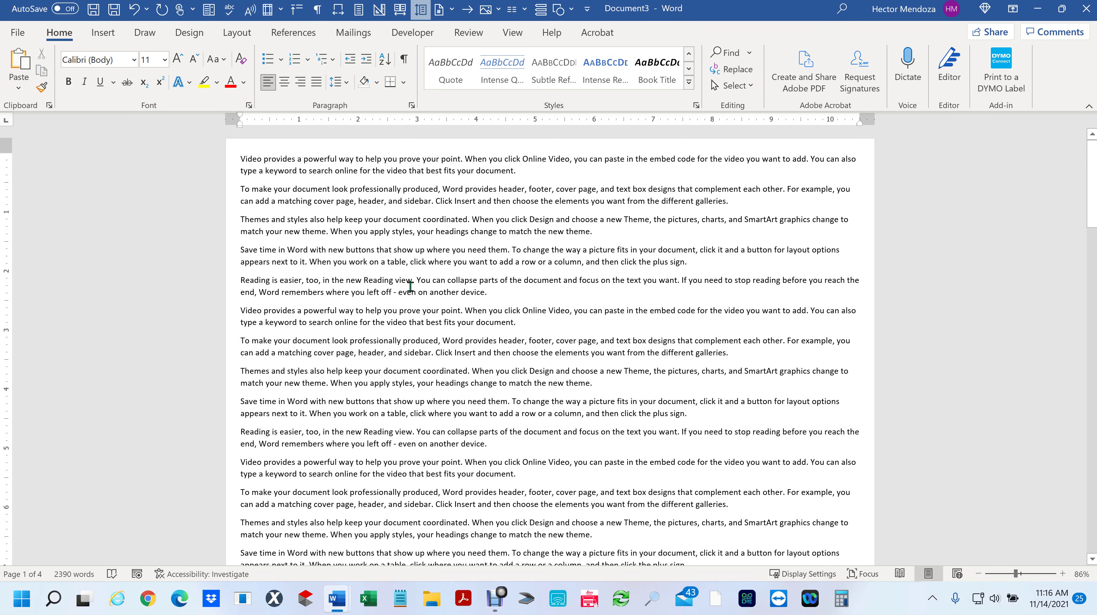
Show Document3's print settings and browse the printer list, keeping the HP Color LaserJet
{"action": "key", "text": "ctrl+p"}
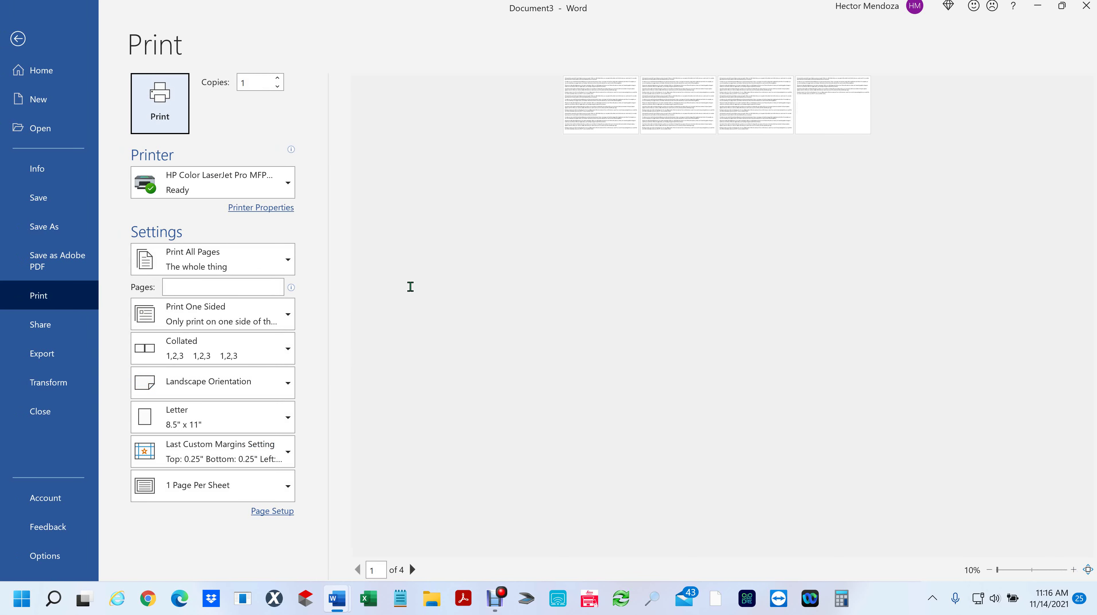
{"action": "left_click", "coordinate": [249, 185]}
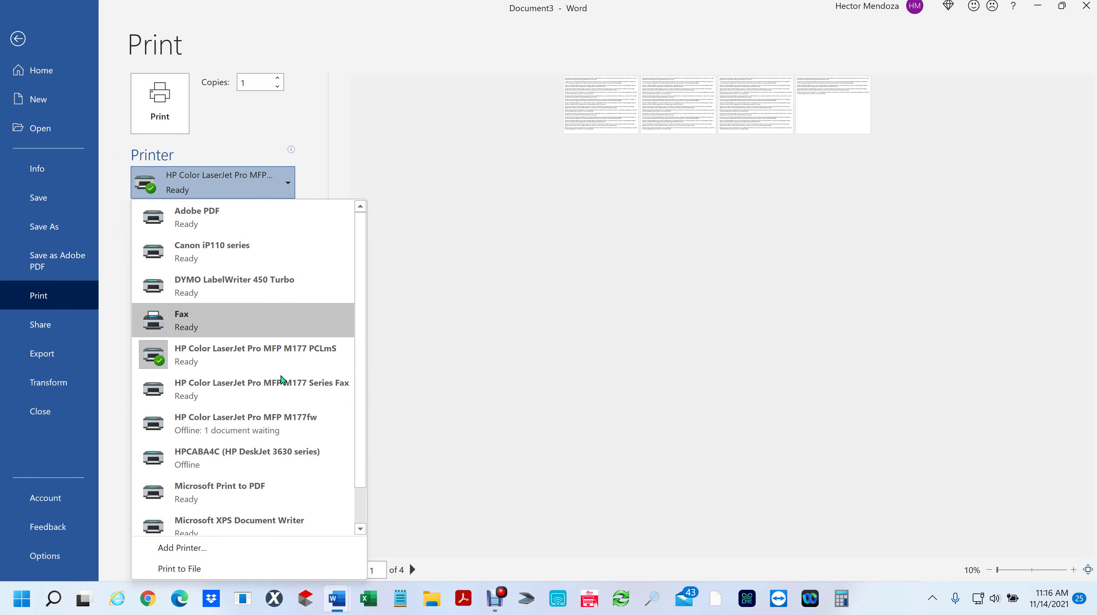
{"action": "scroll", "coordinate": [257, 448], "scroll_direction": "down", "scroll_amount": 1}
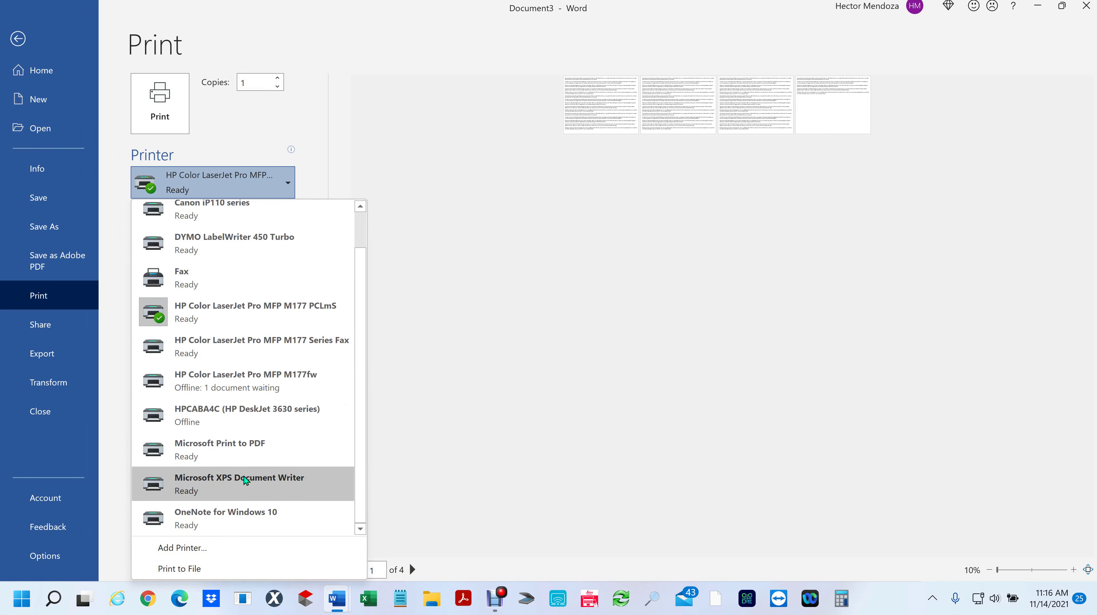
{"action": "scroll", "coordinate": [244, 476], "scroll_direction": "up", "scroll_amount": 1}
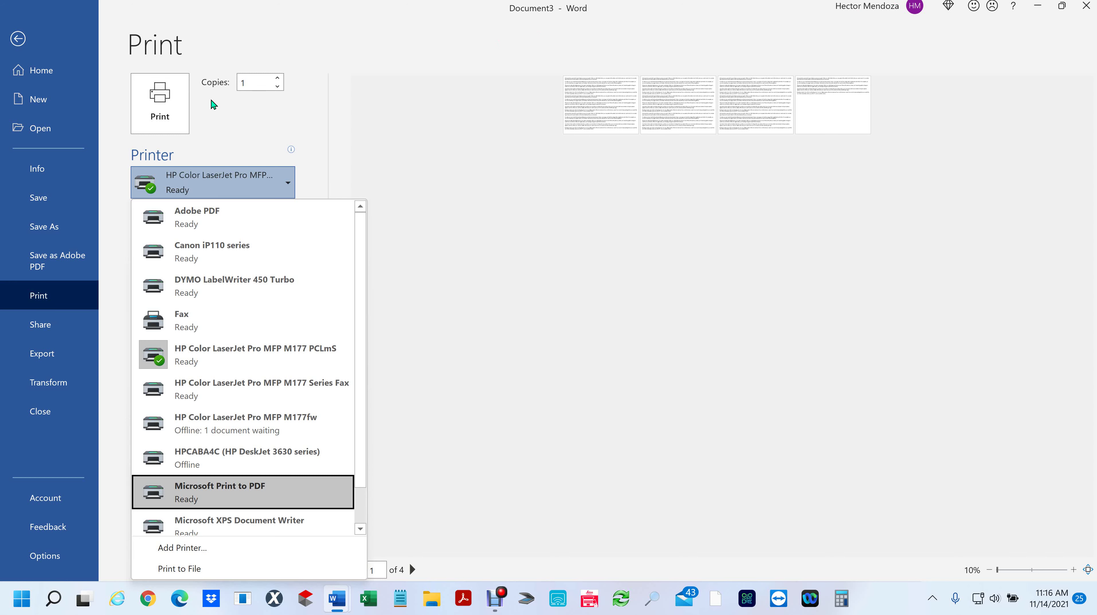
{"action": "left_click", "coordinate": [535, 368]}
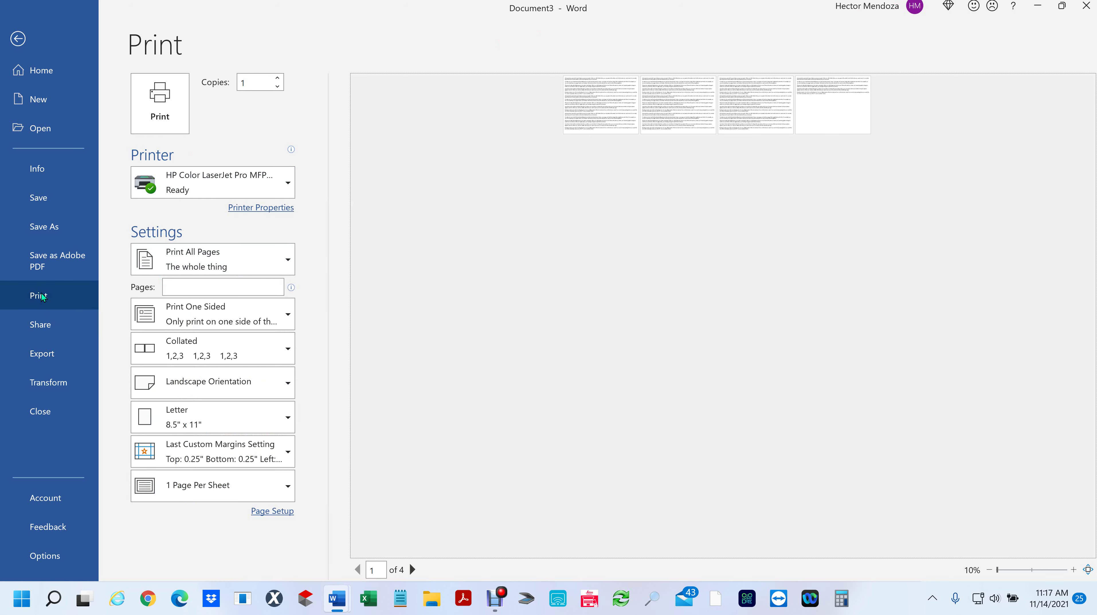
{"action": "left_click", "coordinate": [271, 178]}
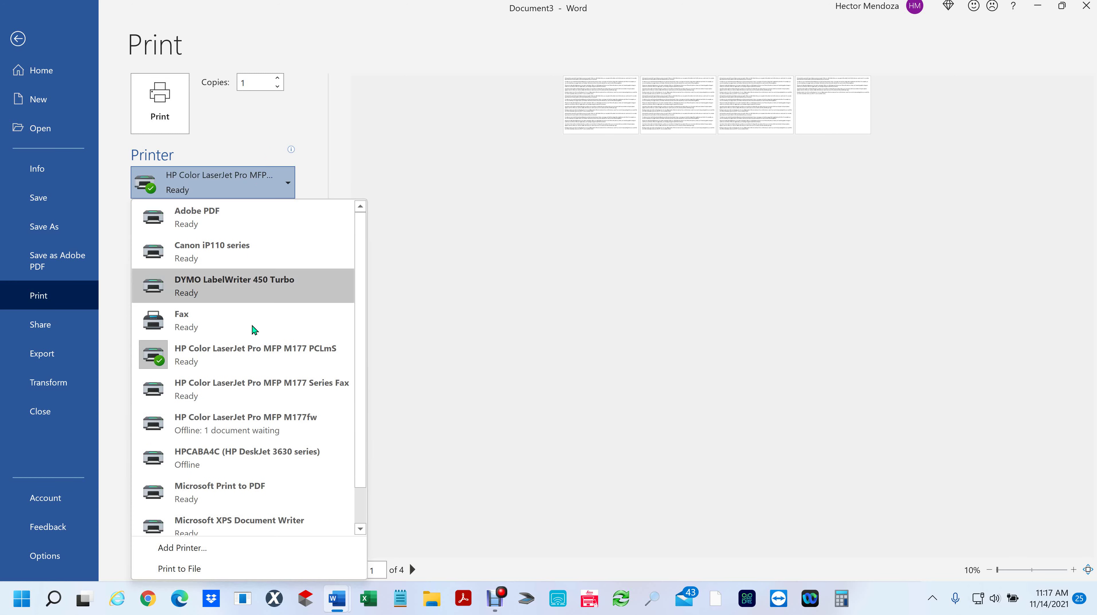
{"action": "left_click", "coordinate": [552, 283]}
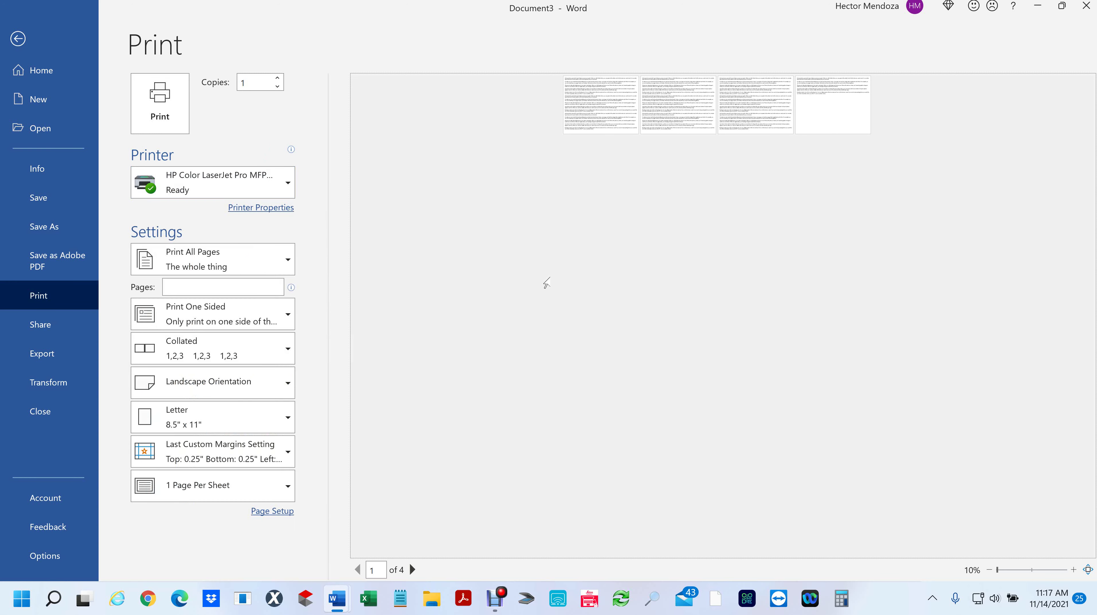
Review the Email sharing options and the Send Adobe PDF for Review details
{"action": "left_click", "coordinate": [40, 324]}
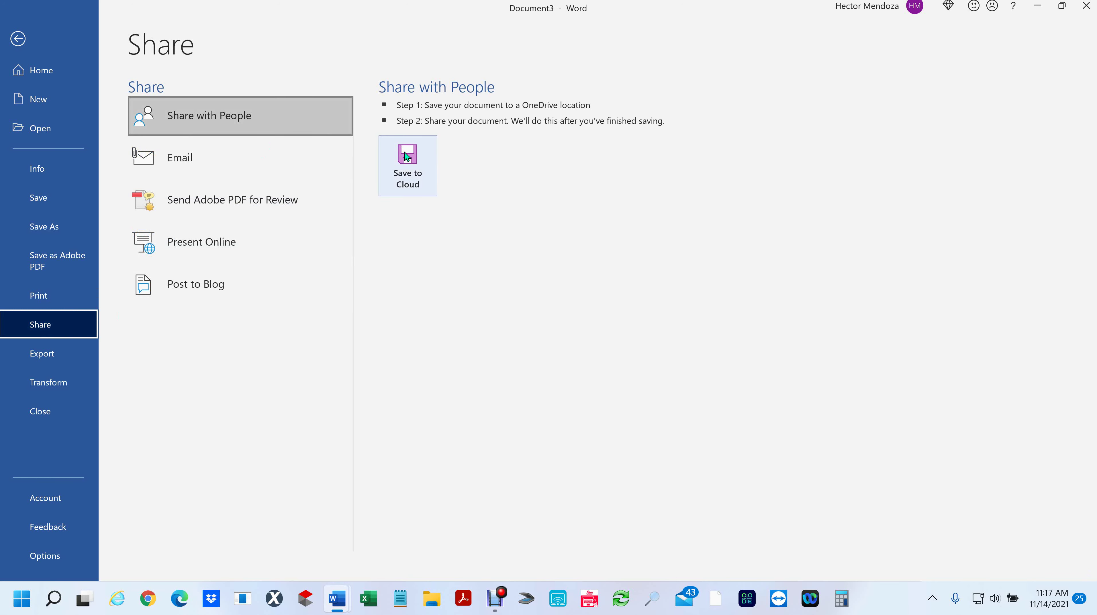
{"action": "left_click", "coordinate": [204, 158]}
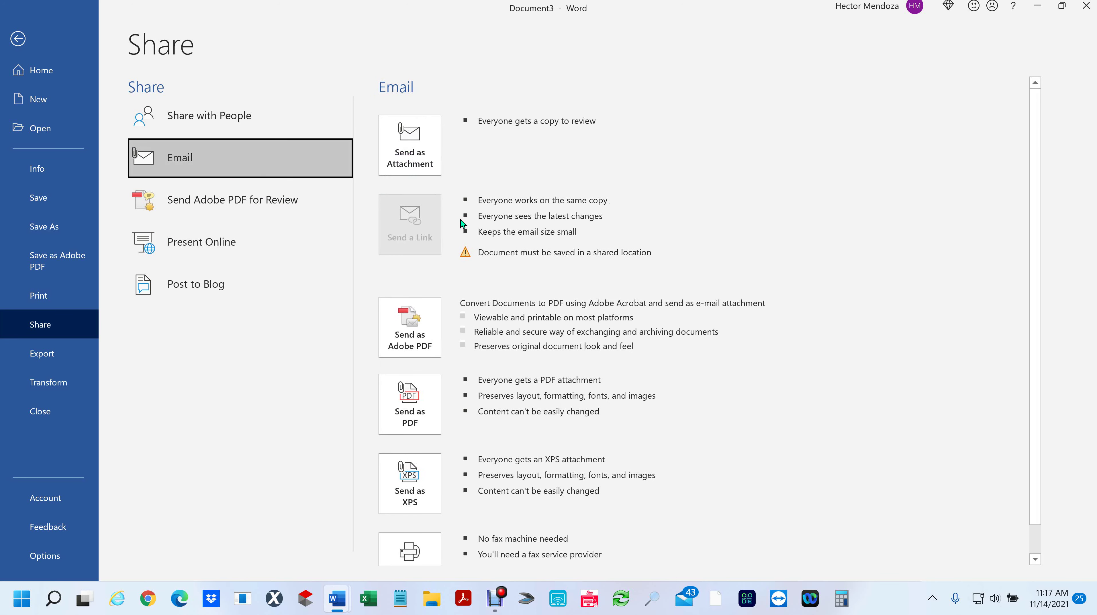
{"action": "scroll", "coordinate": [460, 460], "scroll_direction": "down", "scroll_amount": 1}
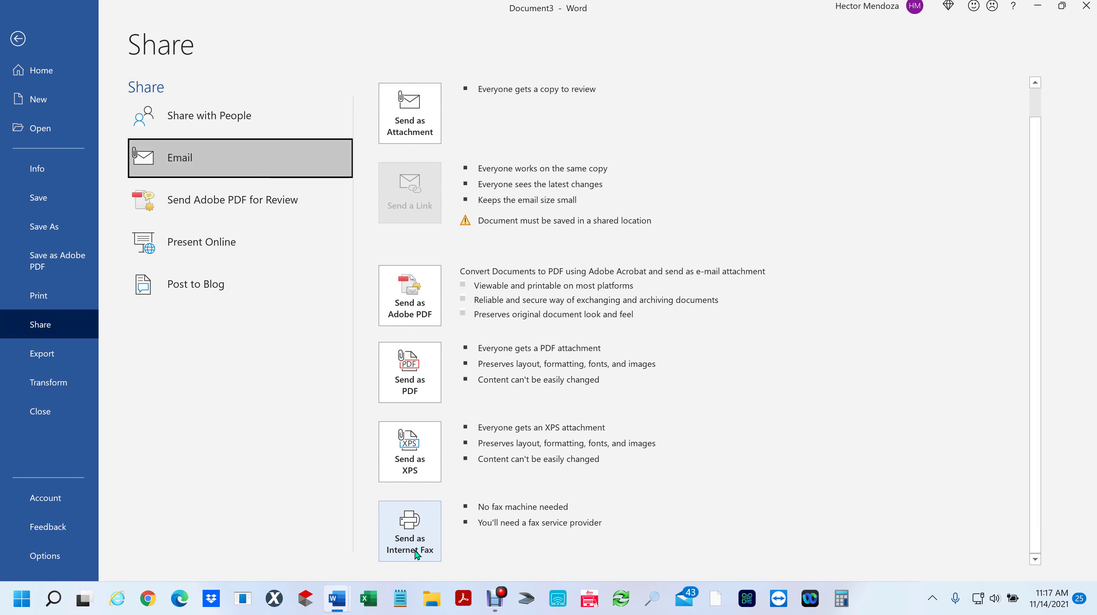
{"action": "left_click", "coordinate": [222, 208]}
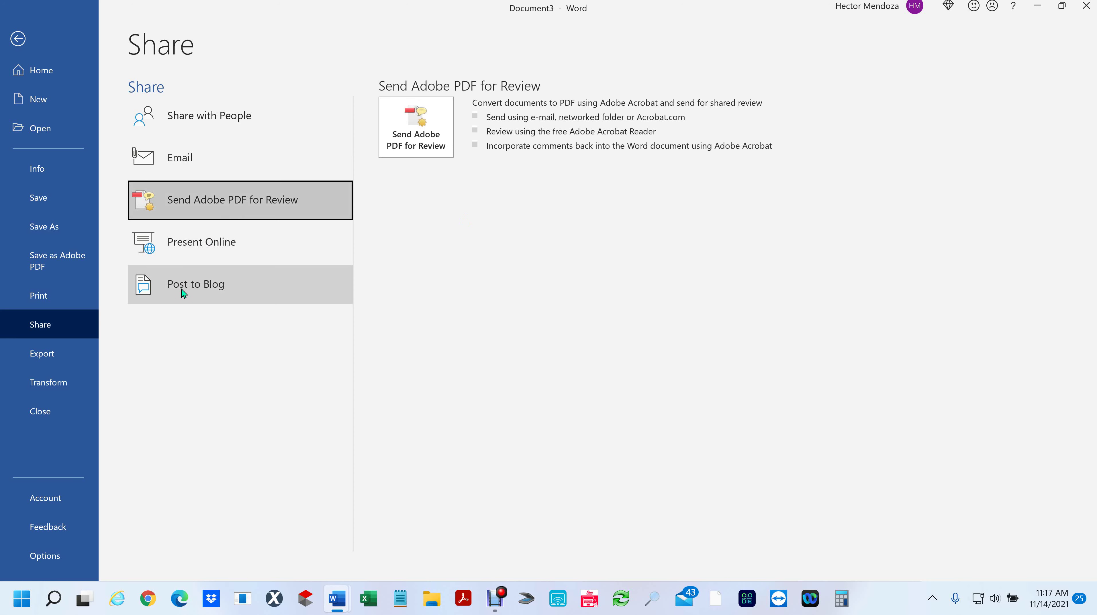
{"action": "left_click", "coordinate": [35, 352]}
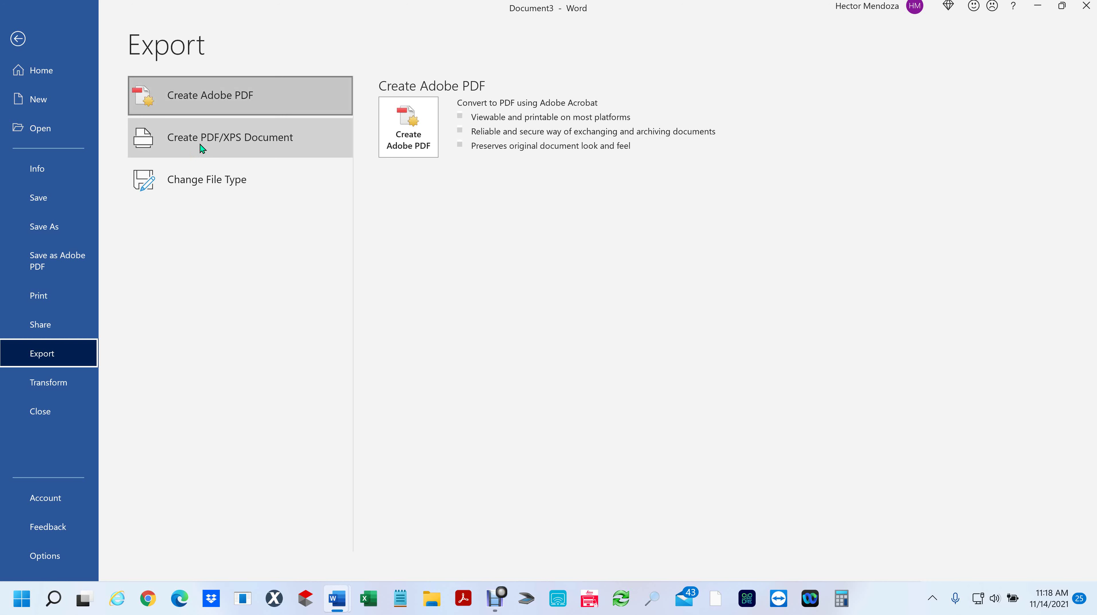
List export file types such as Word 97-2003, OpenDocument Text and Rich Text Format
{"action": "left_click", "coordinate": [205, 185]}
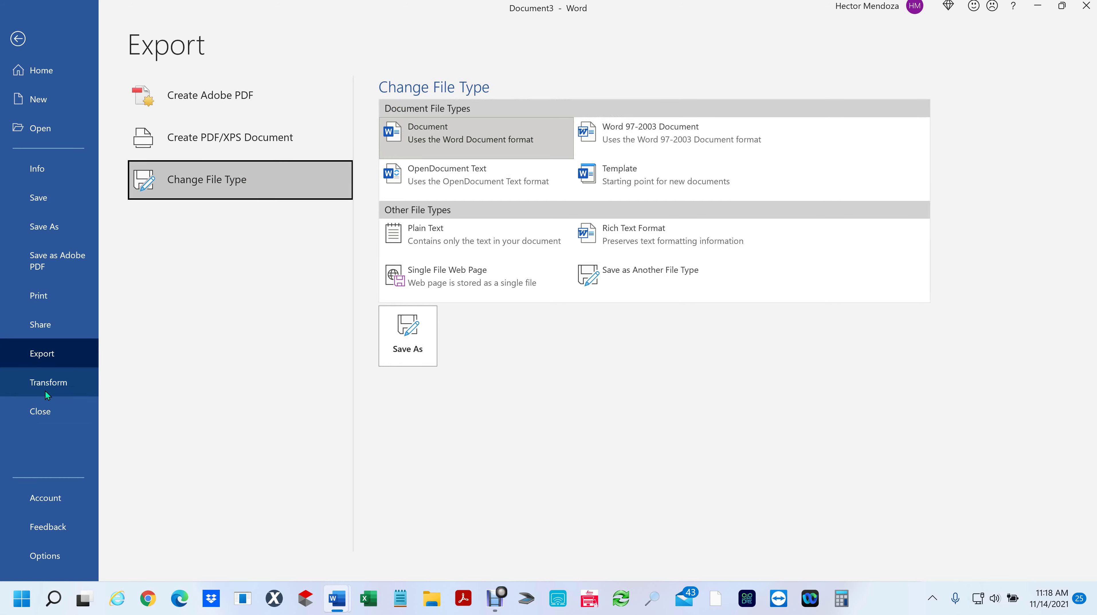
Choose the Structure style from the Transform web page style gallery
{"action": "left_click", "coordinate": [52, 384]}
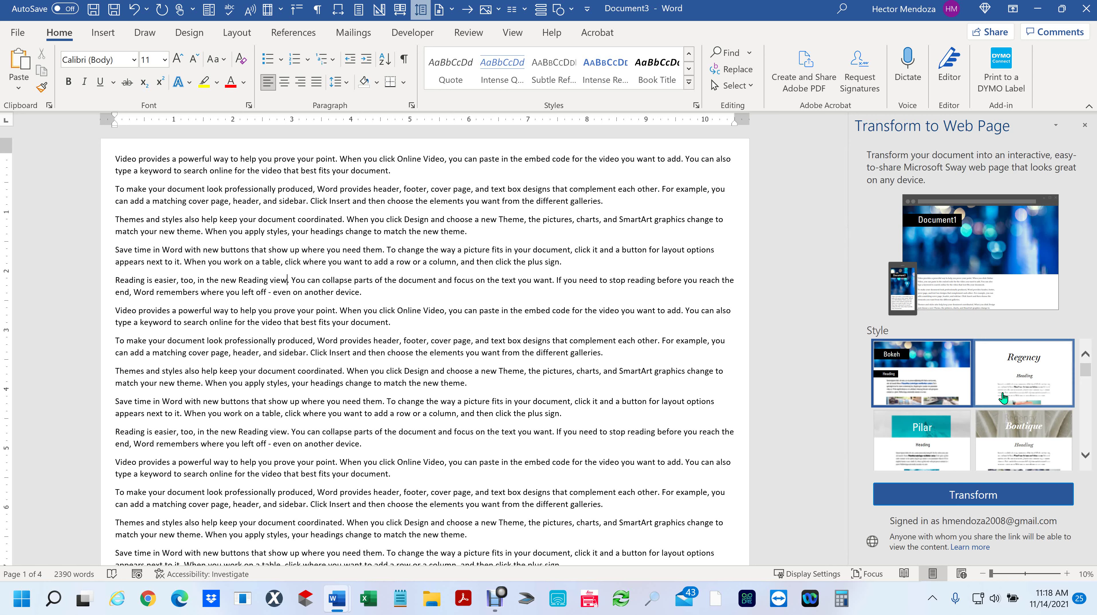
{"action": "scroll", "coordinate": [995, 382], "scroll_direction": "down", "scroll_amount": 1}
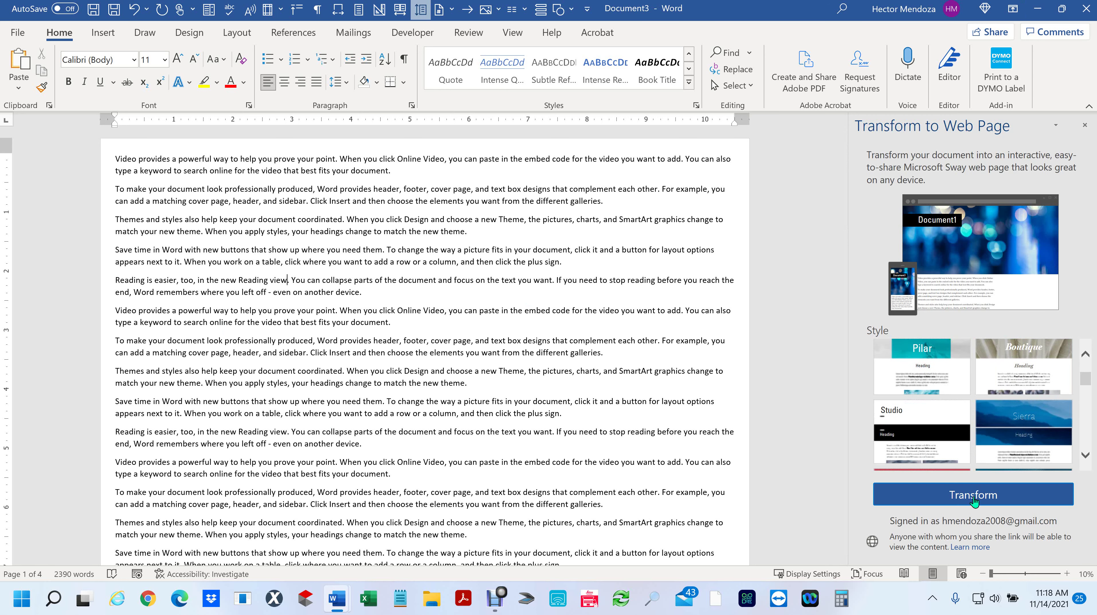
{"action": "left_click", "coordinate": [1085, 456]}
{"action": "left_click", "coordinate": [1085, 456]}
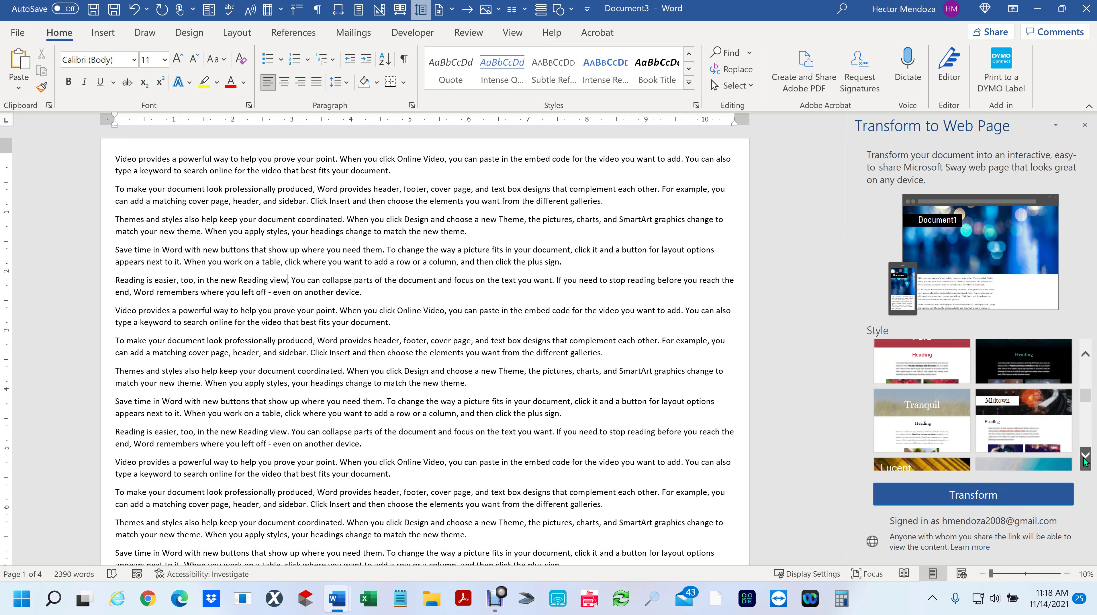
{"action": "left_click", "coordinate": [1085, 456]}
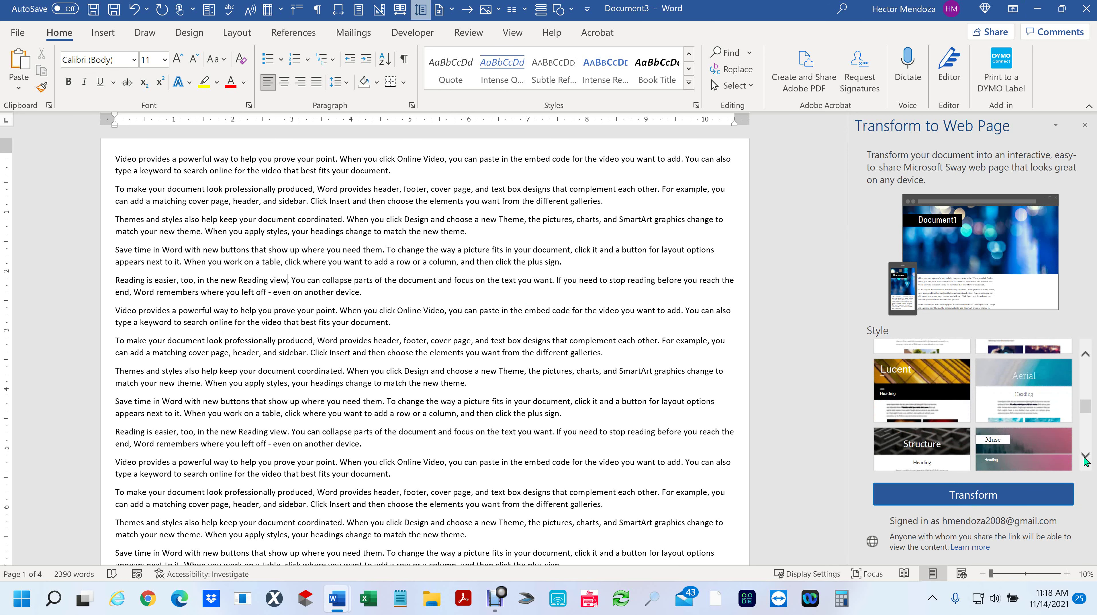
{"action": "left_click", "coordinate": [1085, 457]}
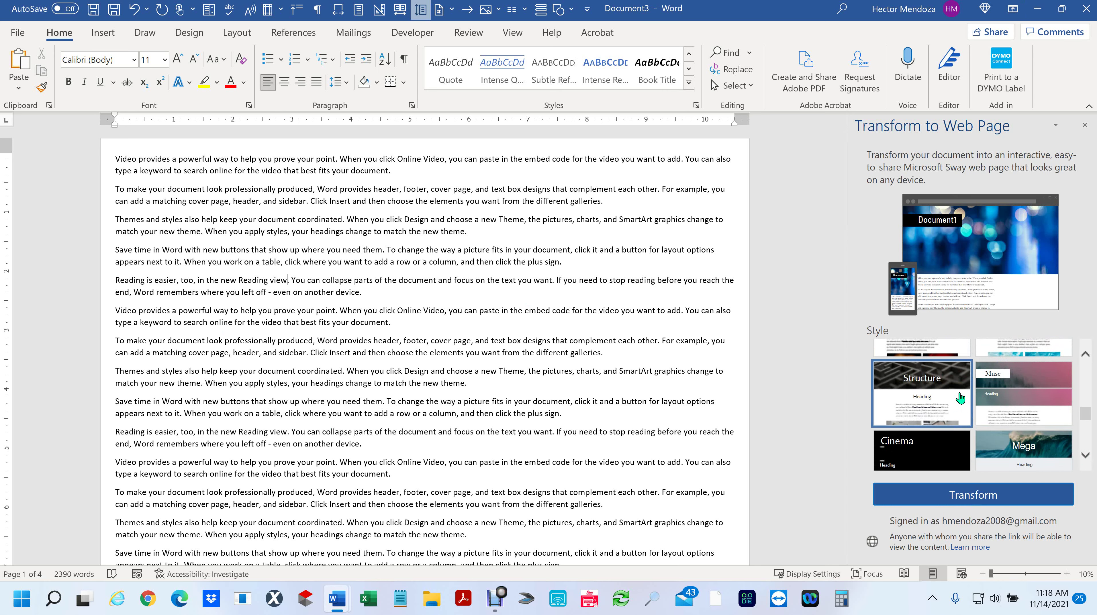
{"action": "left_click", "coordinate": [921, 391]}
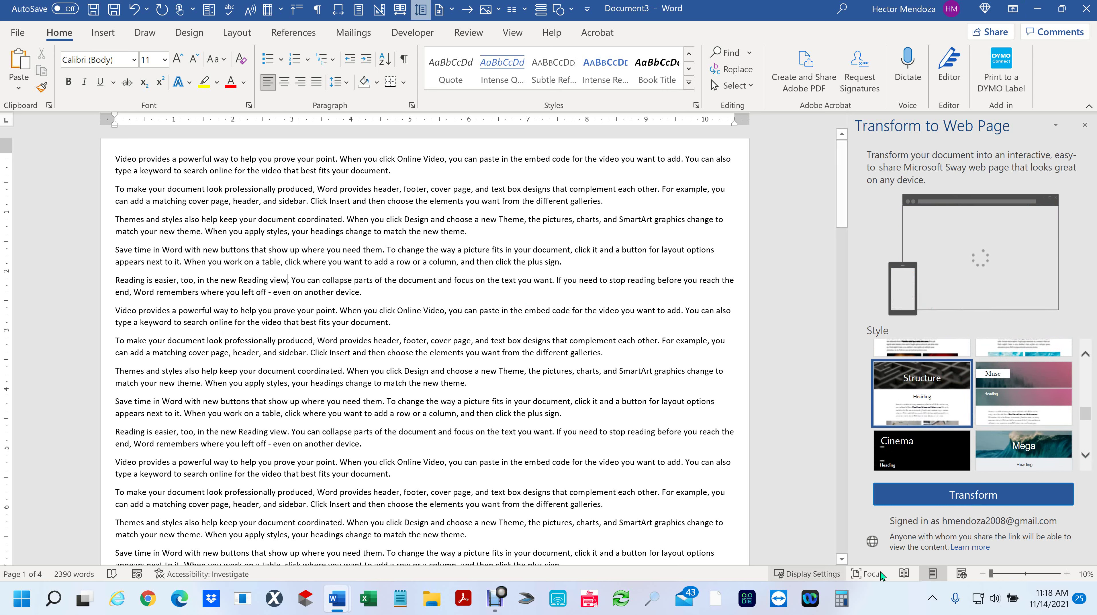
Run the Sway transformation and confirm it under the current account
{"action": "left_click", "coordinate": [958, 497]}
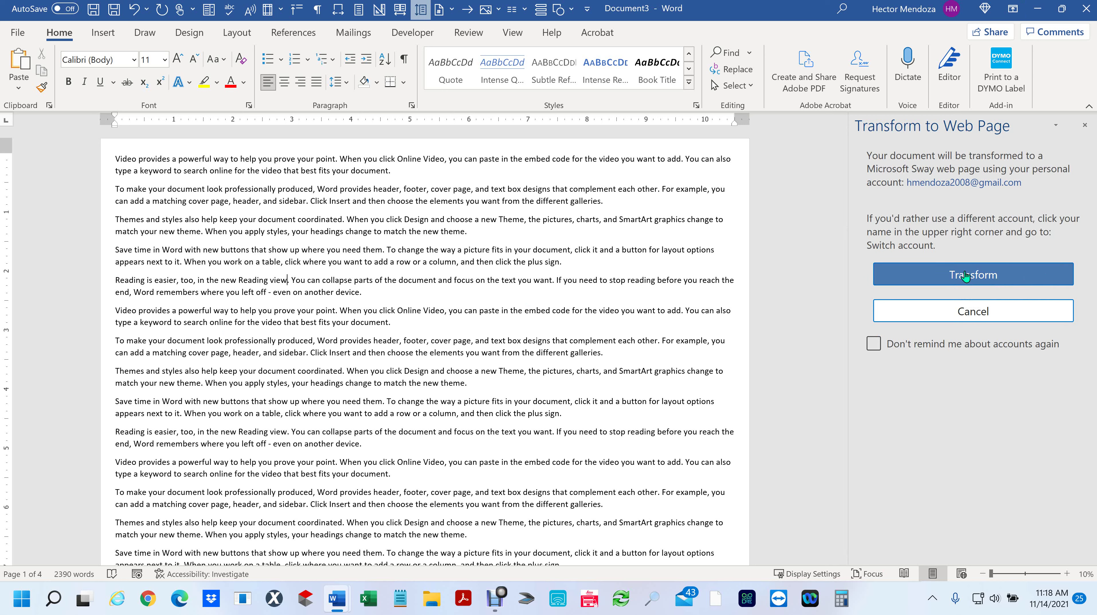
{"action": "left_click", "coordinate": [872, 344]}
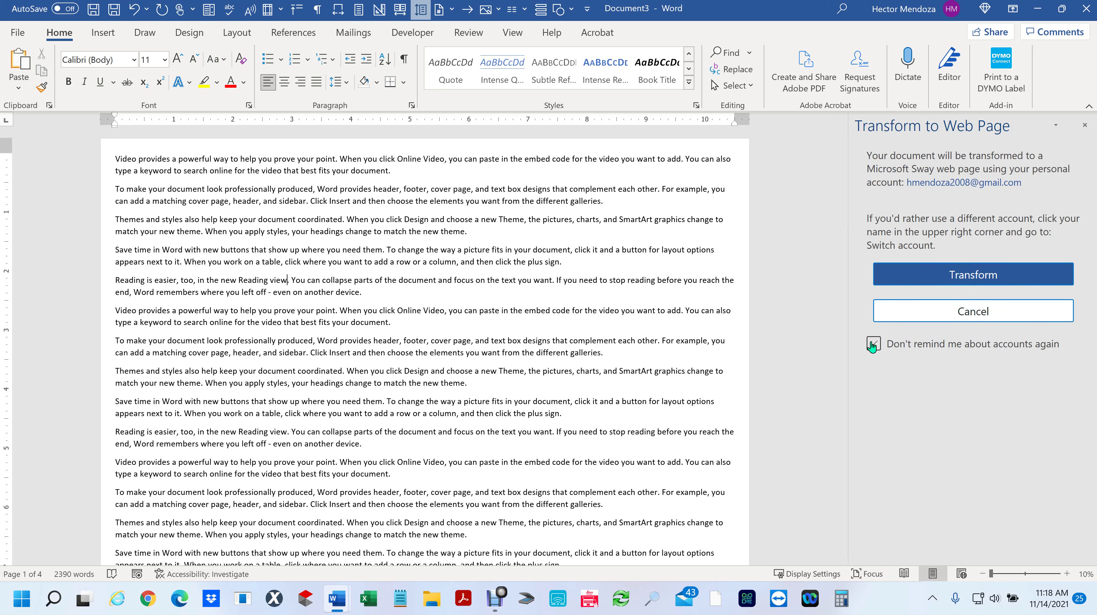
{"action": "left_click", "coordinate": [872, 345]}
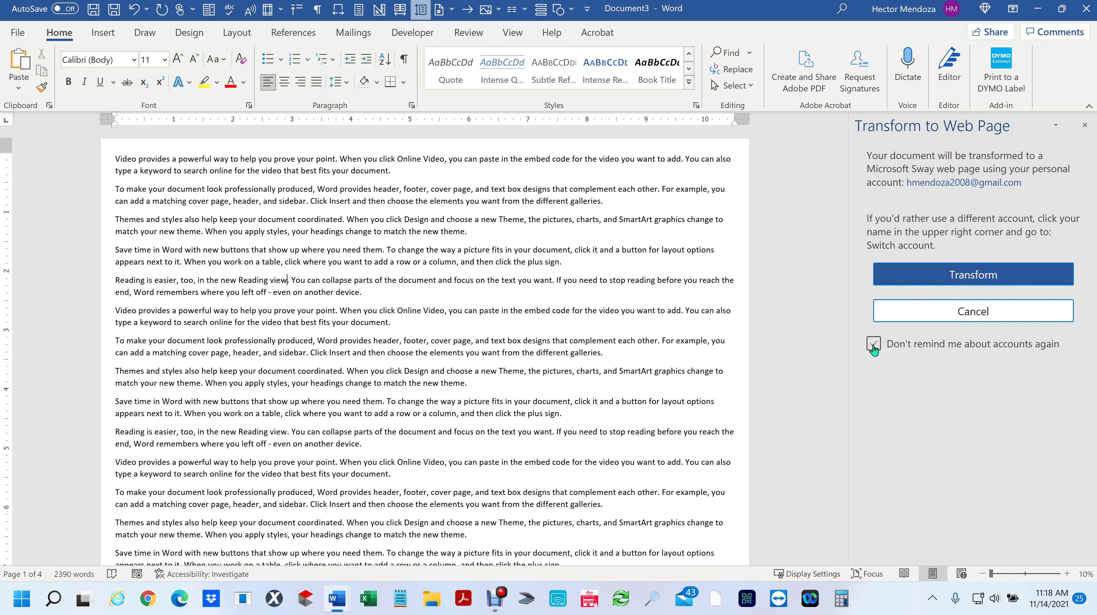
{"action": "left_click", "coordinate": [953, 276]}
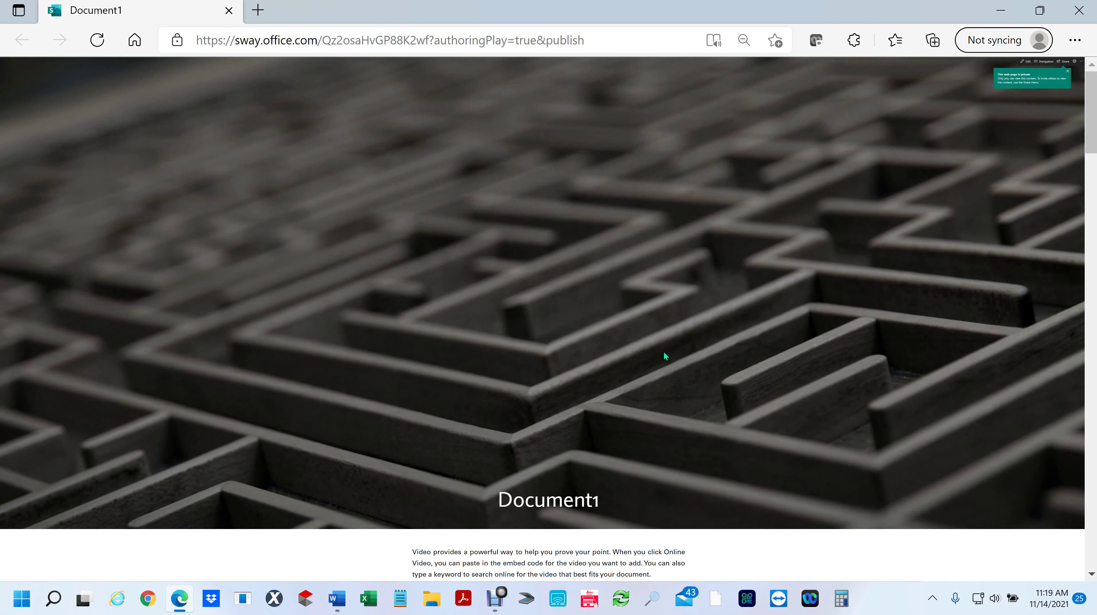
{"action": "scroll", "coordinate": [664, 353], "scroll_direction": "down", "scroll_amount": 15}
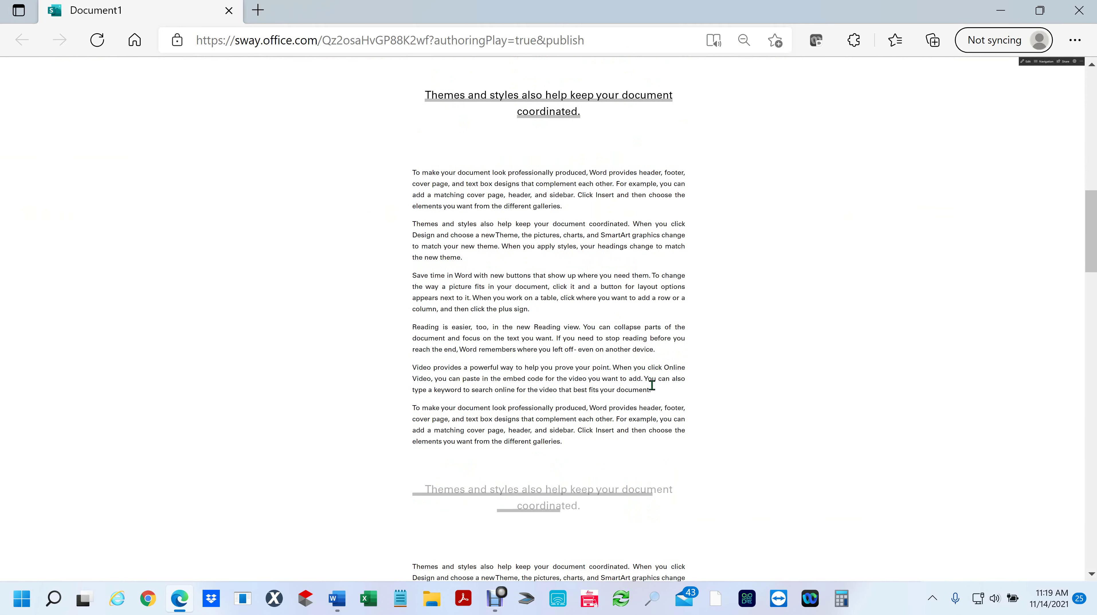
{"action": "scroll", "coordinate": [652, 384], "scroll_direction": "down", "scroll_amount": 5}
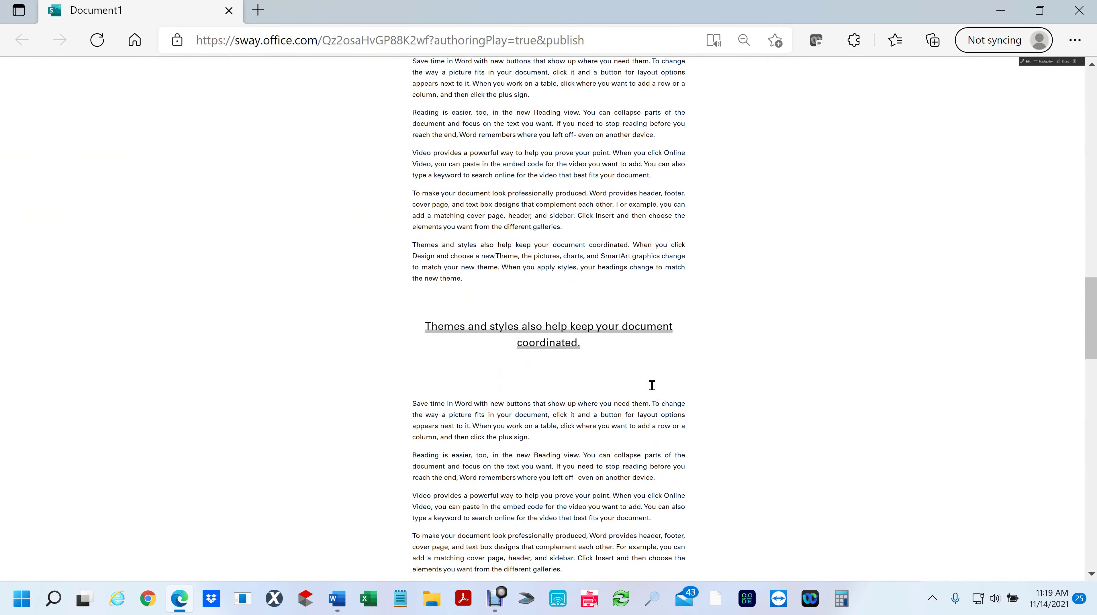
{"action": "scroll", "coordinate": [652, 384], "scroll_direction": "down", "scroll_amount": 15}
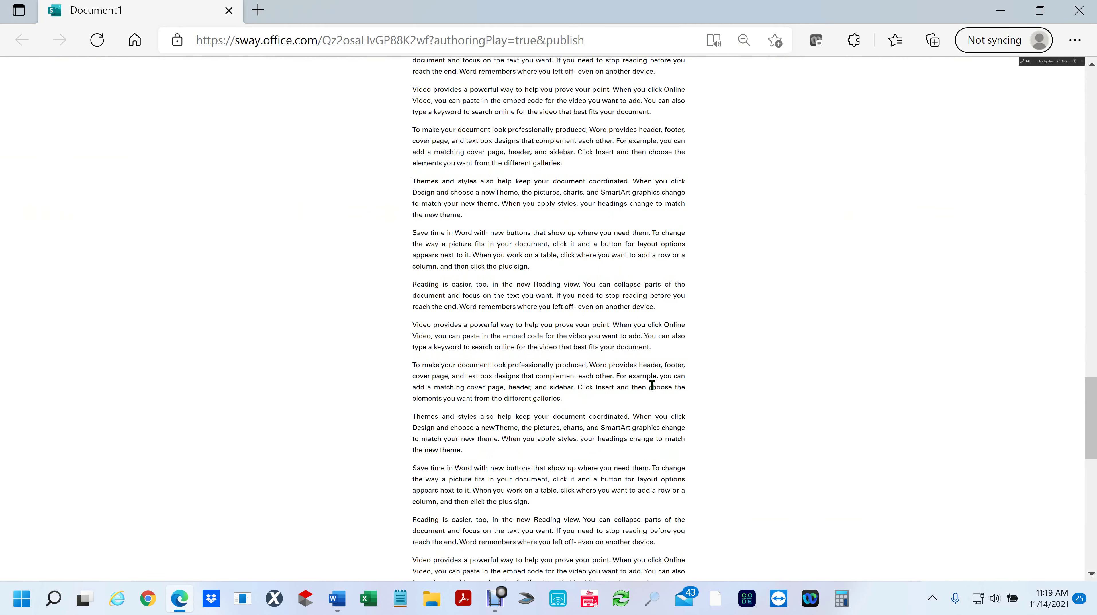
{"action": "scroll", "coordinate": [651, 385], "scroll_direction": "down", "scroll_amount": 15}
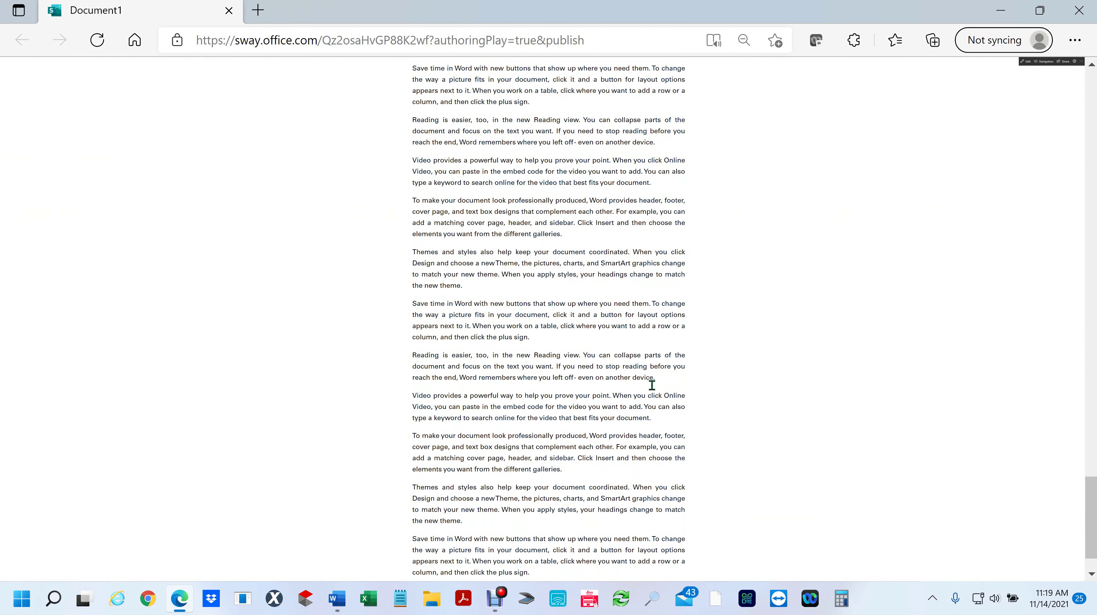
{"action": "scroll", "coordinate": [652, 384], "scroll_direction": "down", "scroll_amount": 2}
{"action": "scroll", "coordinate": [651, 384], "scroll_direction": "up", "scroll_amount": 20}
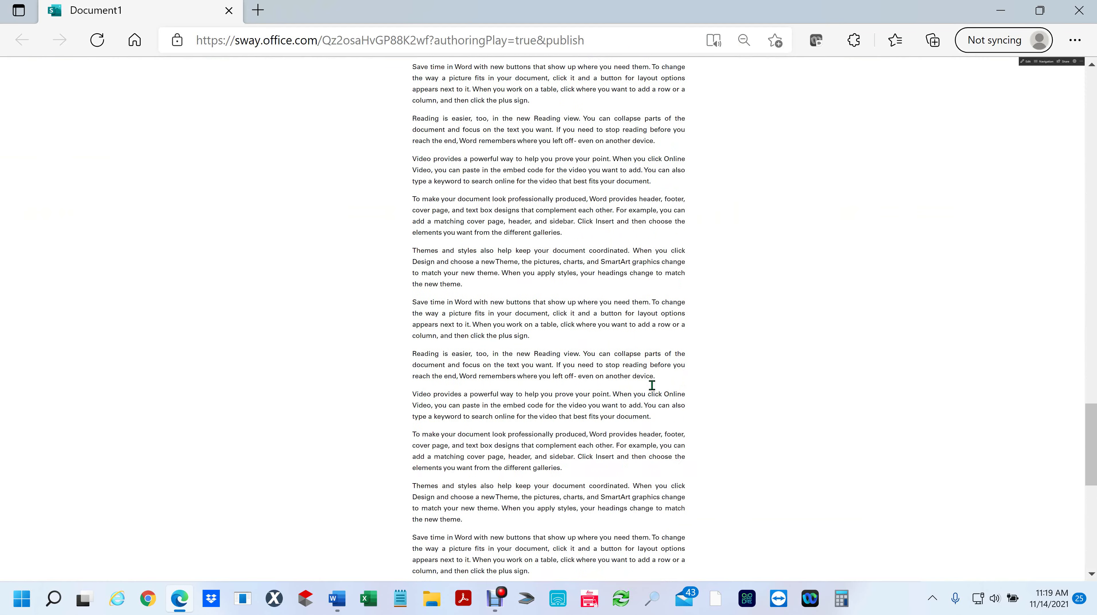
{"action": "scroll", "coordinate": [652, 385], "scroll_direction": "up", "scroll_amount": 10}
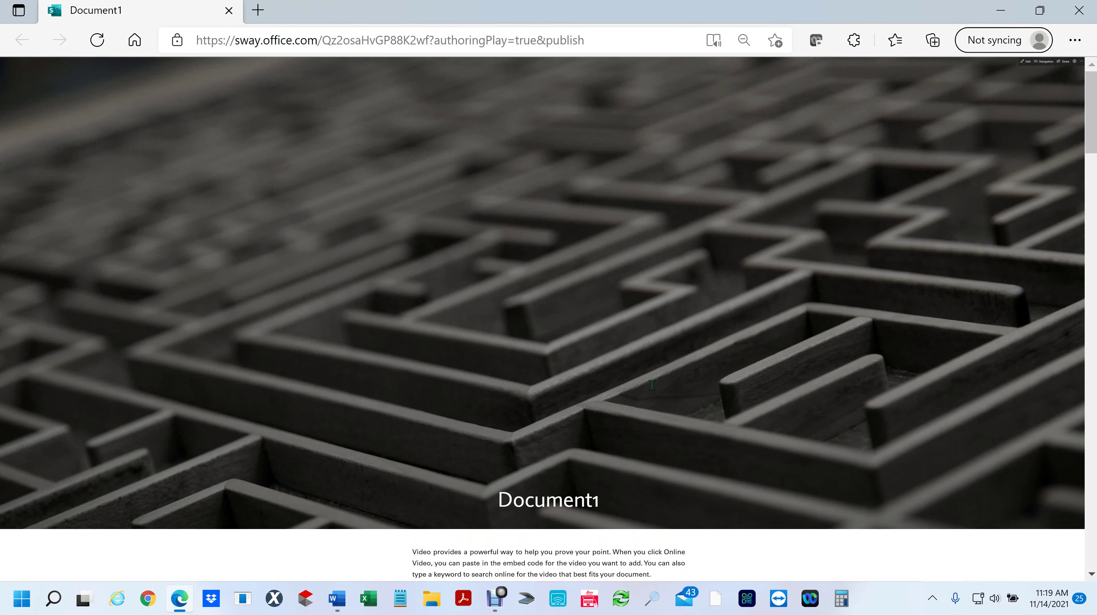
Close the Sway browser page, then close the Word document, saving its changes
{"action": "left_click", "coordinate": [1079, 10]}
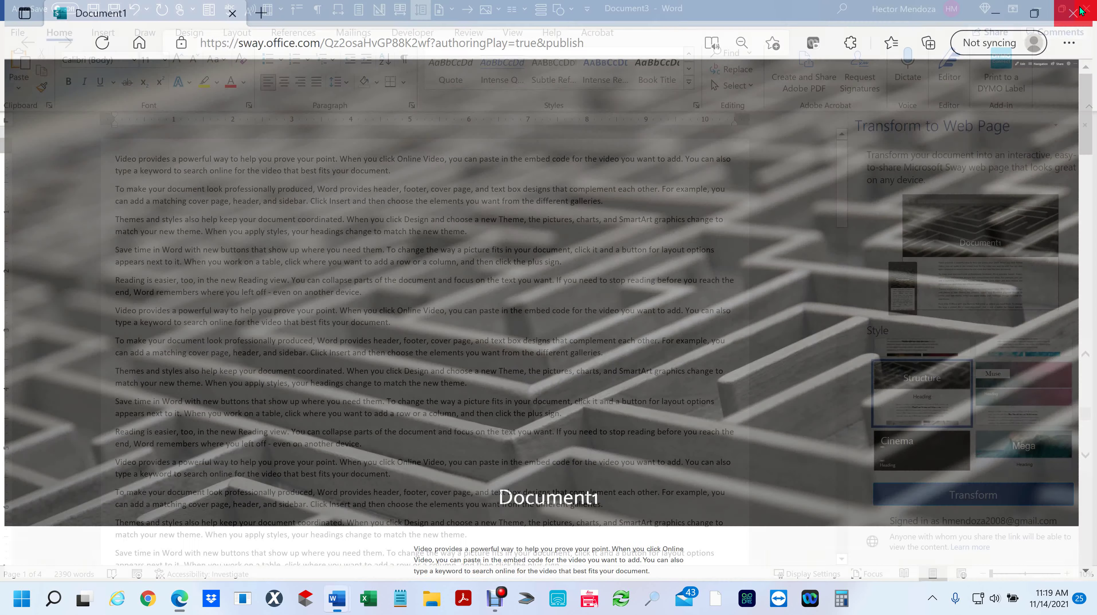
{"action": "left_click", "coordinate": [452, 381]}
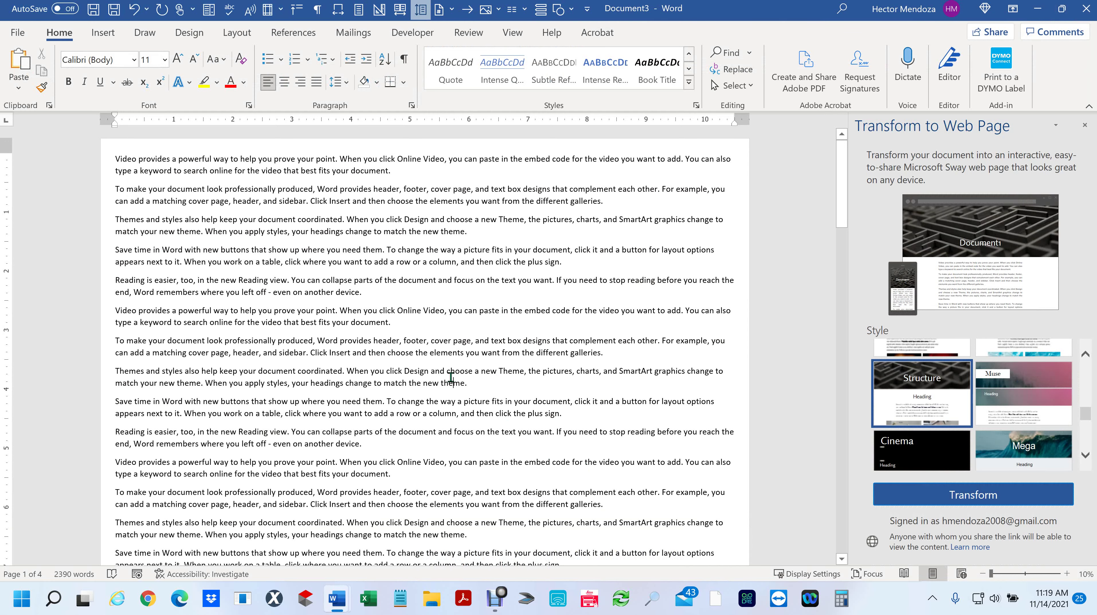
{"action": "left_click", "coordinate": [18, 36]}
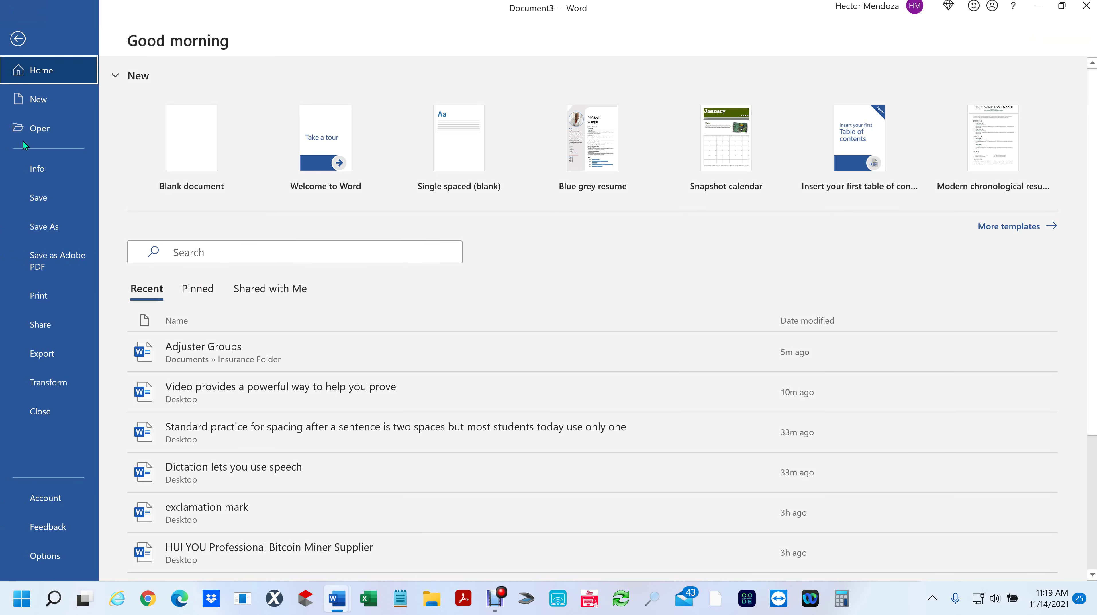
{"action": "left_click", "coordinate": [46, 416]}
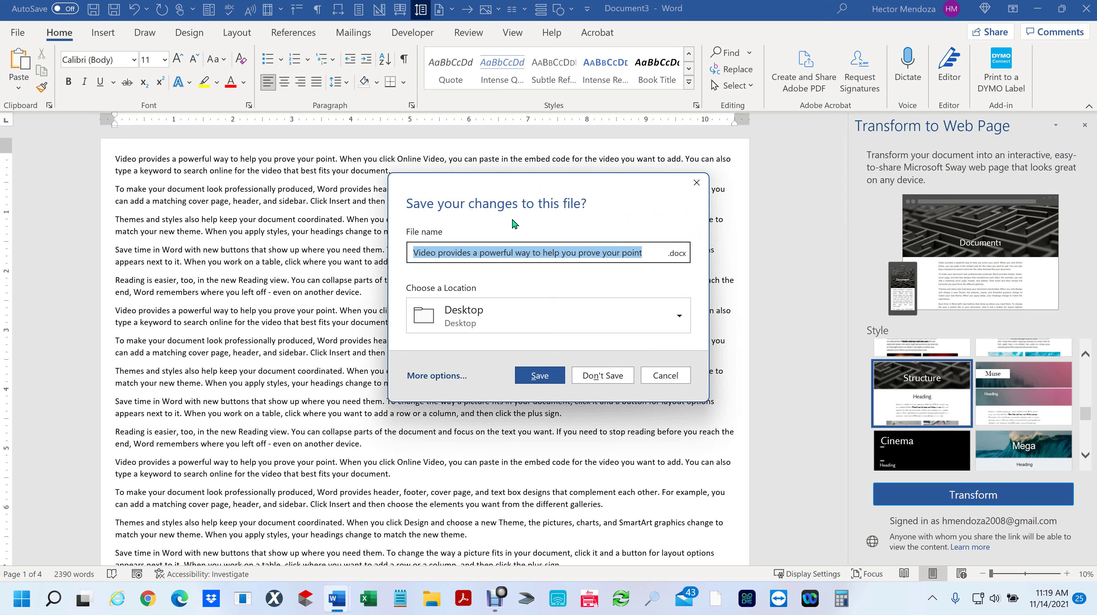
{"action": "left_click", "coordinate": [534, 377]}
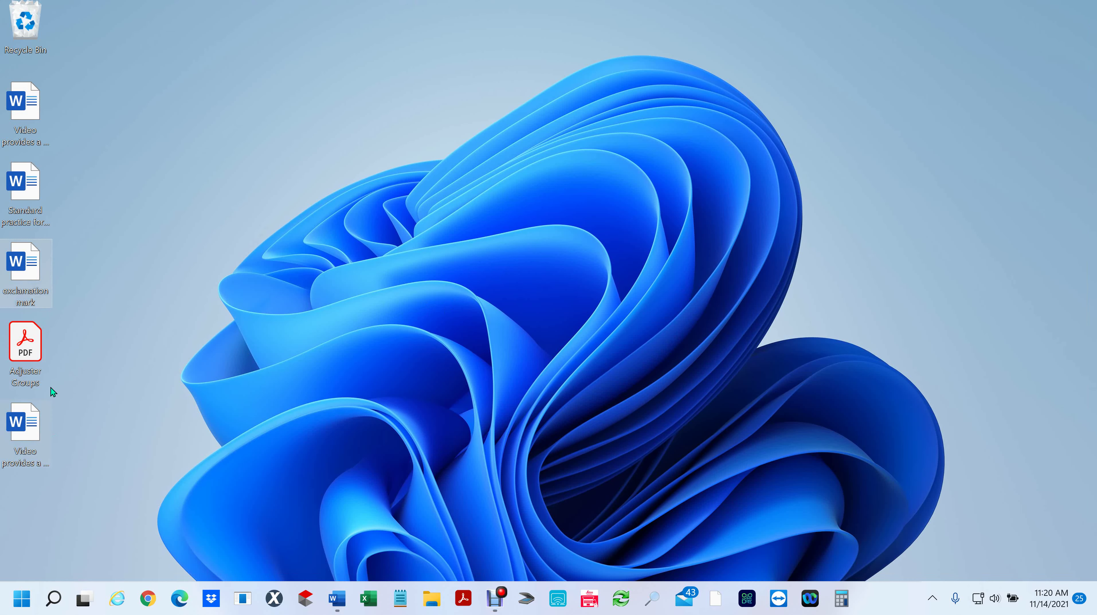
Open and close the exclamation mark document, then show Word's start page with recent files
{"action": "double_click", "coordinate": [30, 266]}
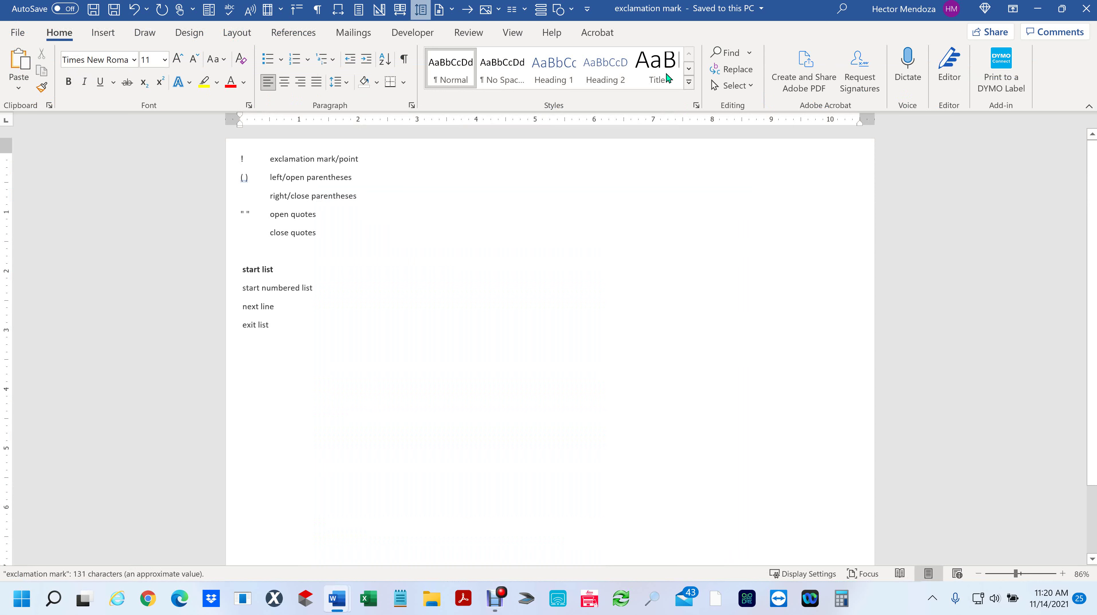
{"action": "left_click", "coordinate": [1076, 8]}
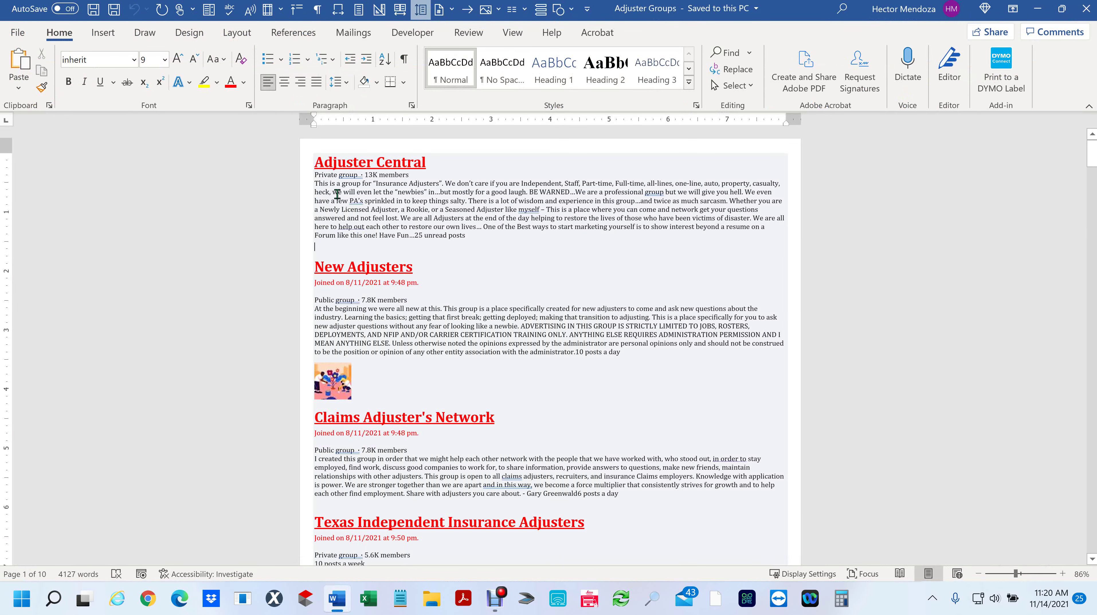
{"action": "left_click", "coordinate": [18, 34]}
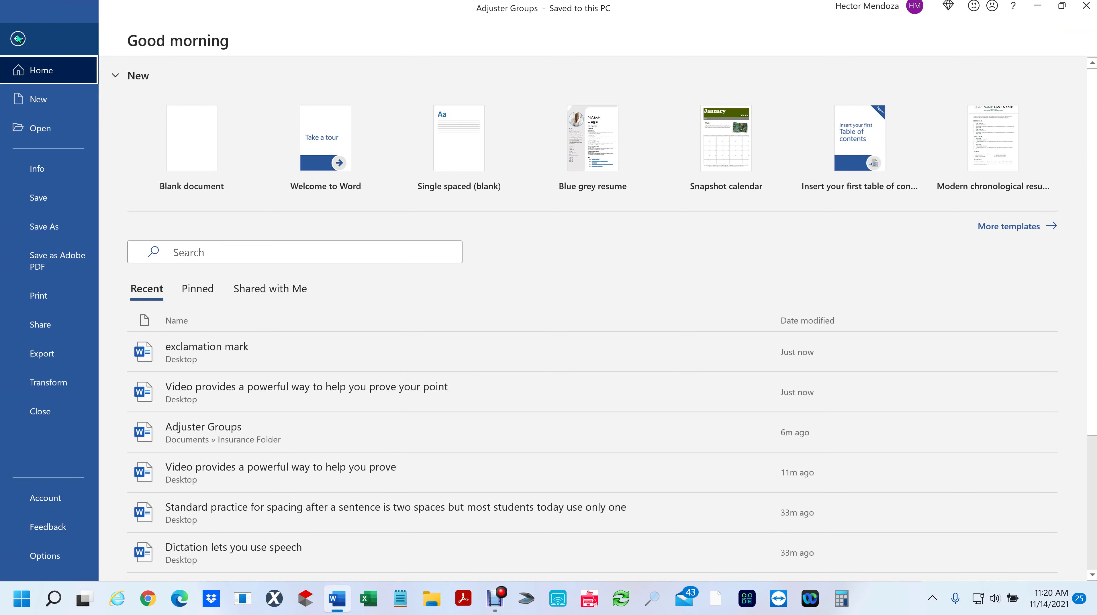
View the Account page's user, subscription and Update Options details, then the Feedback page
{"action": "left_click", "coordinate": [45, 497]}
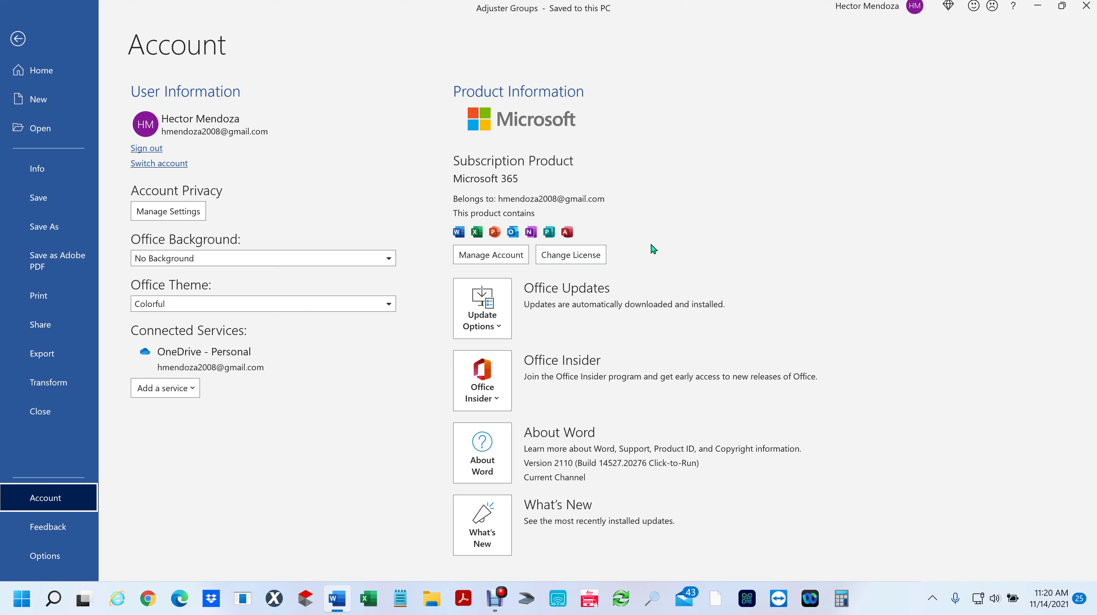
{"action": "left_click", "coordinate": [495, 324]}
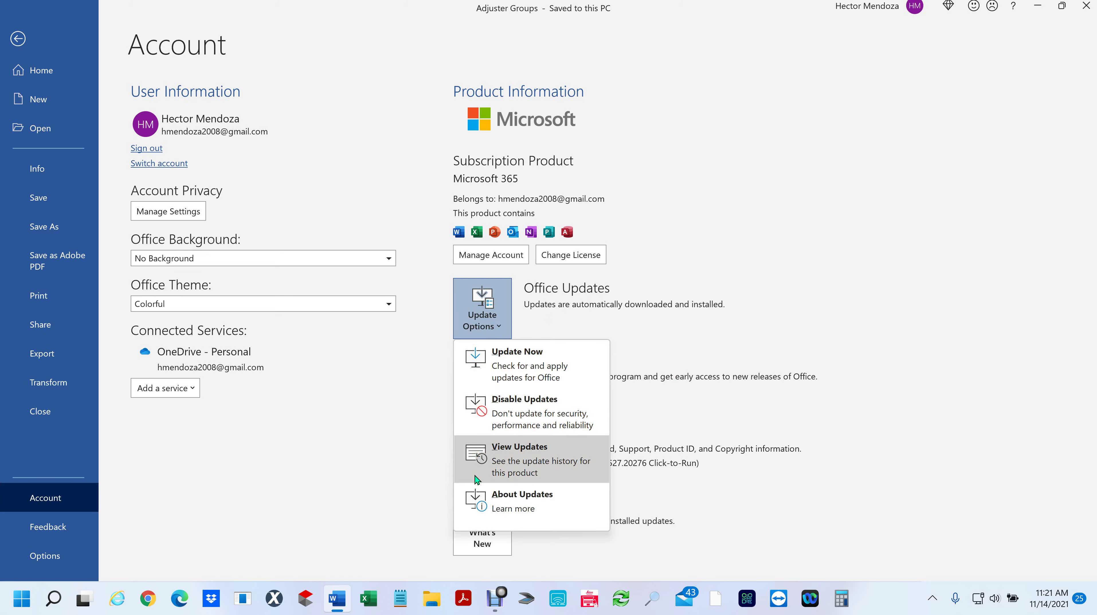
{"action": "left_click", "coordinate": [819, 277]}
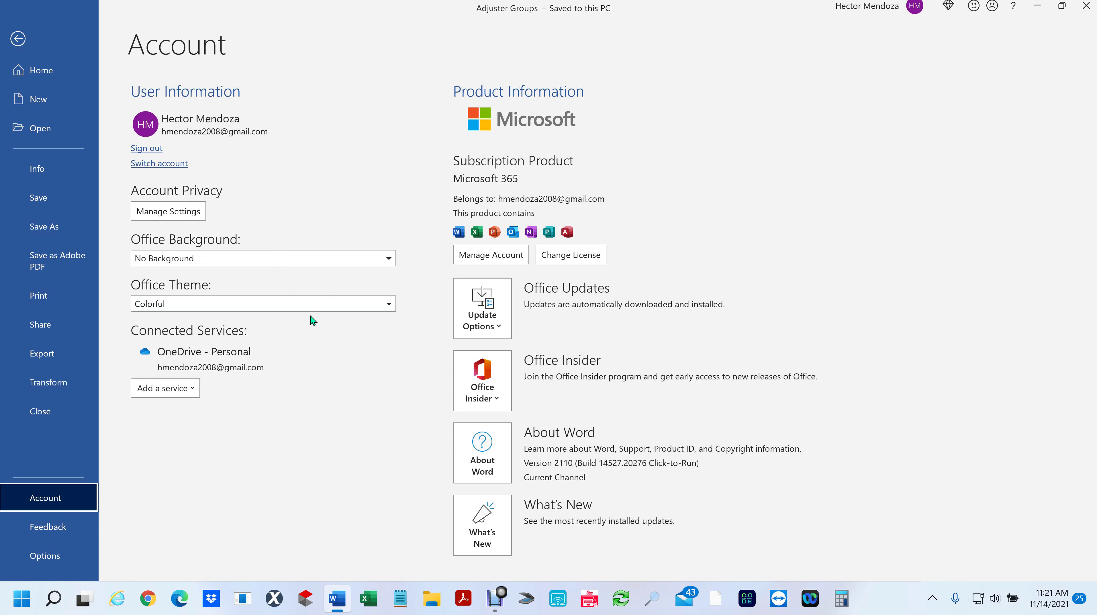
{"action": "left_click", "coordinate": [59, 529]}
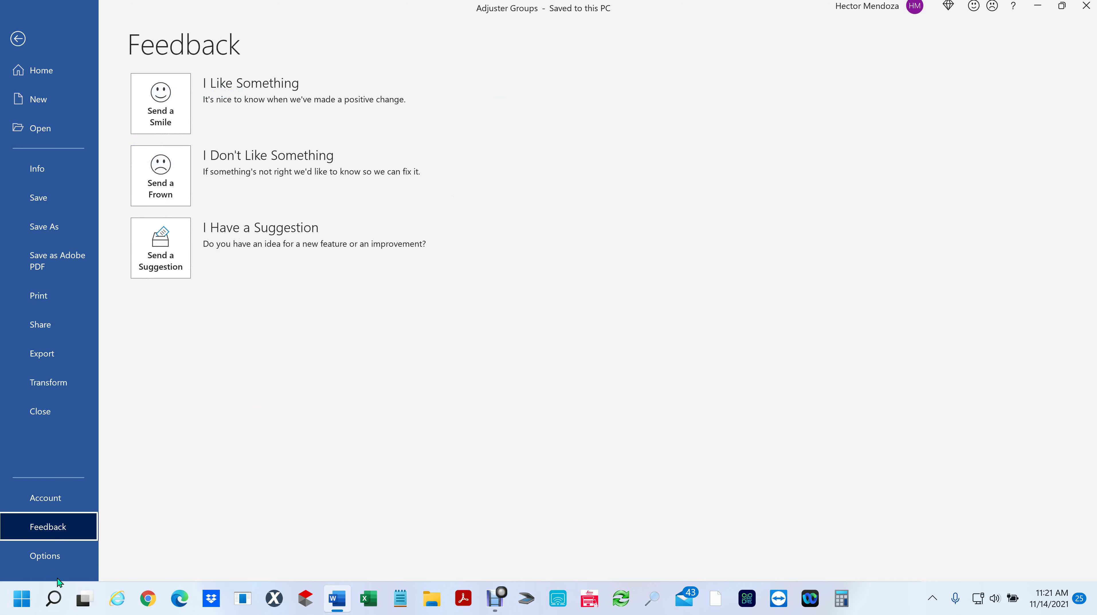
Open Word Options on its General page and move the dialog lower on screen
{"action": "left_click", "coordinate": [44, 556]}
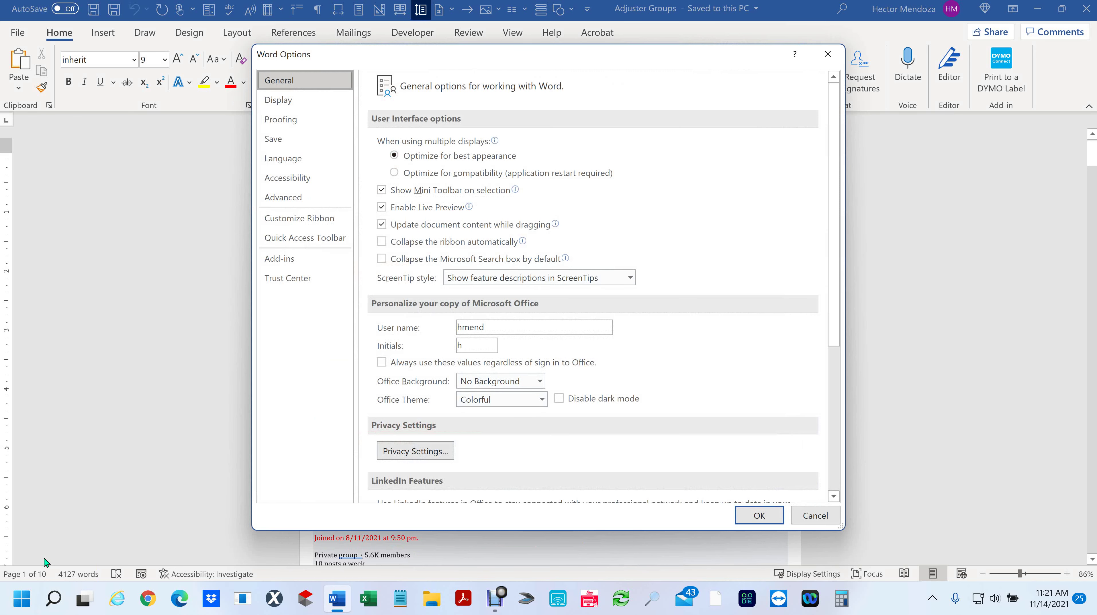
{"action": "left_click_drag", "start_coordinate": [527, 72], "coordinate": [495, 144]}
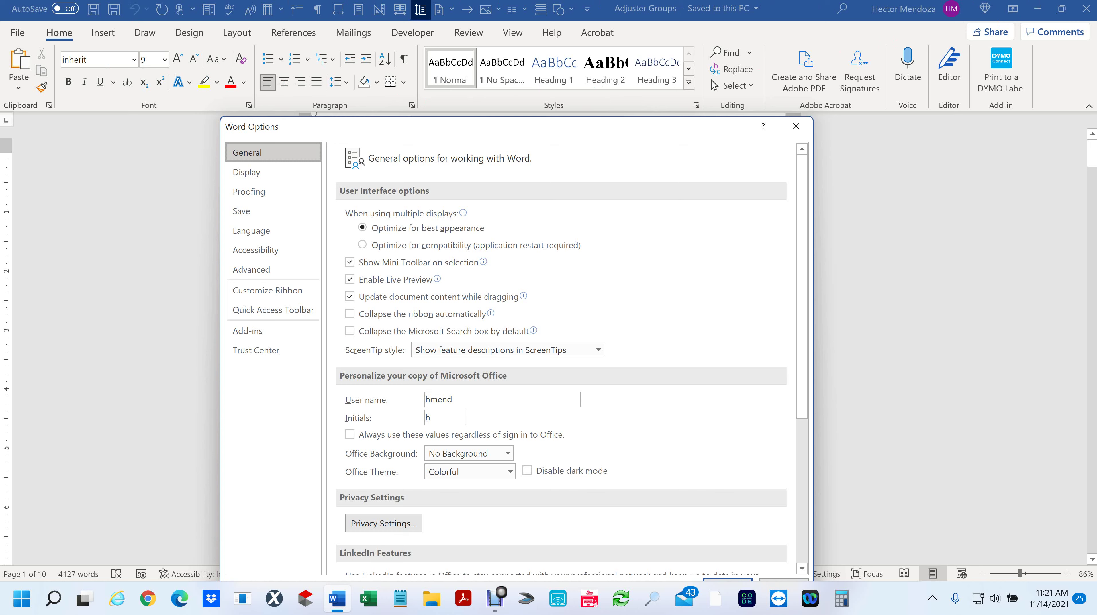
Close Word Options and switch the Adjuster Groups document to the Side to Side page layout
{"action": "left_click", "coordinate": [795, 127]}
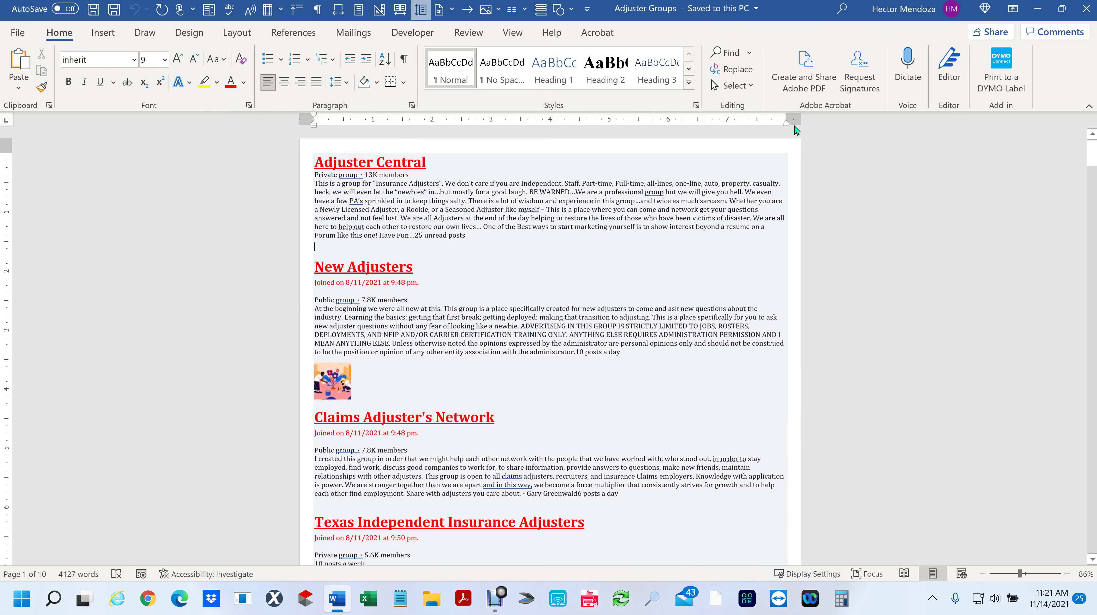
{"action": "scroll", "coordinate": [570, 255], "scroll_direction": "down", "scroll_amount": 8}
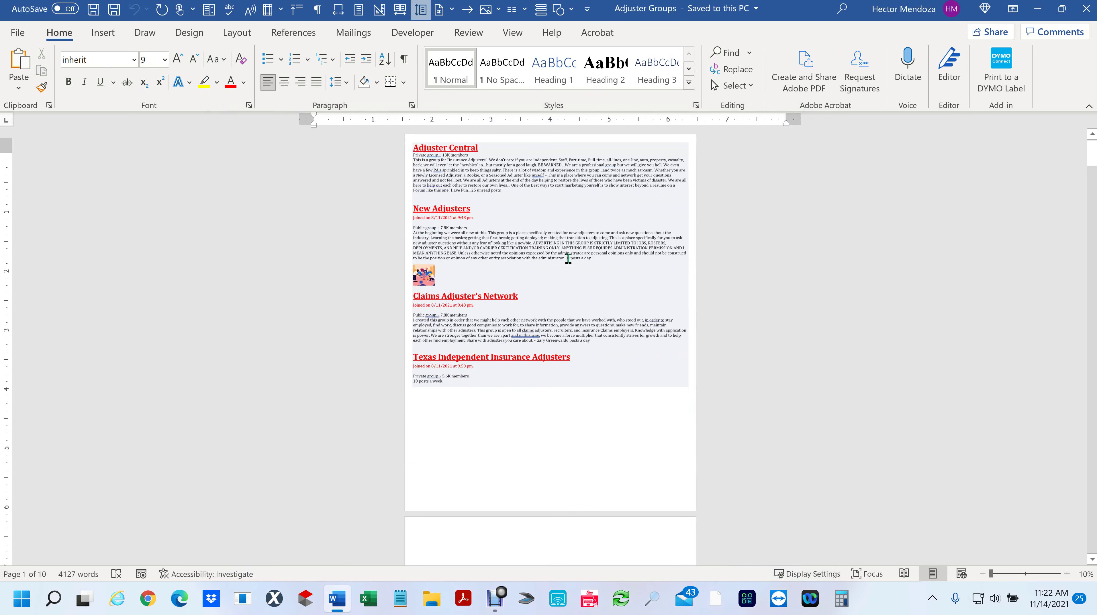
{"action": "scroll", "coordinate": [568, 259], "scroll_direction": "up", "scroll_amount": 5}
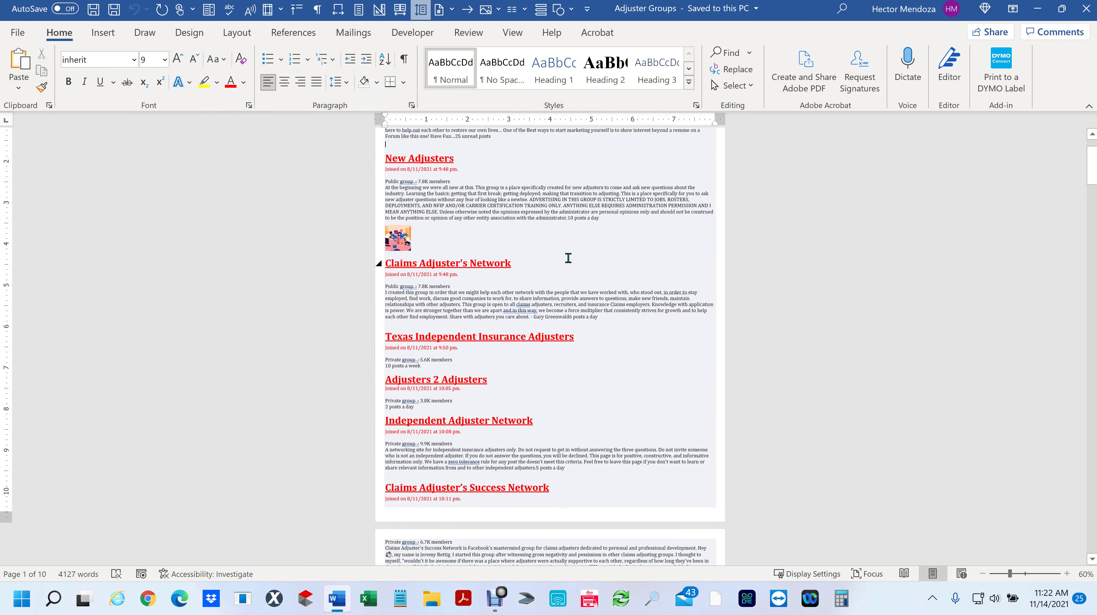
{"action": "left_click", "coordinate": [557, 344]}
{"action": "left_click", "coordinate": [401, 9]}
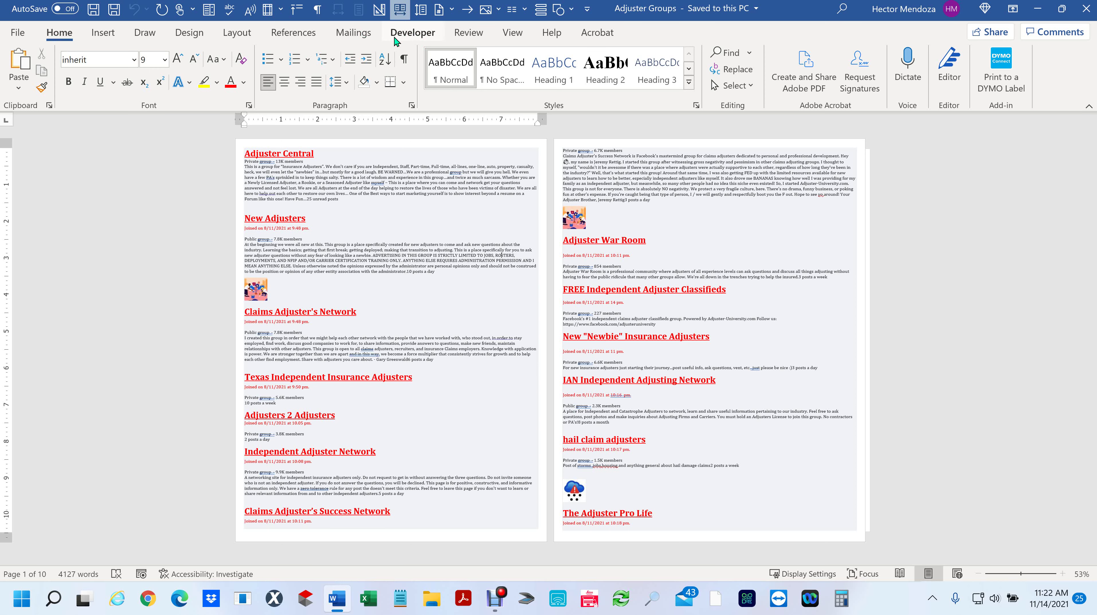
Browse the Customize Ribbon, Quick Access Toolbar, Add-ins and Language pages of Word Options, then cancel
{"action": "left_click", "coordinate": [16, 34]}
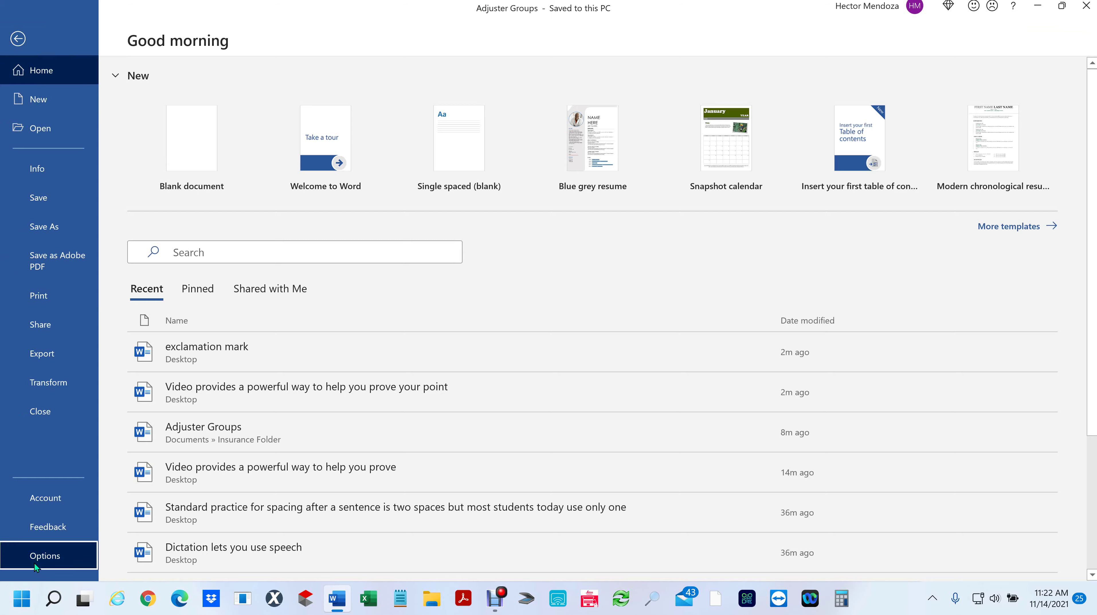
{"action": "left_click", "coordinate": [45, 555]}
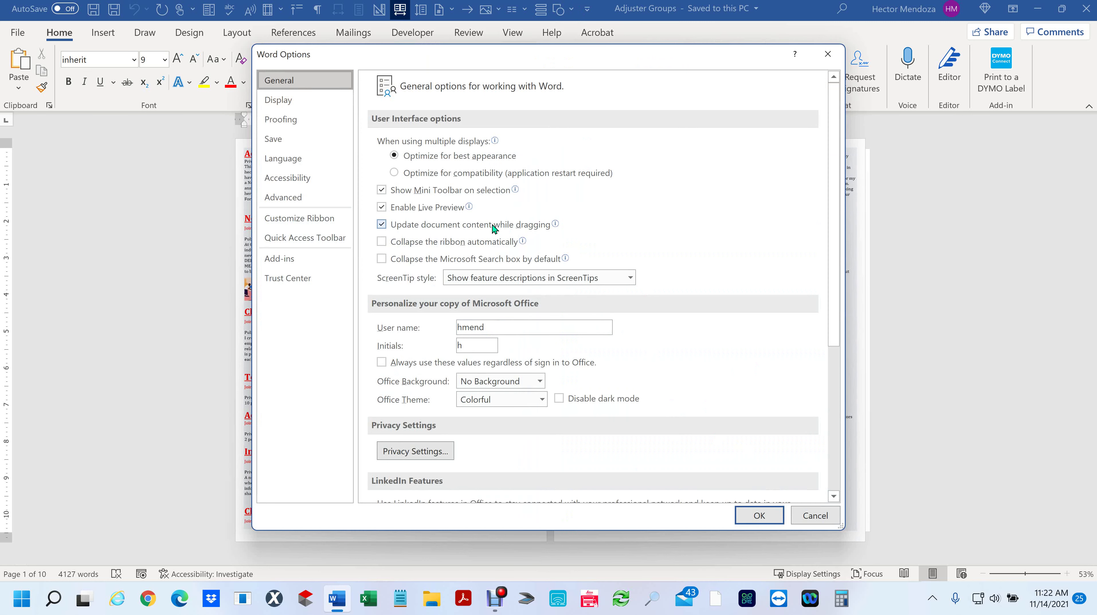
{"action": "left_click", "coordinate": [298, 222]}
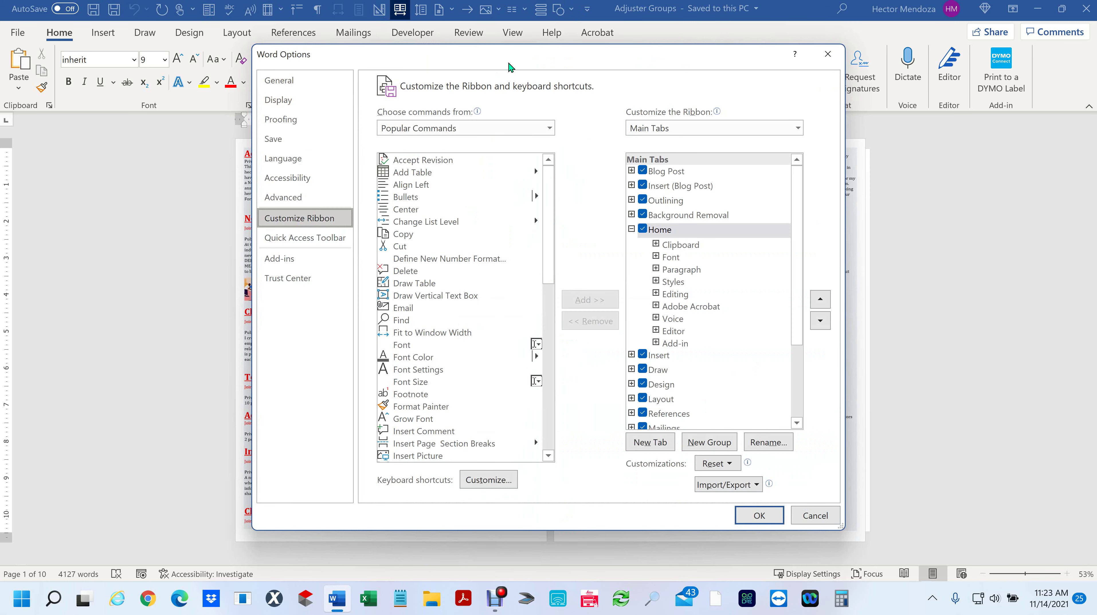
{"action": "left_click", "coordinate": [321, 239]}
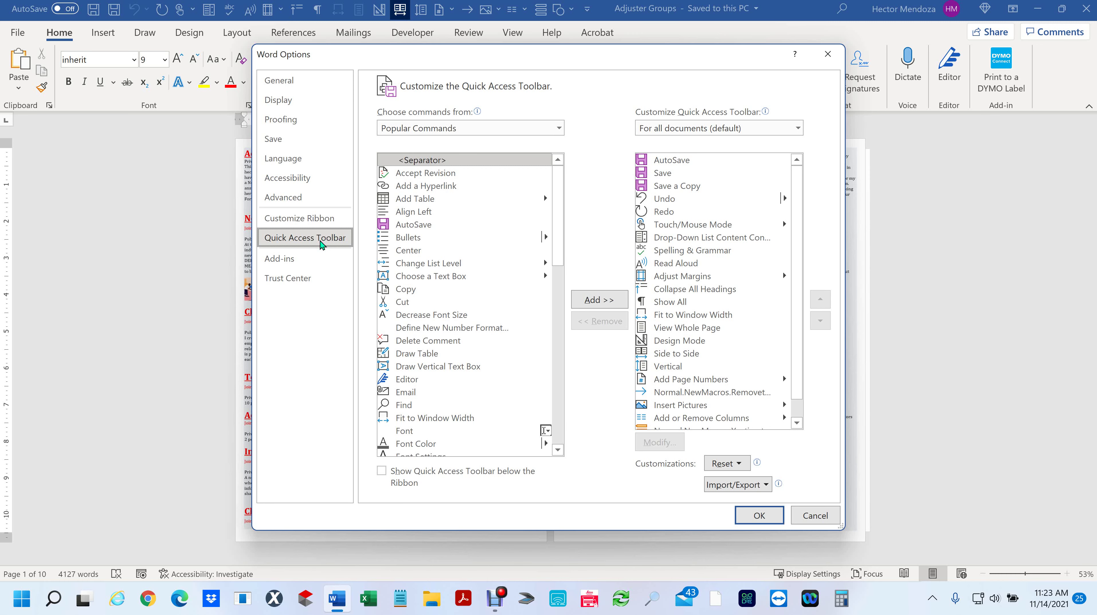
{"action": "left_click", "coordinate": [295, 262]}
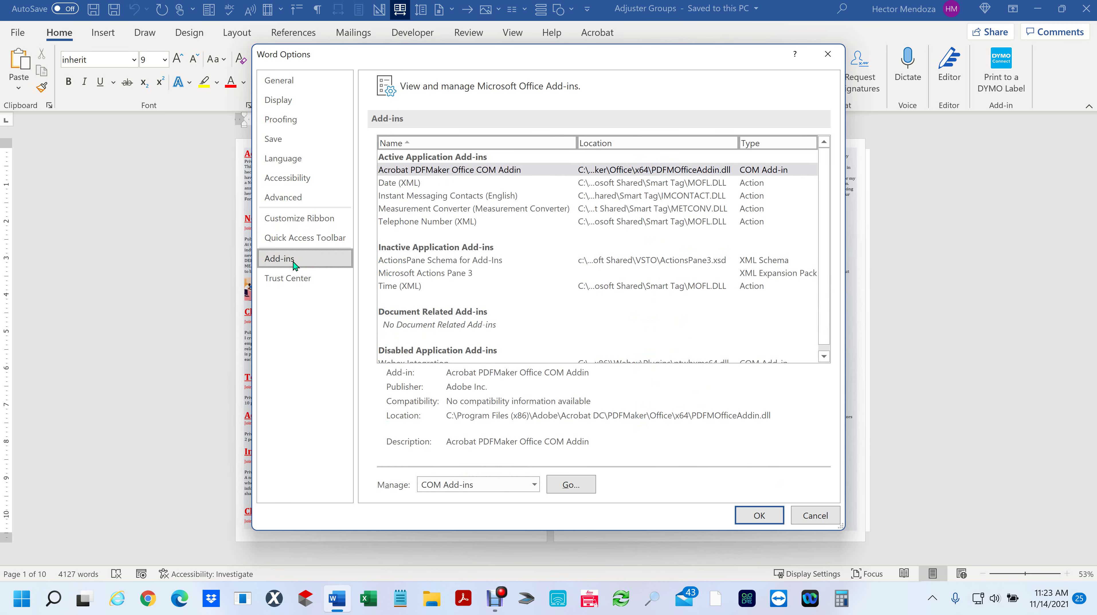
{"action": "left_click", "coordinate": [288, 159]}
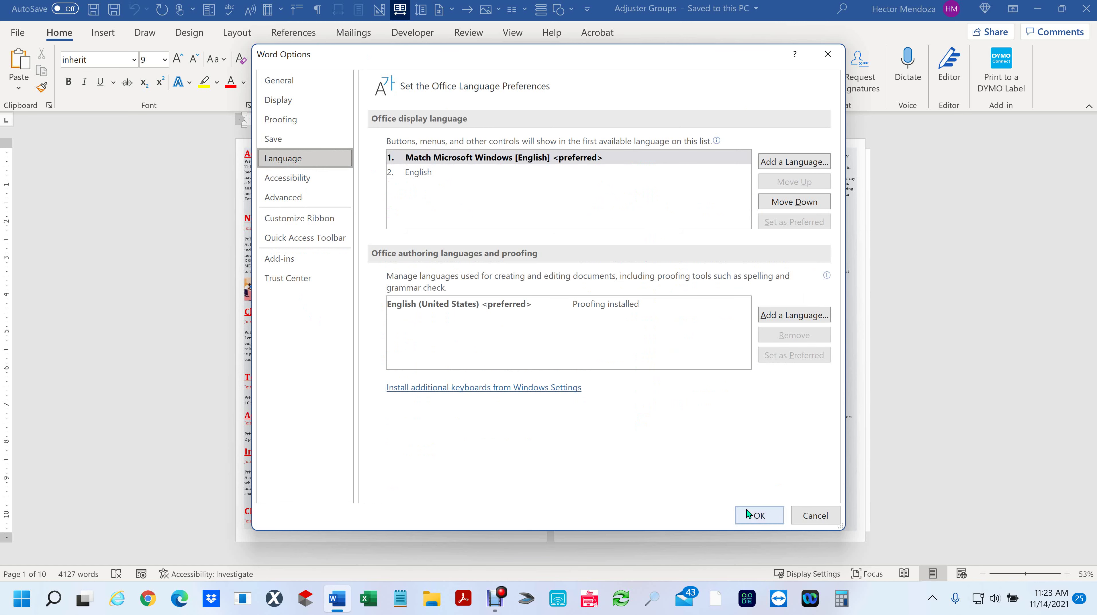
{"action": "left_click", "coordinate": [813, 517]}
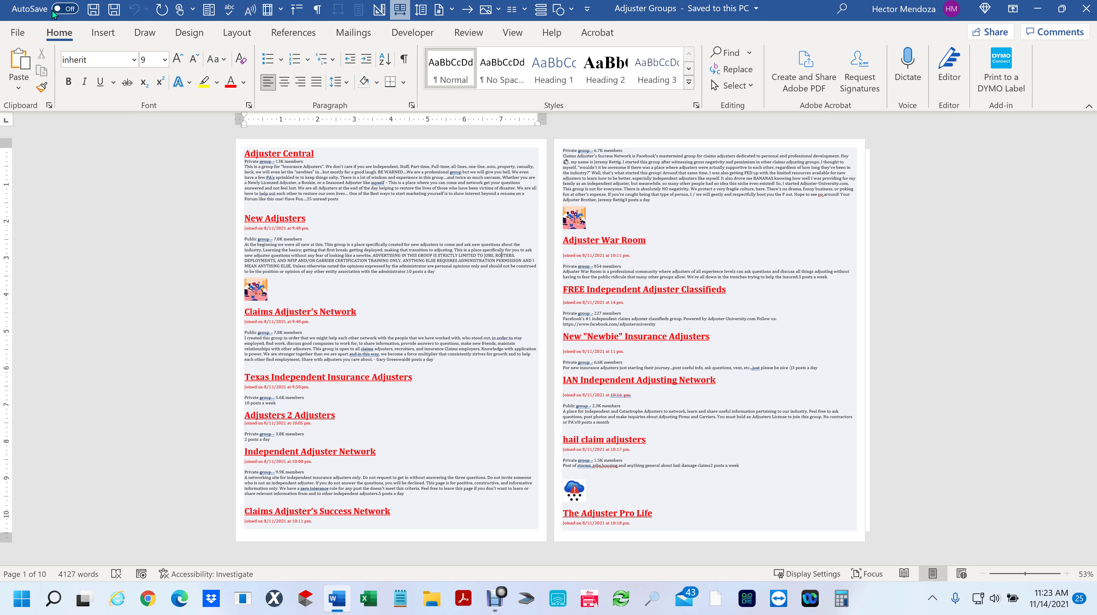
Open the Quick Access Toolbar's More Commands settings and set 'Choose commands from' to All Commands
{"action": "left_click", "coordinate": [587, 10]}
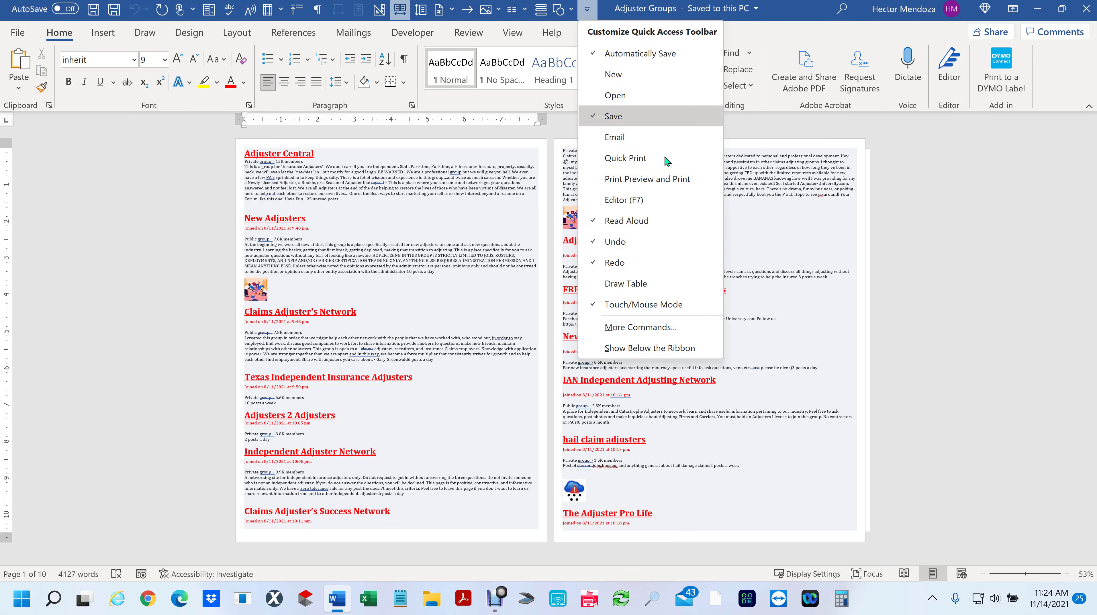
{"action": "left_click", "coordinate": [640, 328]}
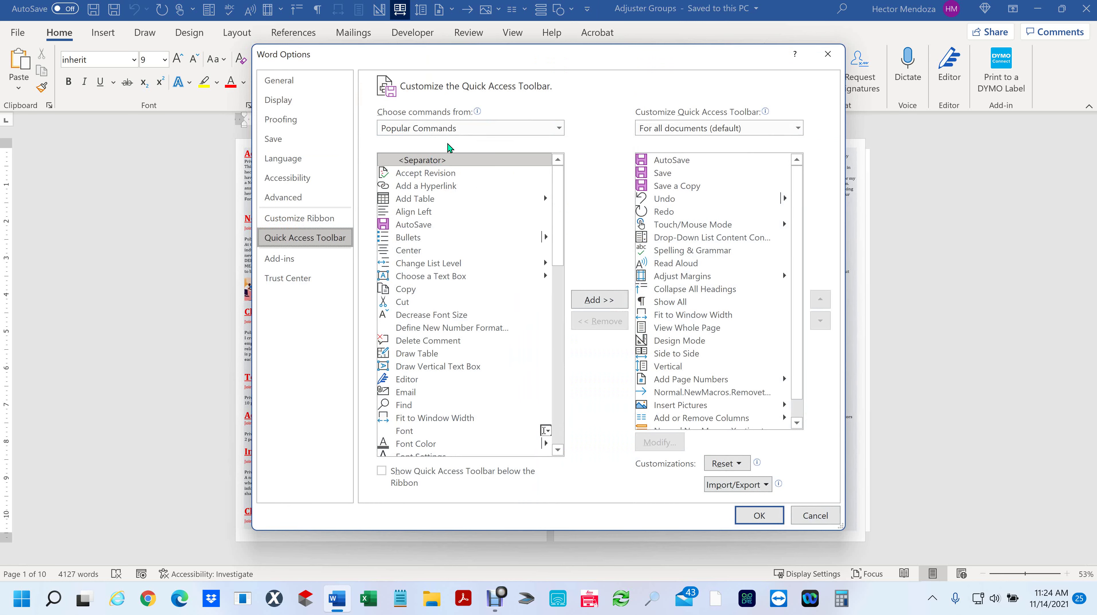
{"action": "left_click_drag", "start_coordinate": [556, 240], "coordinate": [589, 143]}
{"action": "left_click", "coordinate": [468, 131]}
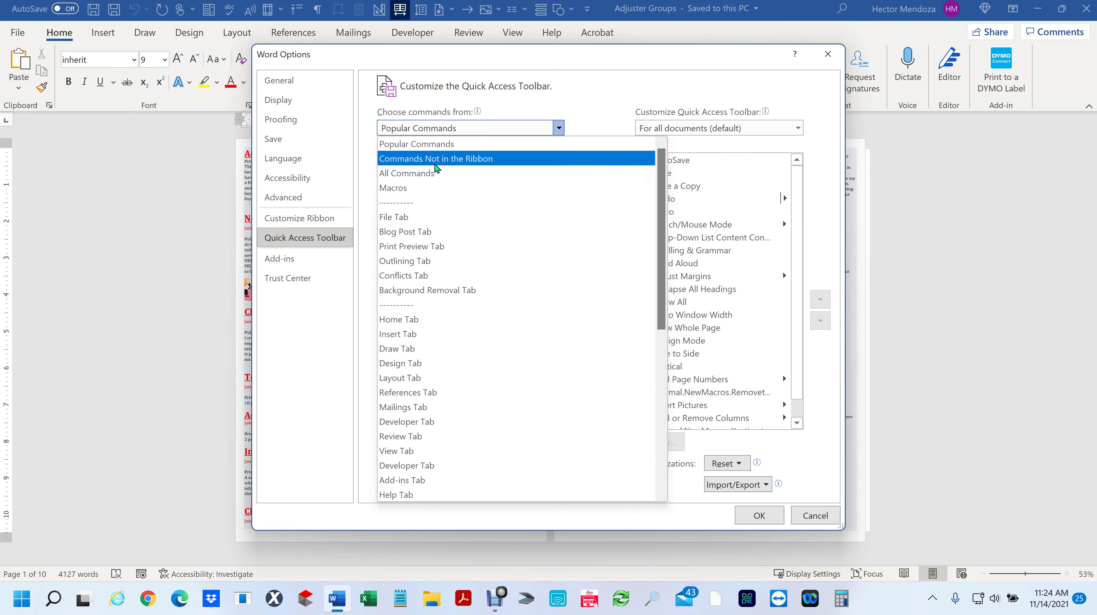
{"action": "left_click", "coordinate": [425, 179]}
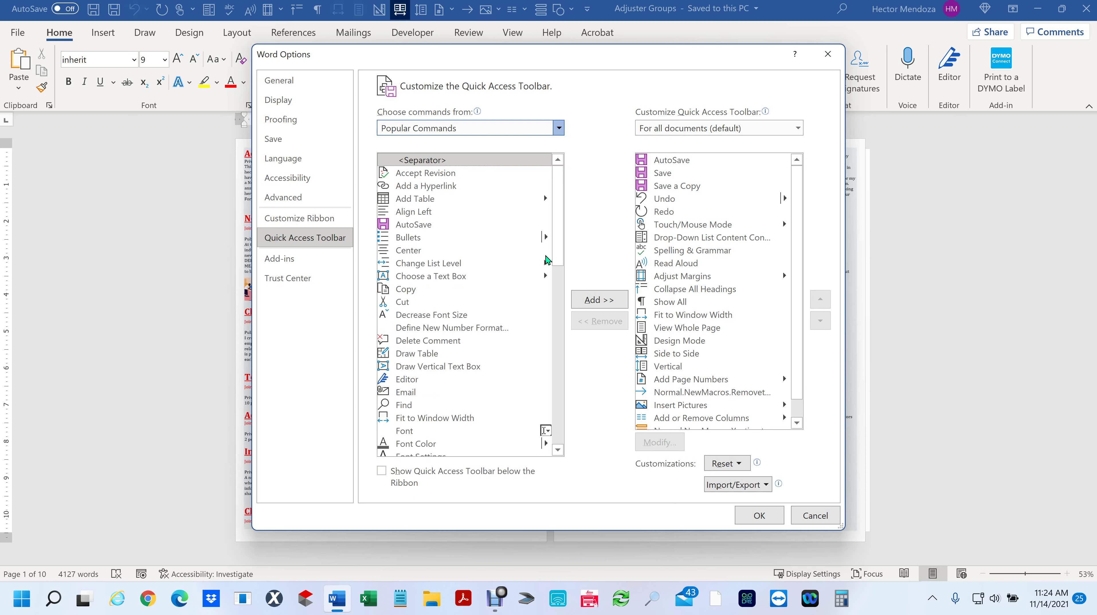
{"action": "scroll", "coordinate": [559, 235], "scroll_direction": "down", "scroll_amount": 20}
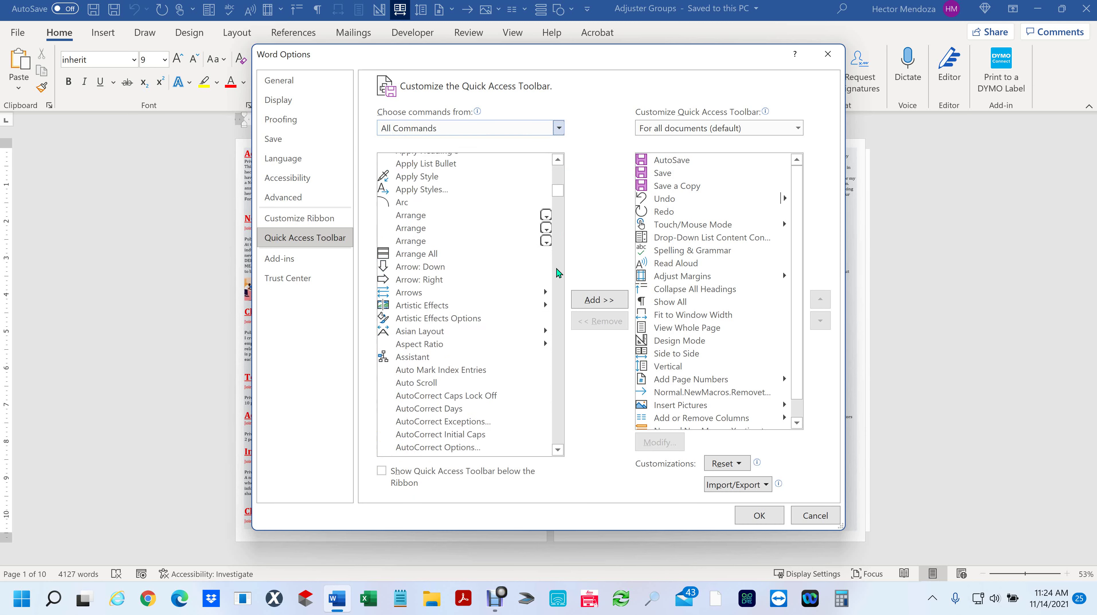
{"action": "left_click_drag", "start_coordinate": [559, 237], "coordinate": [563, 160]}
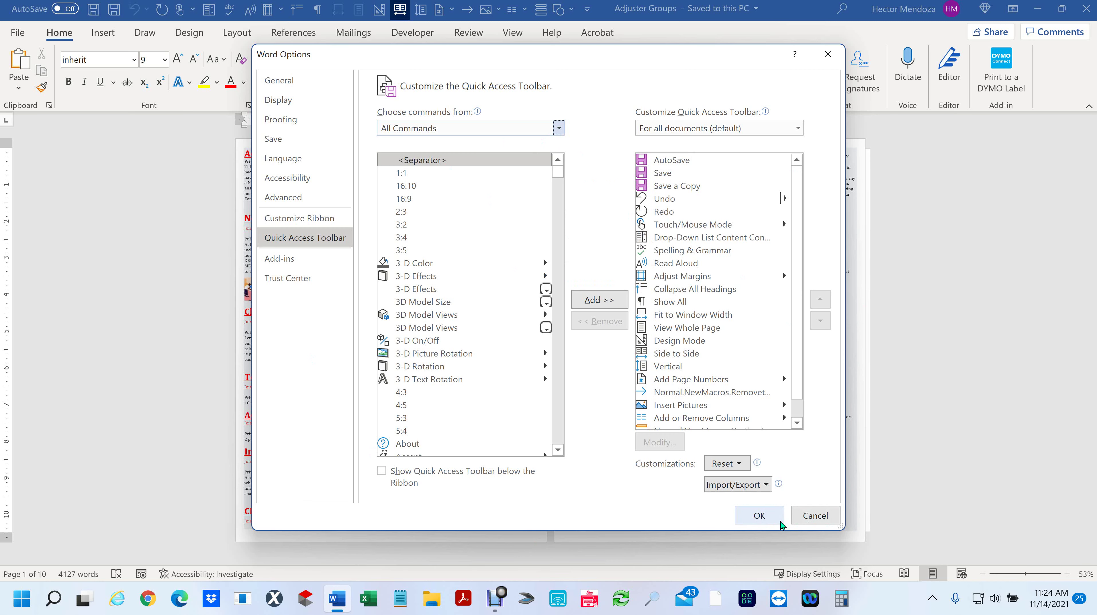
Cancel Word Options to return to the side-by-side Adjuster Groups document
{"action": "left_click", "coordinate": [811, 515]}
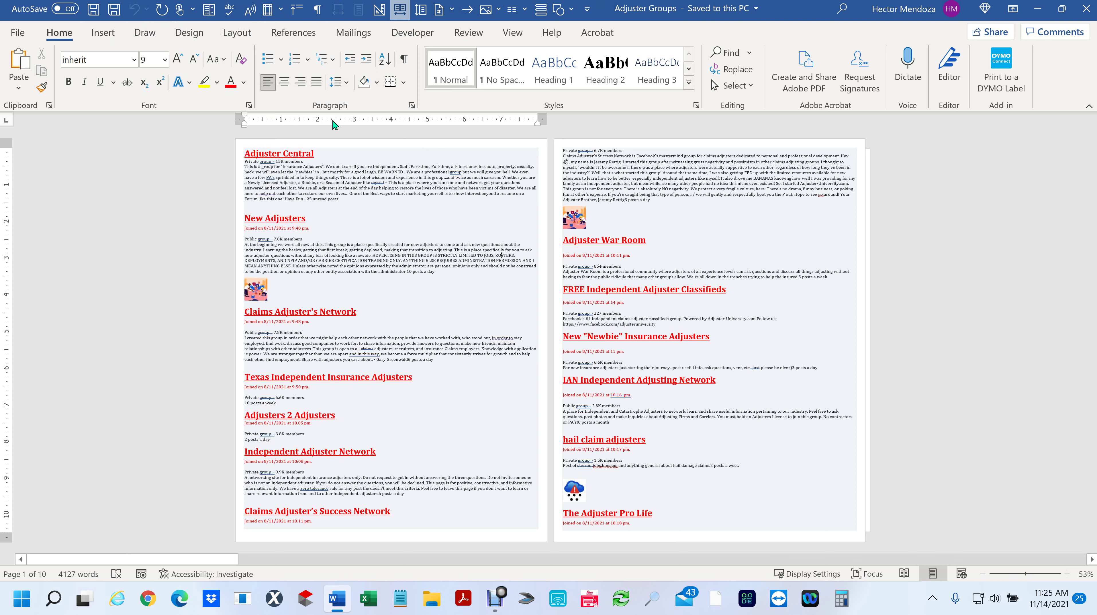
Move Save a Copy four places lower on the Quick Access Toolbar and apply it
{"action": "left_click", "coordinate": [587, 9]}
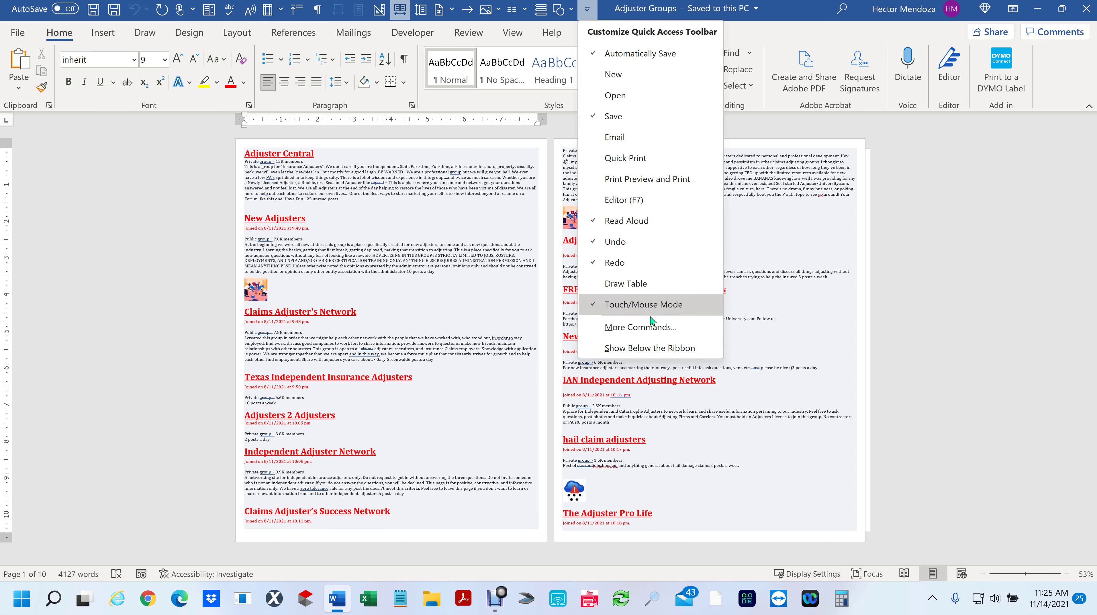
{"action": "left_click", "coordinate": [667, 329]}
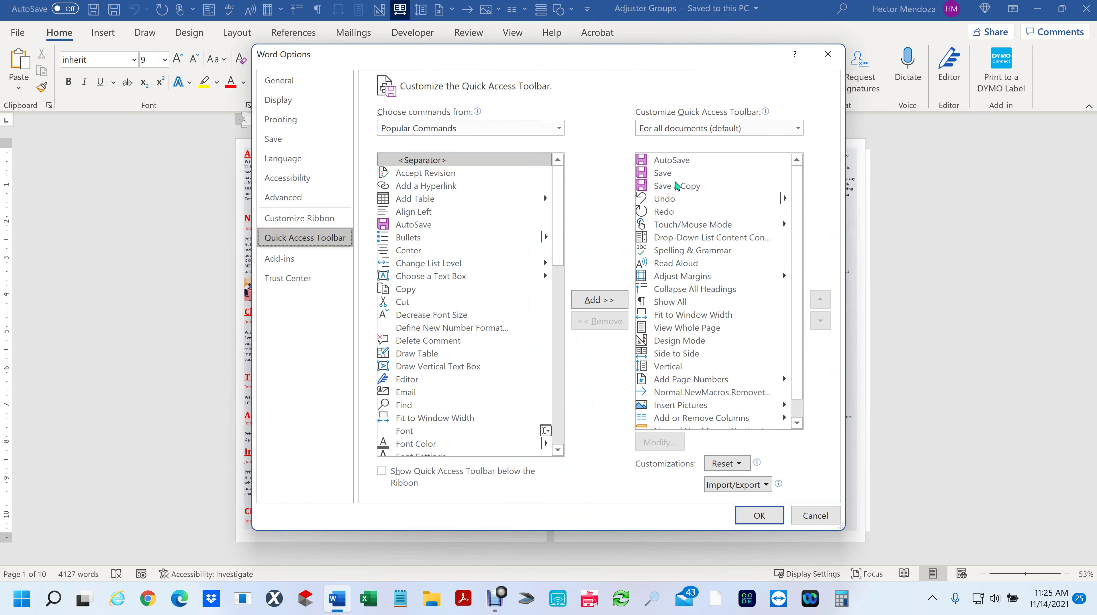
{"action": "left_click", "coordinate": [670, 189]}
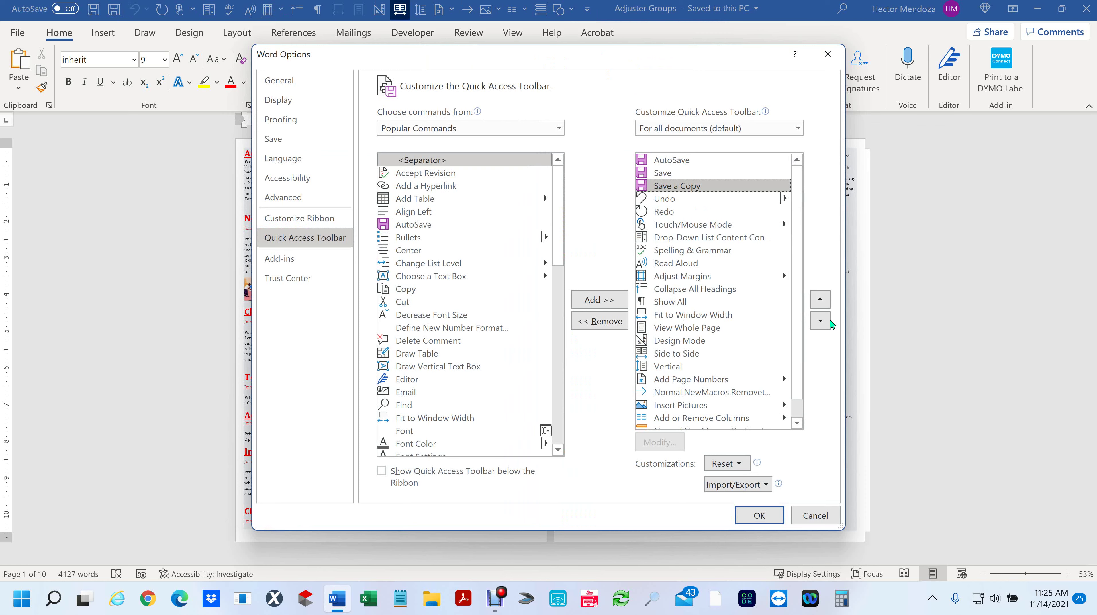
{"action": "left_click", "coordinate": [820, 321]}
{"action": "left_click", "coordinate": [820, 321]}
{"action": "left_click", "coordinate": [820, 321]}
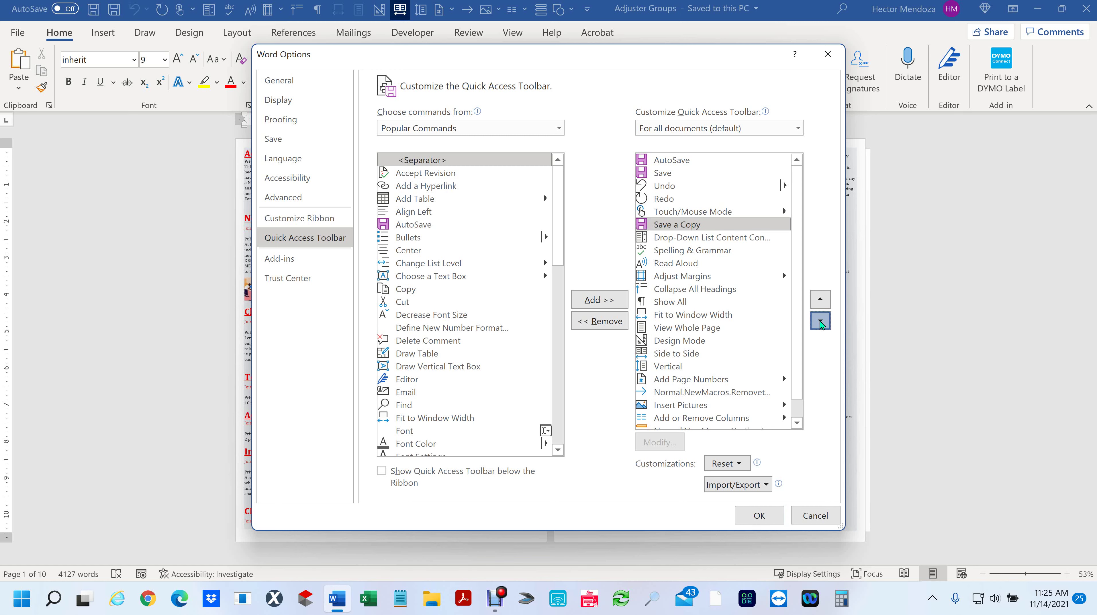
{"action": "left_click", "coordinate": [820, 322]}
{"action": "left_click", "coordinate": [820, 322]}
{"action": "left_click", "coordinate": [820, 321]}
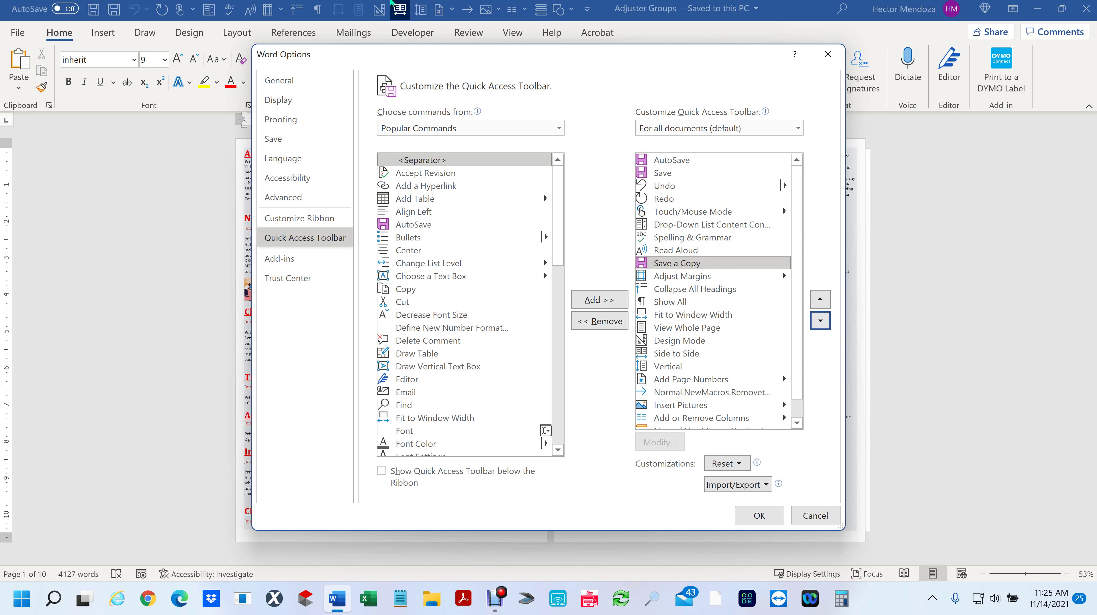
{"action": "left_click", "coordinate": [759, 516]}
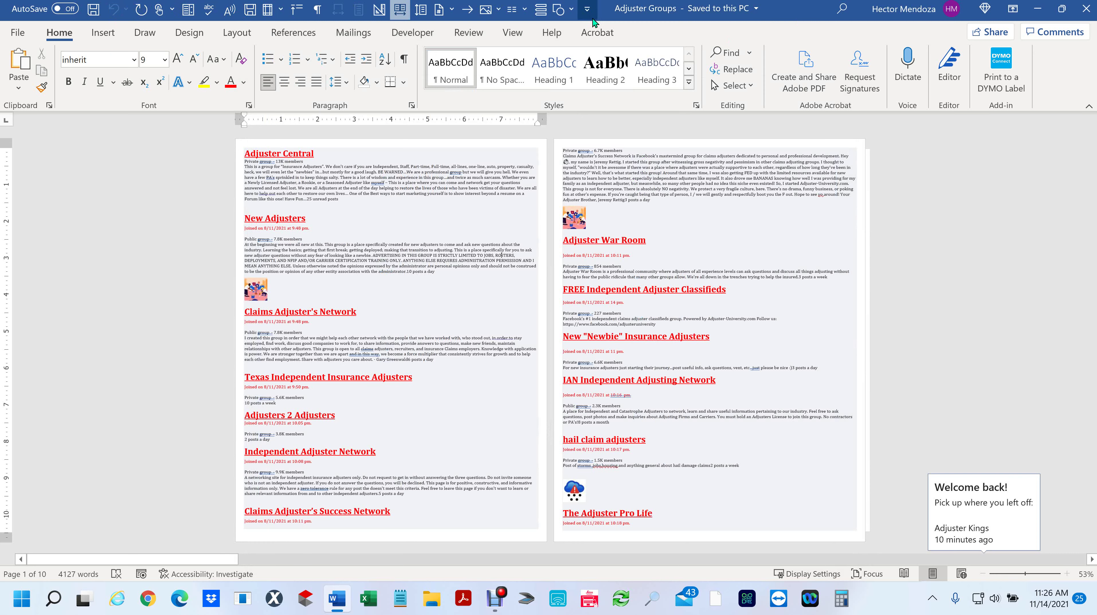
Move Save a Copy four places back up so it follows Save, and apply it
{"action": "left_click", "coordinate": [587, 9]}
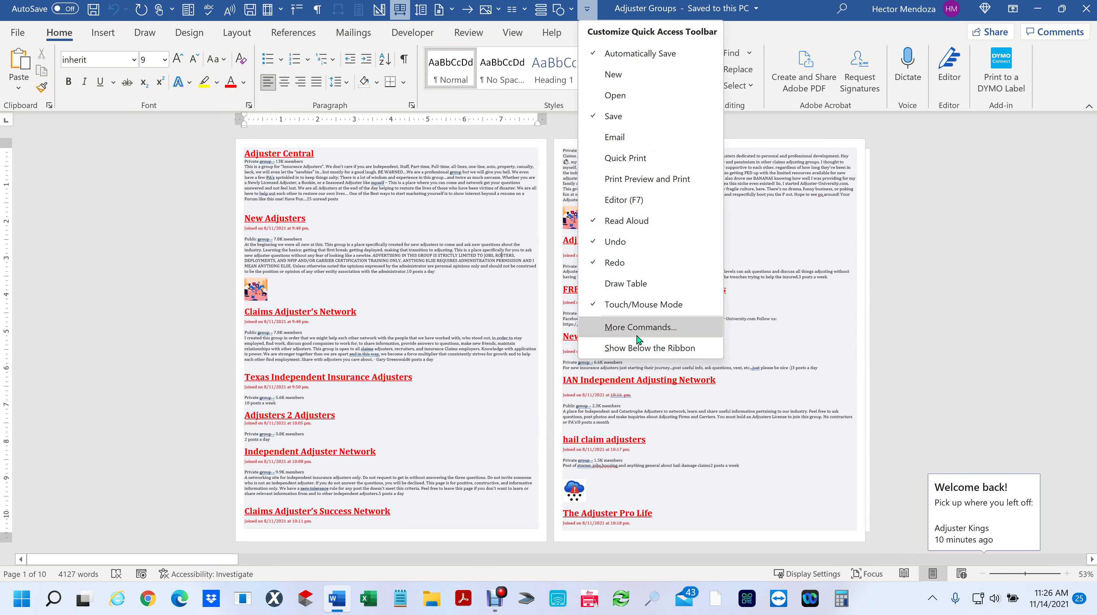
{"action": "left_click", "coordinate": [641, 328]}
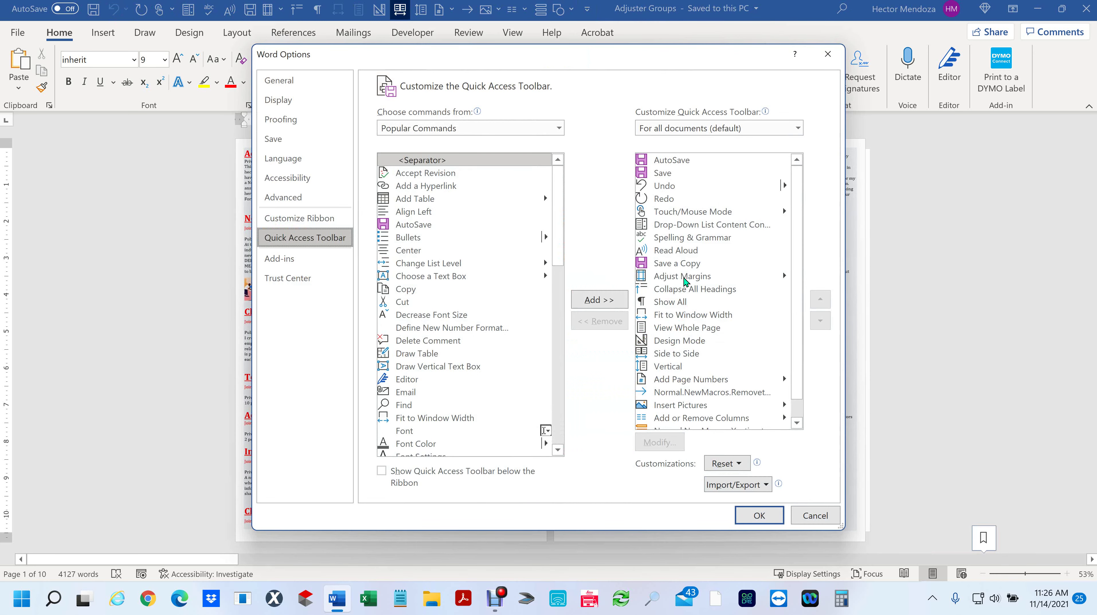
{"action": "left_click", "coordinate": [681, 263]}
{"action": "left_click", "coordinate": [821, 297]}
{"action": "left_click", "coordinate": [821, 297]}
{"action": "left_click", "coordinate": [821, 297]}
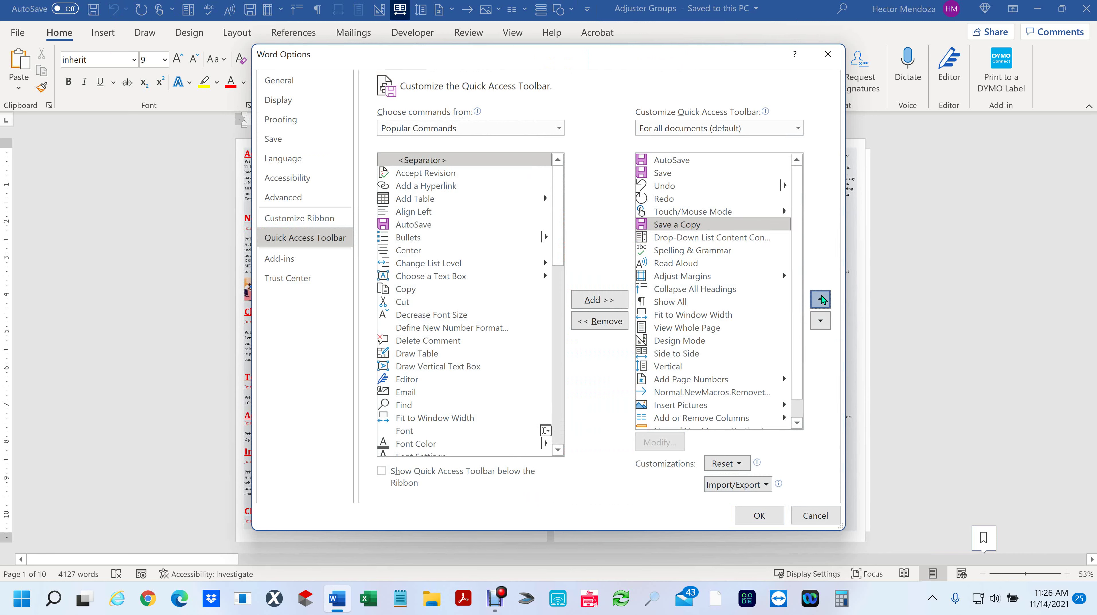
{"action": "left_click", "coordinate": [820, 297]}
{"action": "left_click", "coordinate": [821, 297]}
{"action": "left_click", "coordinate": [820, 298]}
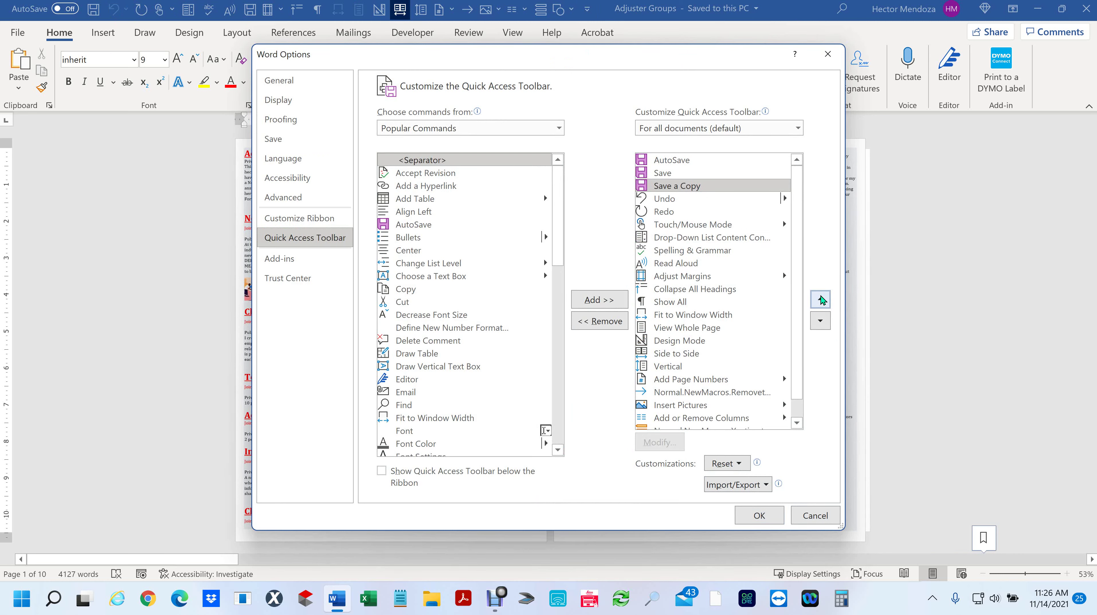
{"action": "left_click", "coordinate": [759, 515]}
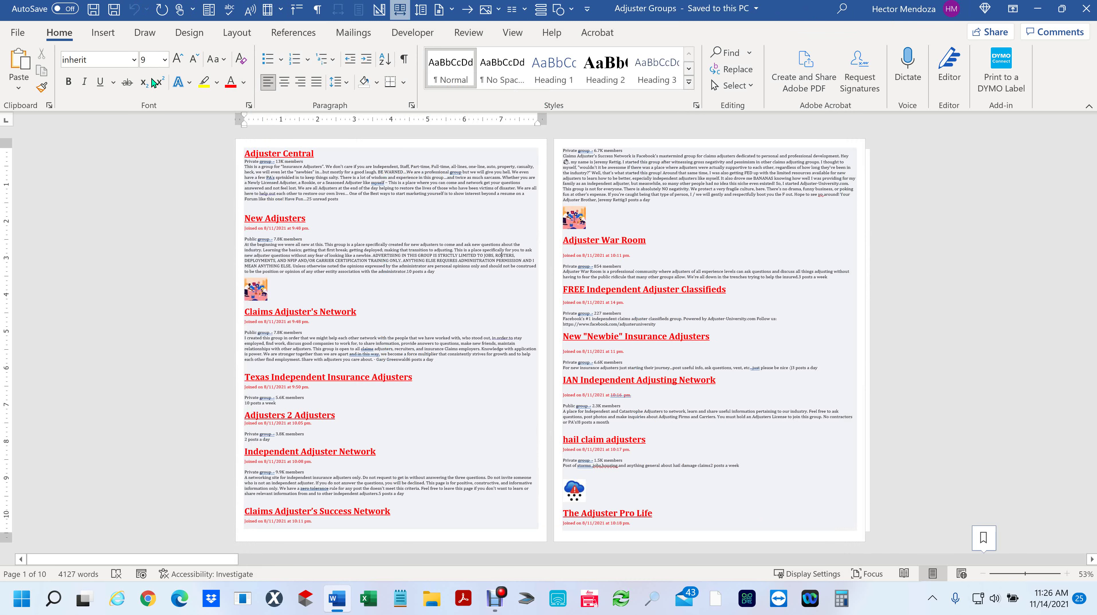
Close Word, relaunch it from the taskbar and create a new Blank document
{"action": "left_click", "coordinate": [16, 33]}
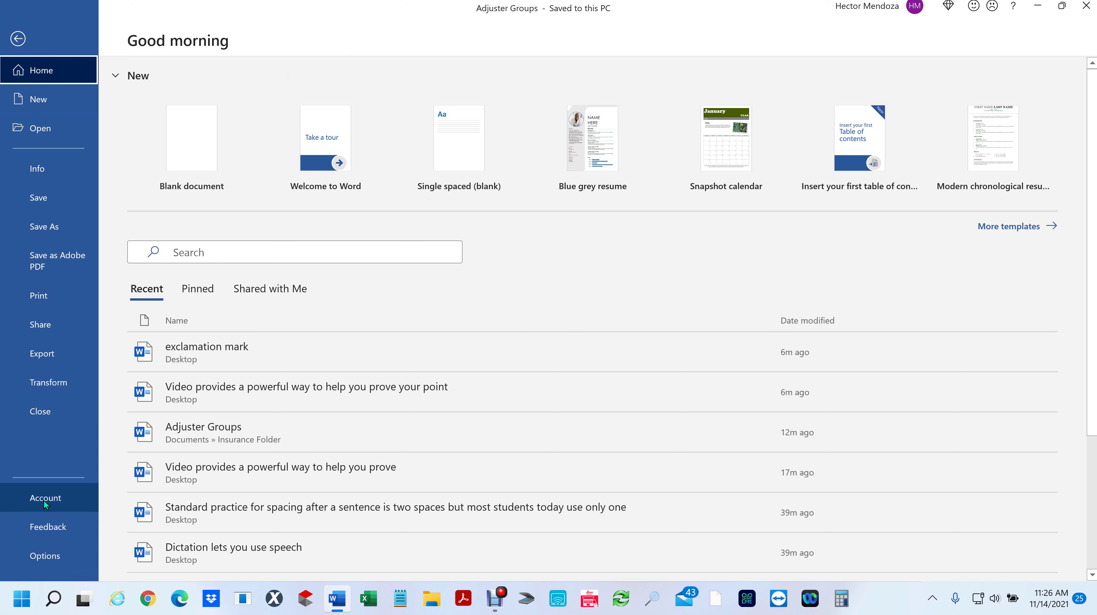
{"action": "left_click", "coordinate": [1085, 6]}
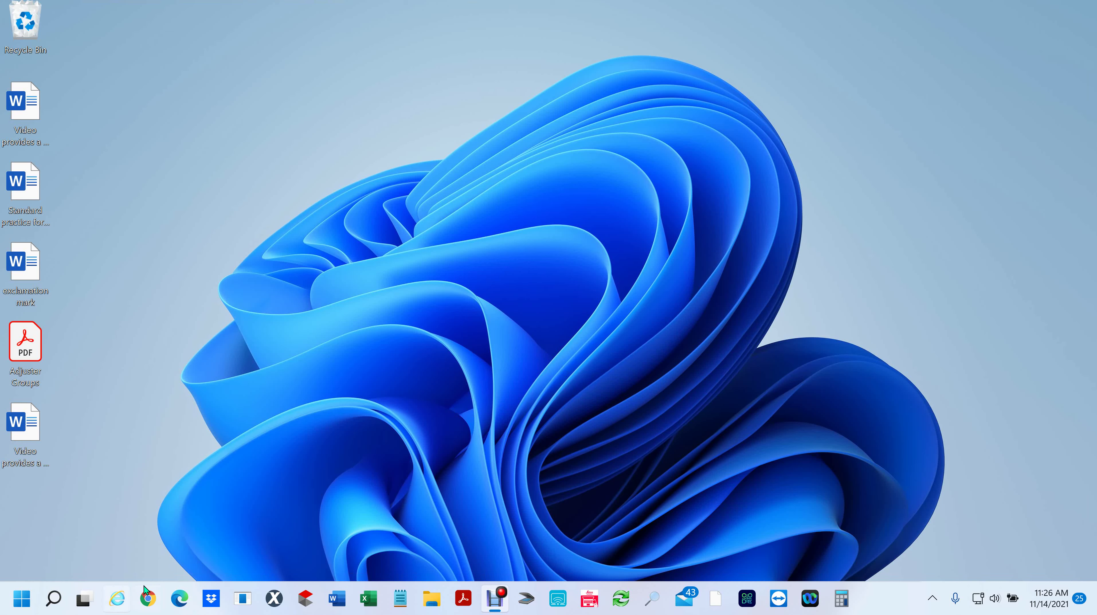
{"action": "left_click", "coordinate": [338, 598]}
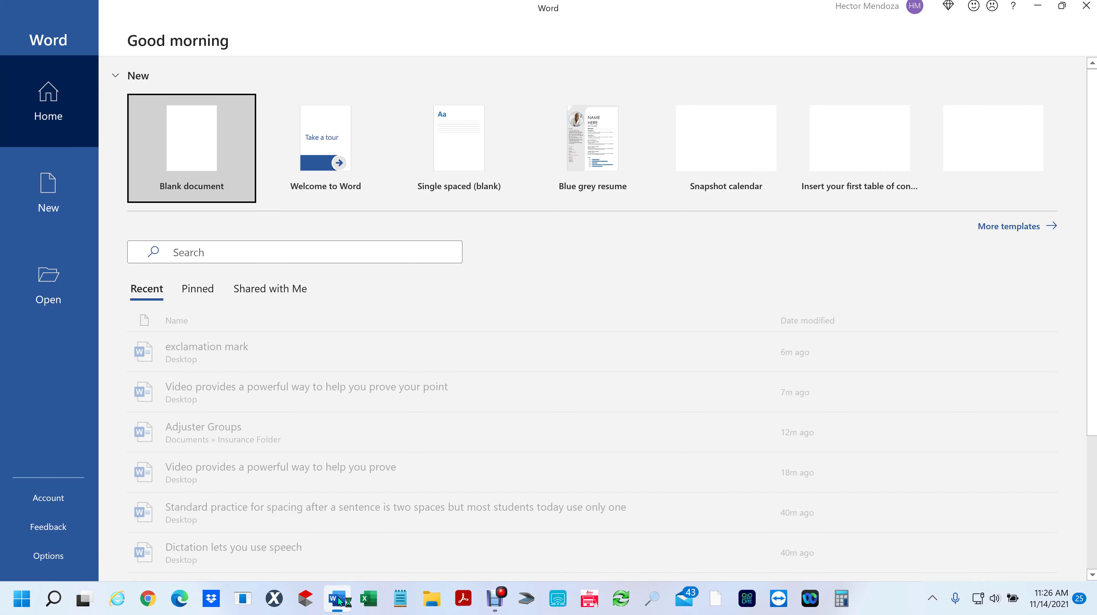
{"action": "left_click", "coordinate": [202, 170]}
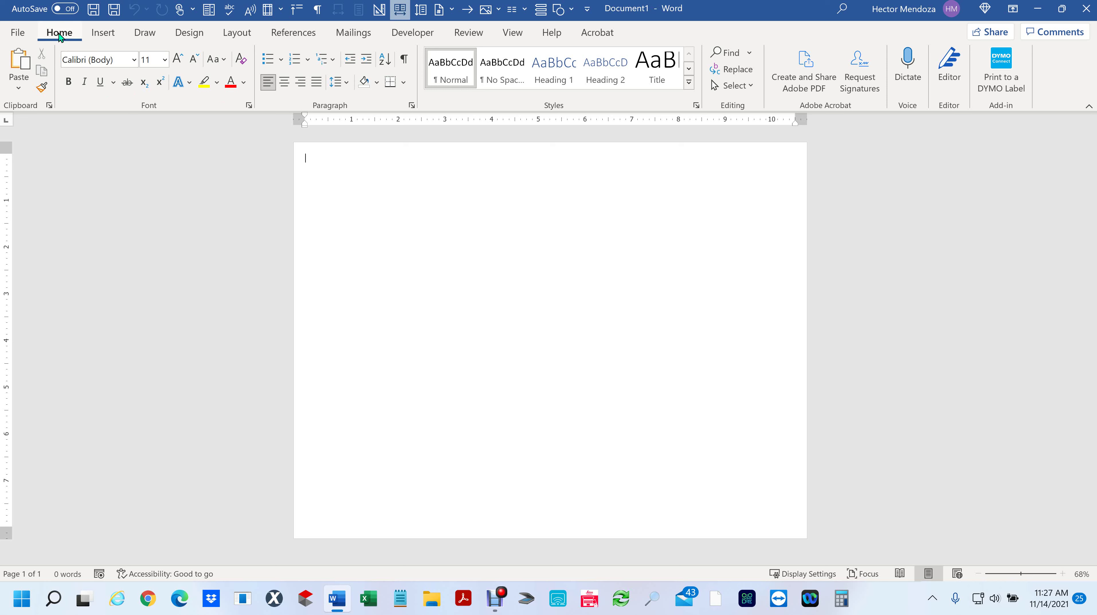
Show the Insert tab commands for the empty Document1
{"action": "left_click", "coordinate": [105, 33]}
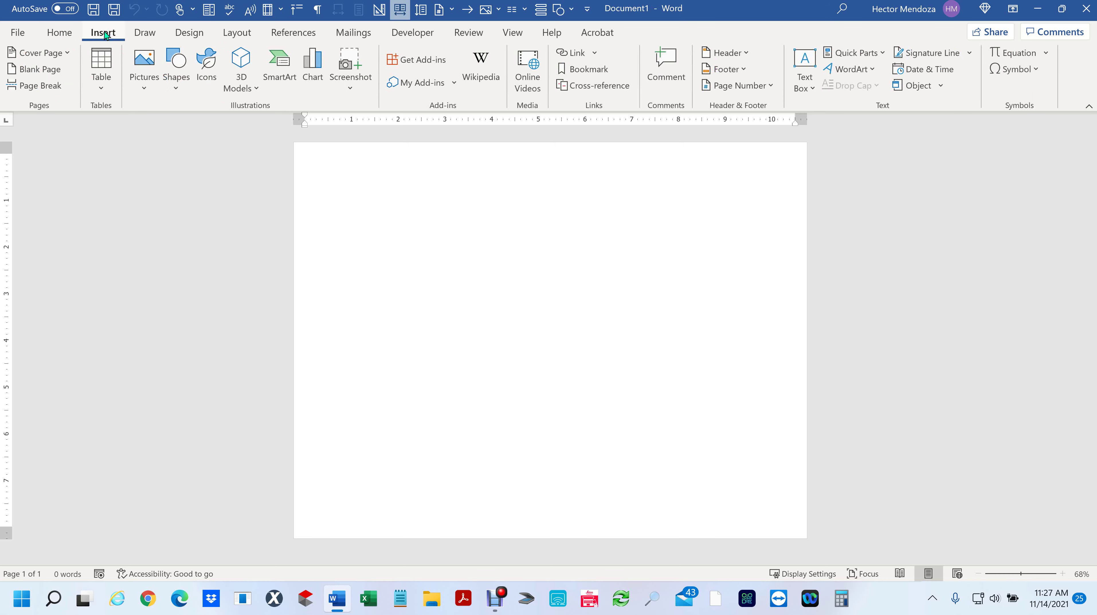